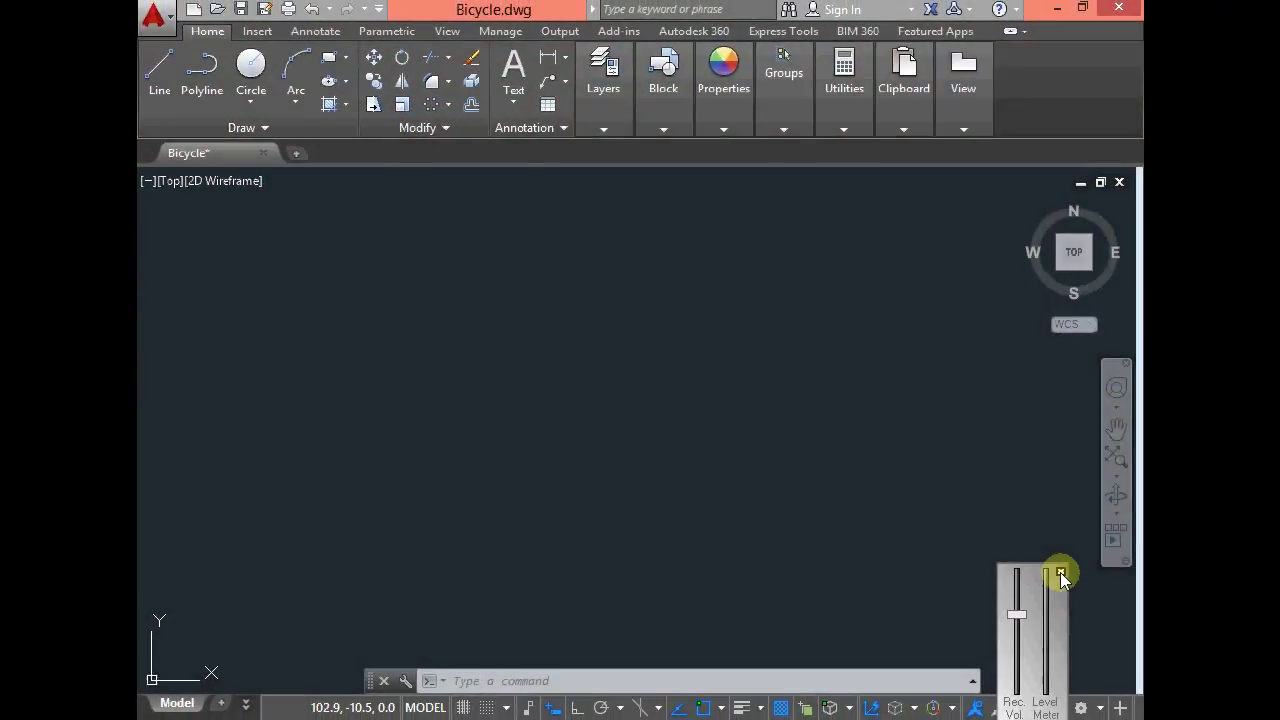
Step: Draw two concentric circles of radius 30 and 35 for the first wheel
{"action": "left_click", "coordinate": [251, 78]}
{"action": "left_click", "coordinate": [422, 410]}
{"action": "type", "text": "30"}
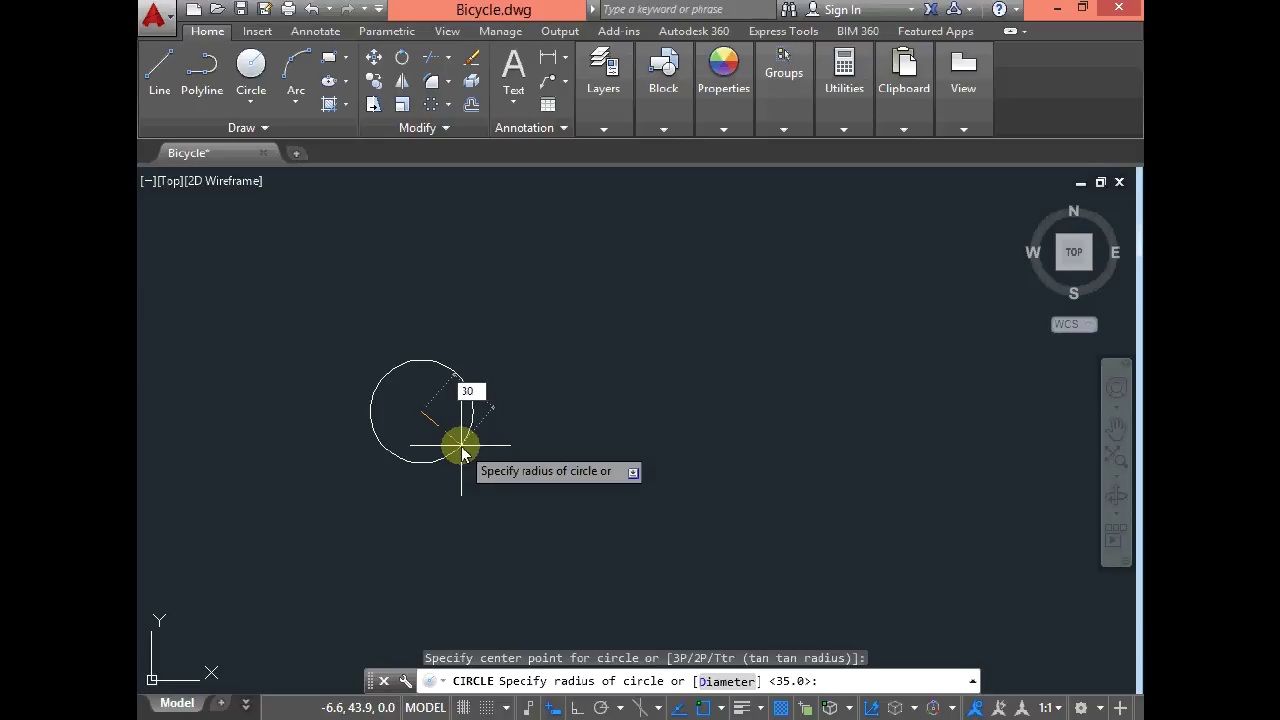
{"action": "key", "text": "Return"}
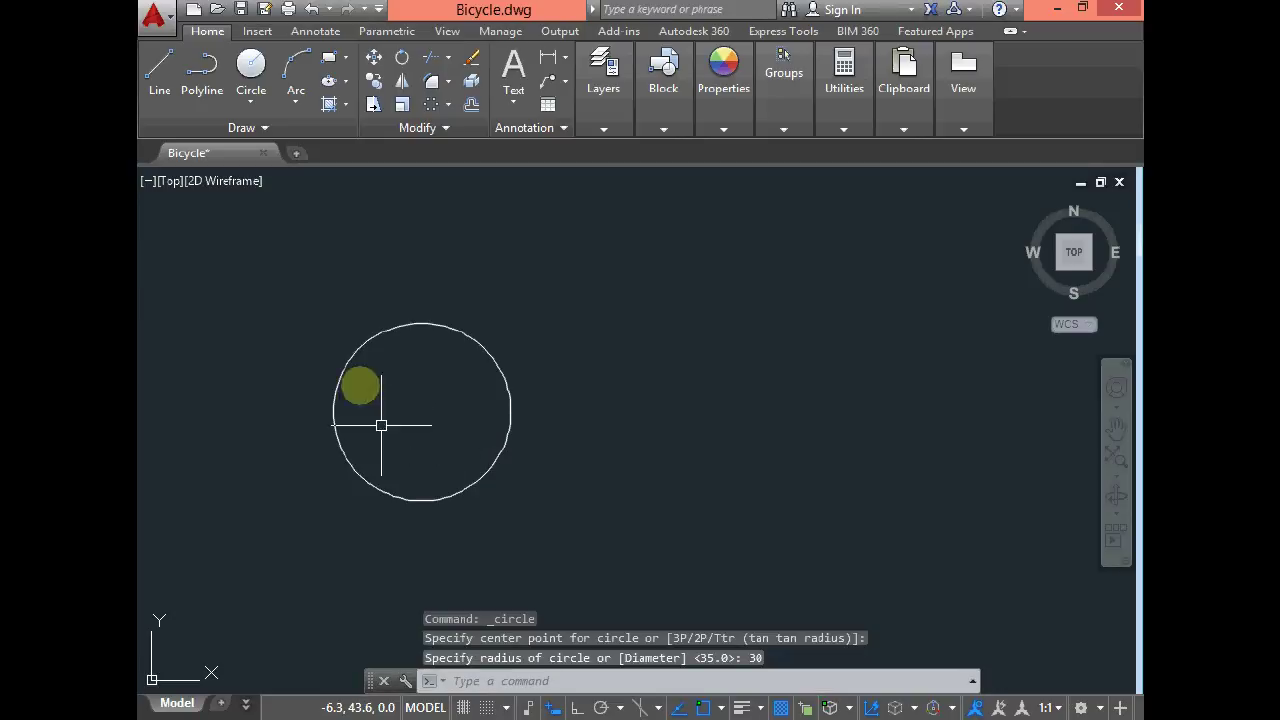
{"action": "left_click", "coordinate": [251, 78]}
{"action": "left_click", "coordinate": [422, 410]}
{"action": "type", "text": "35"}
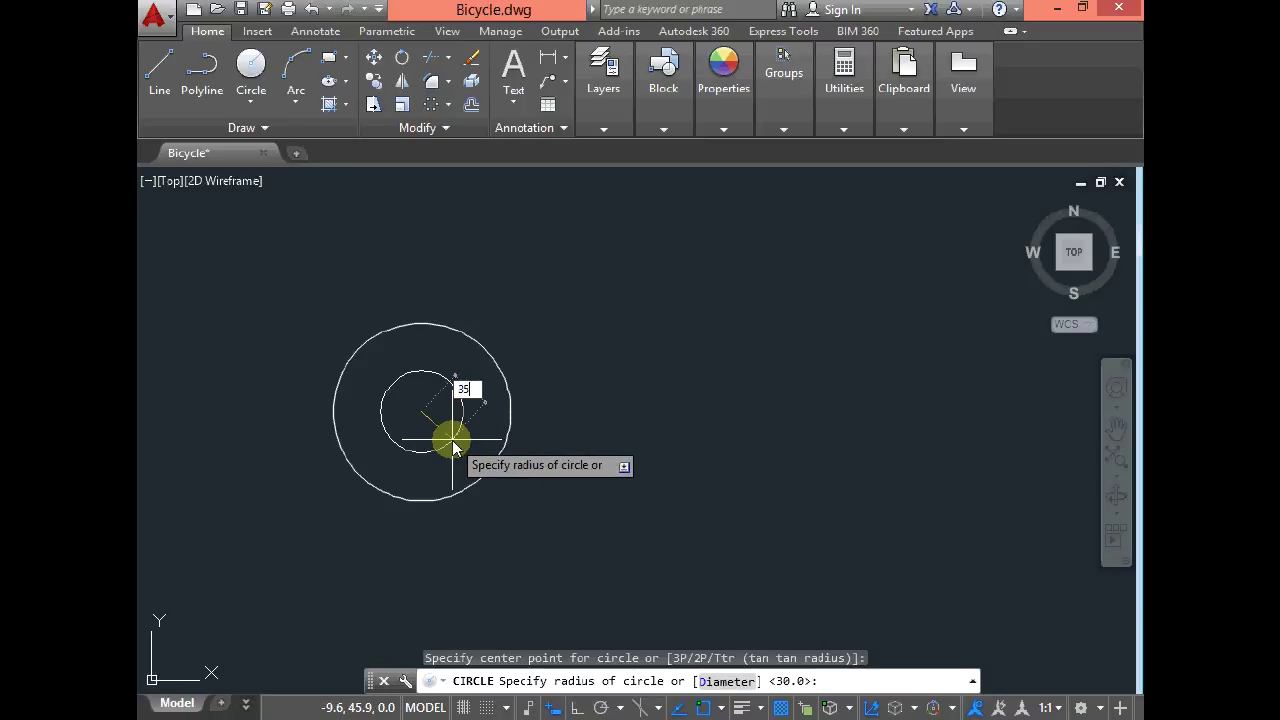
{"action": "key", "text": "Return"}
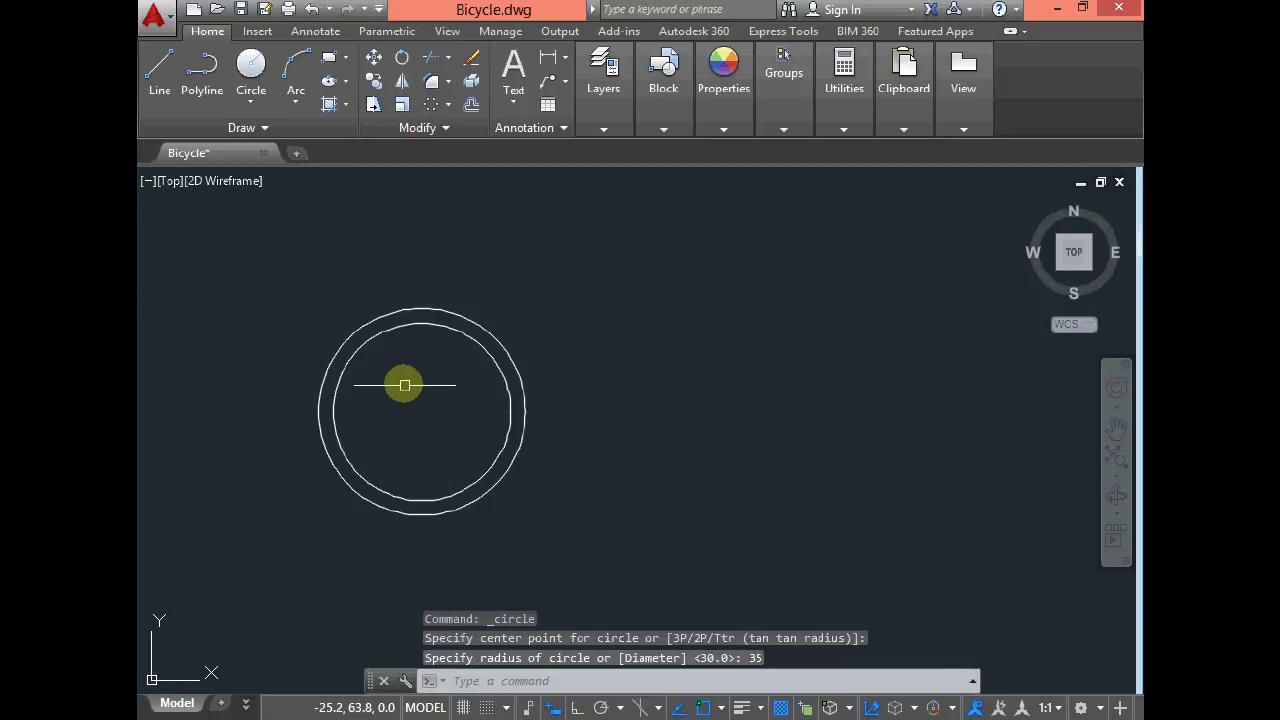
{"action": "key", "text": "Escape"}
Step: With Ortho on, draw a horizontal spoke from the wheel centre to the inner circle
{"action": "left_click", "coordinate": [160, 72]}
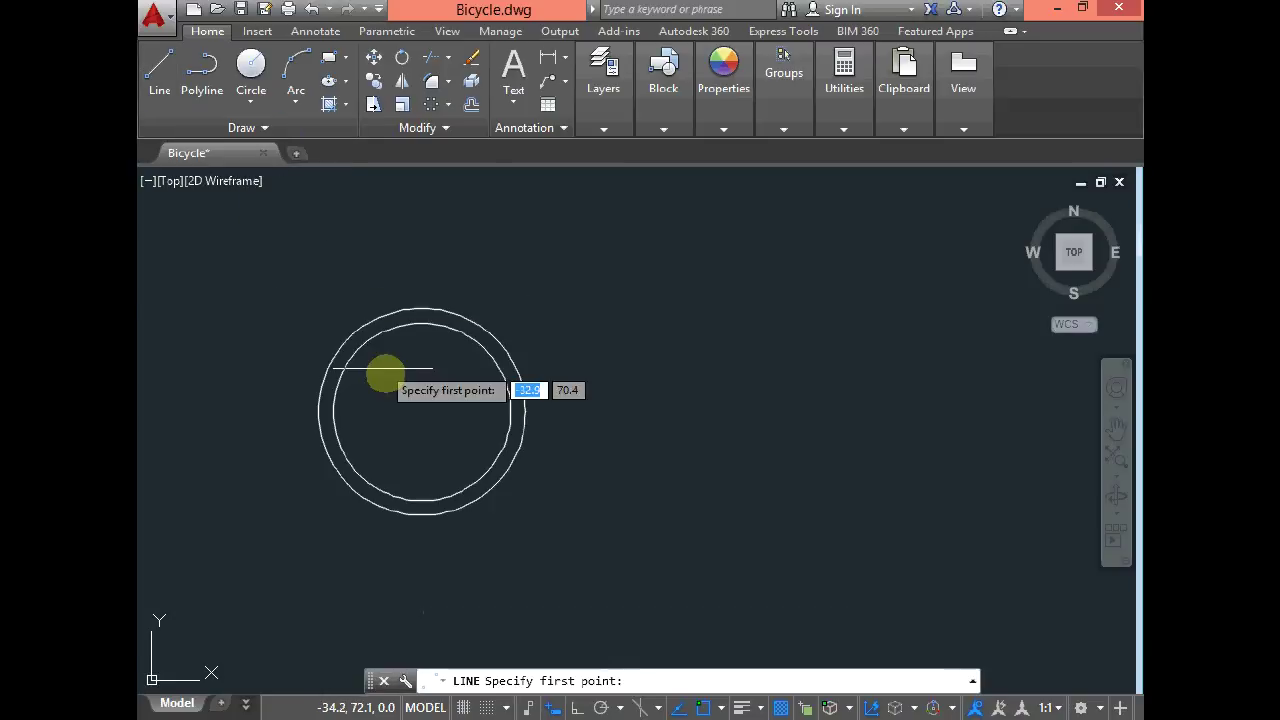
{"action": "left_click", "coordinate": [421, 412]}
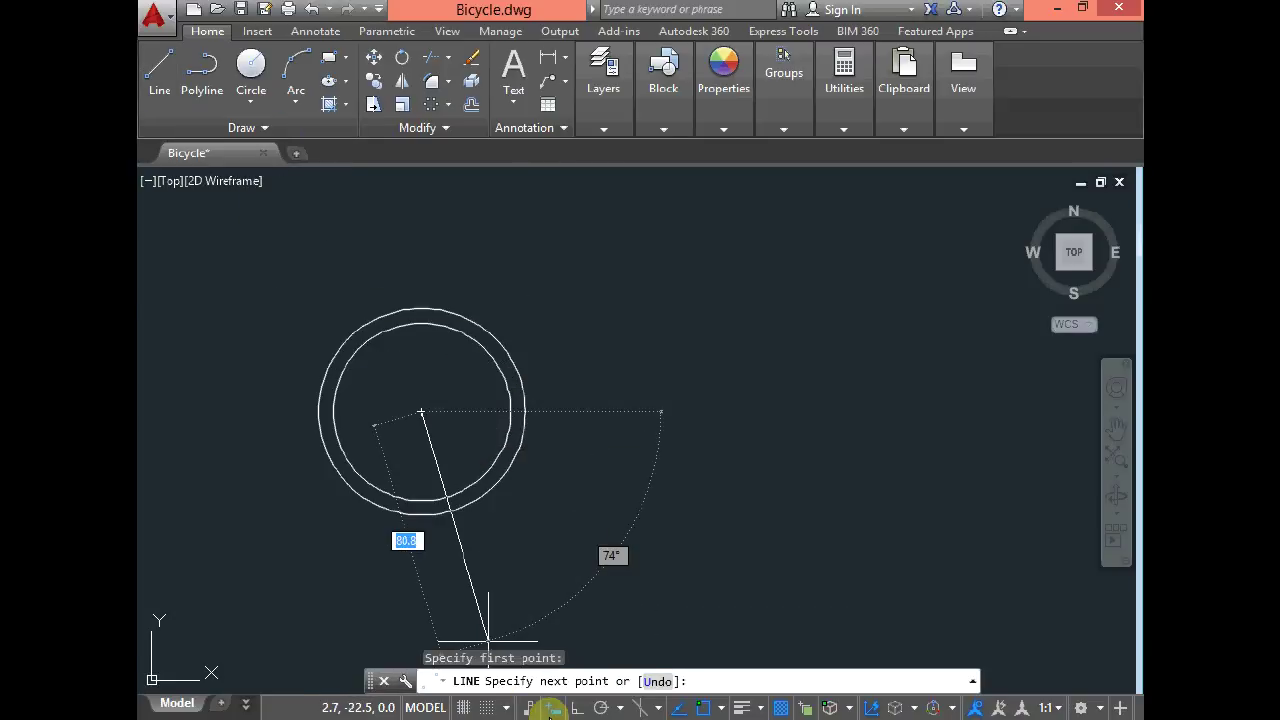
{"action": "left_click", "coordinate": [575, 710]}
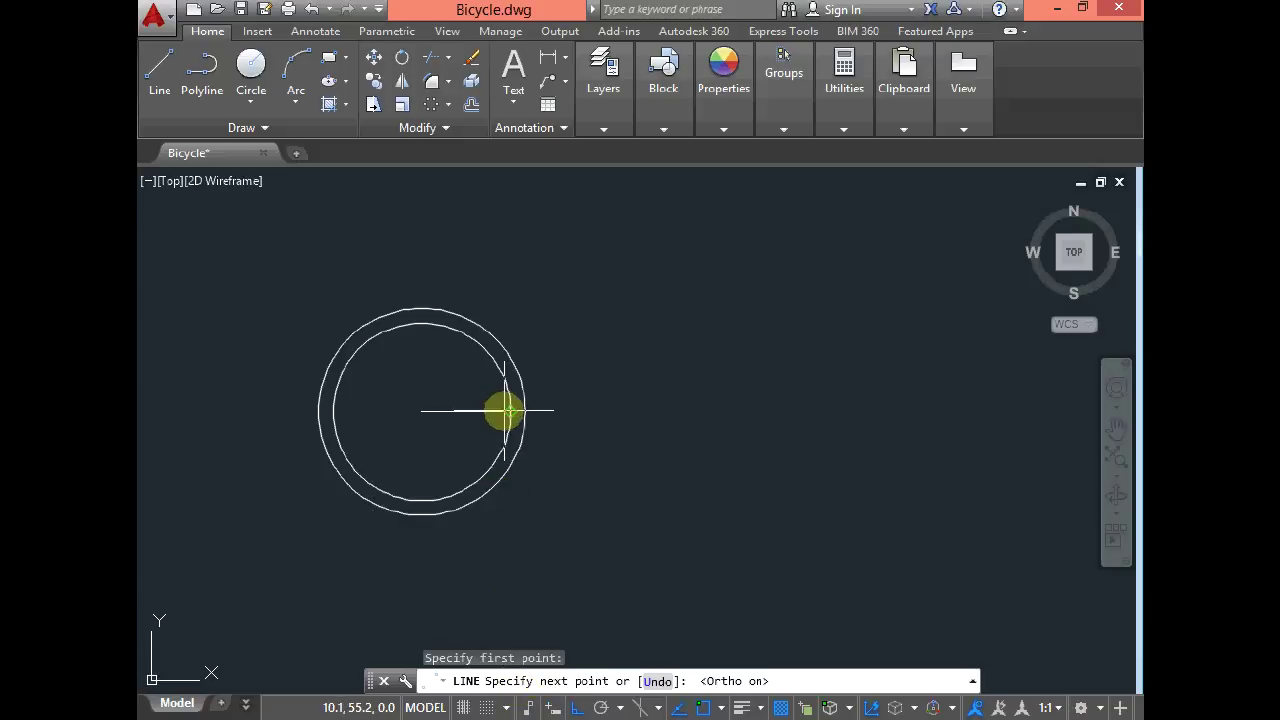
{"action": "left_click", "coordinate": [487, 452]}
{"action": "key", "text": "Escape"}
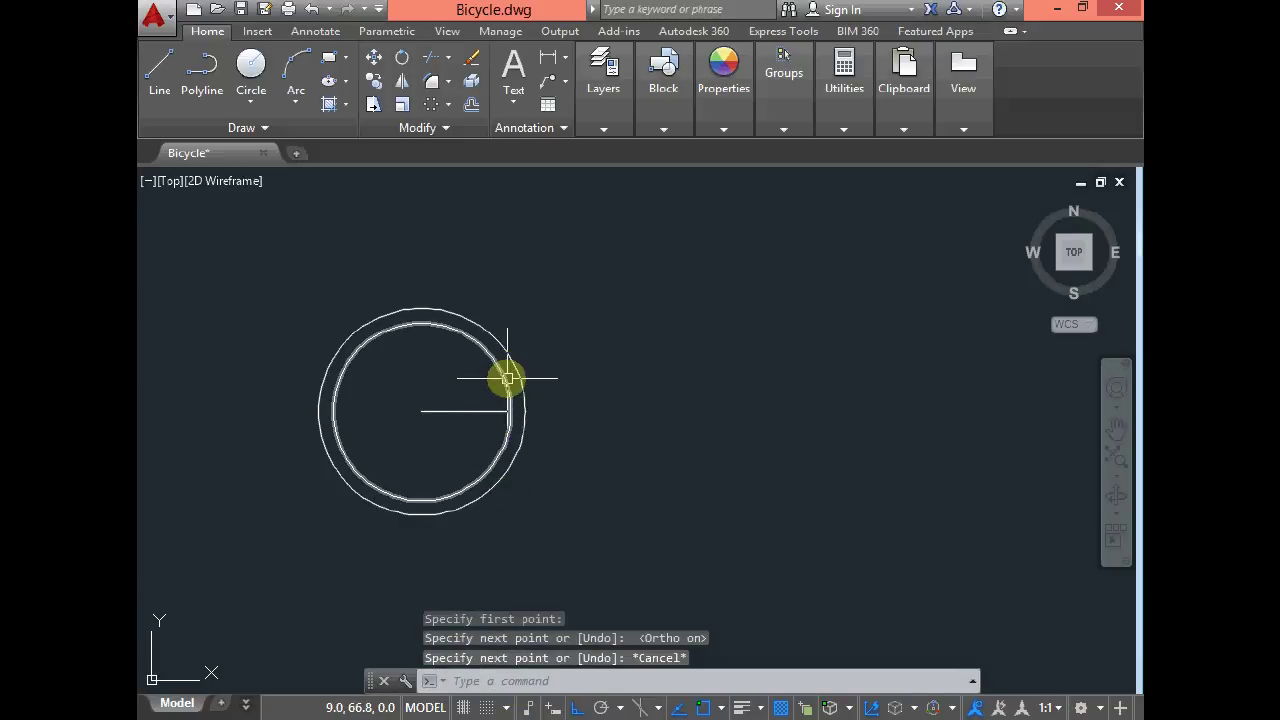
{"action": "left_click", "coordinate": [434, 106]}
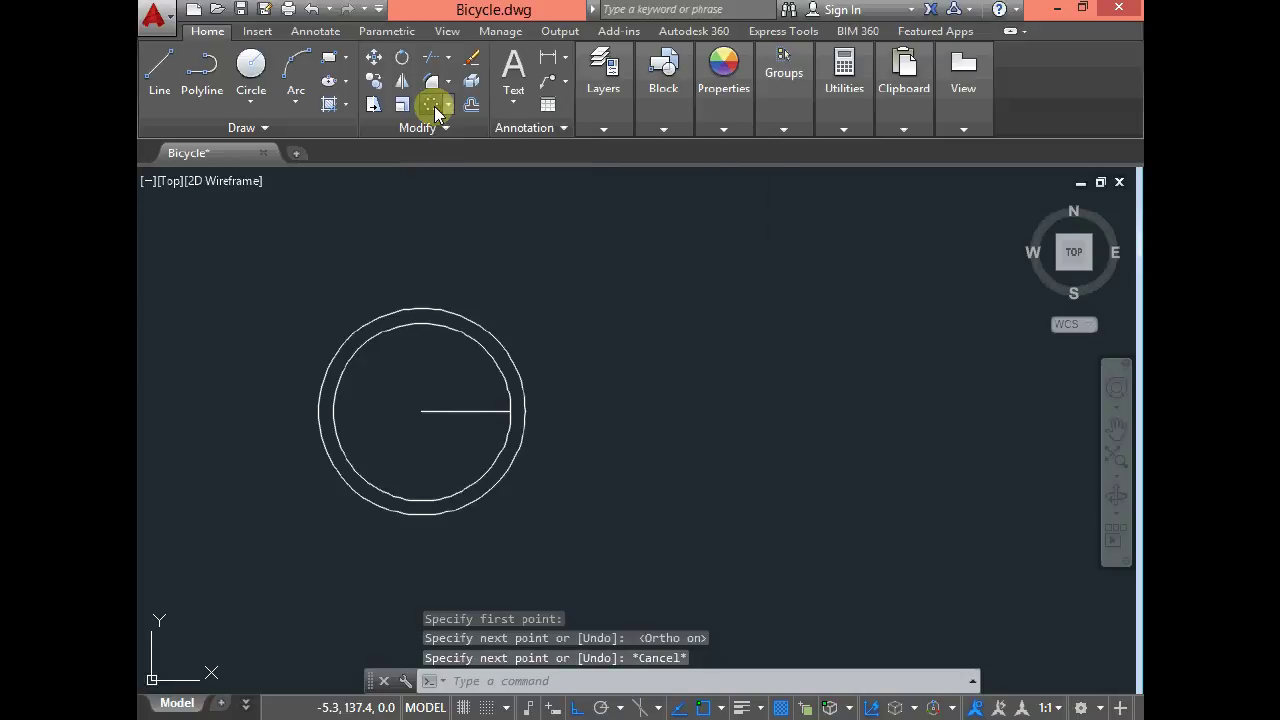
Step: Polar-array the spoke line into 18 items around the wheel centre
{"action": "left_click", "coordinate": [458, 411]}
{"action": "left_click", "coordinate": [445, 412]}
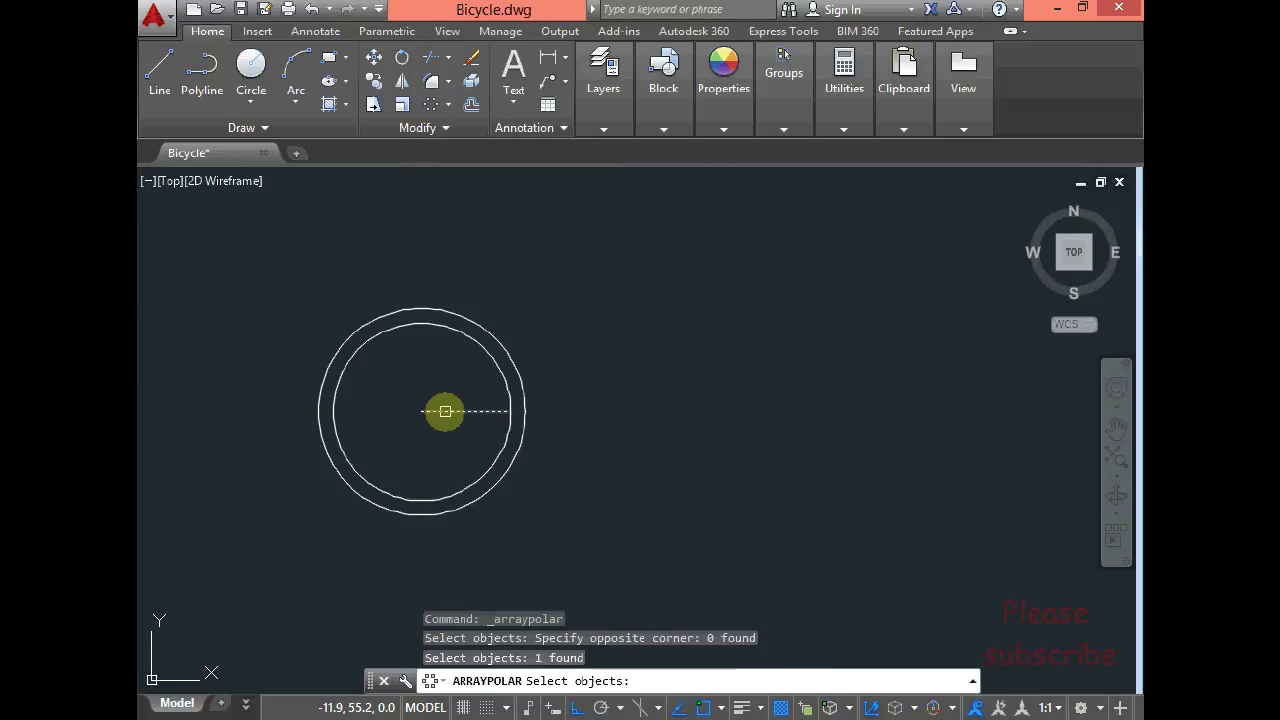
{"action": "key", "text": "Return"}
{"action": "left_click", "coordinate": [421, 411]}
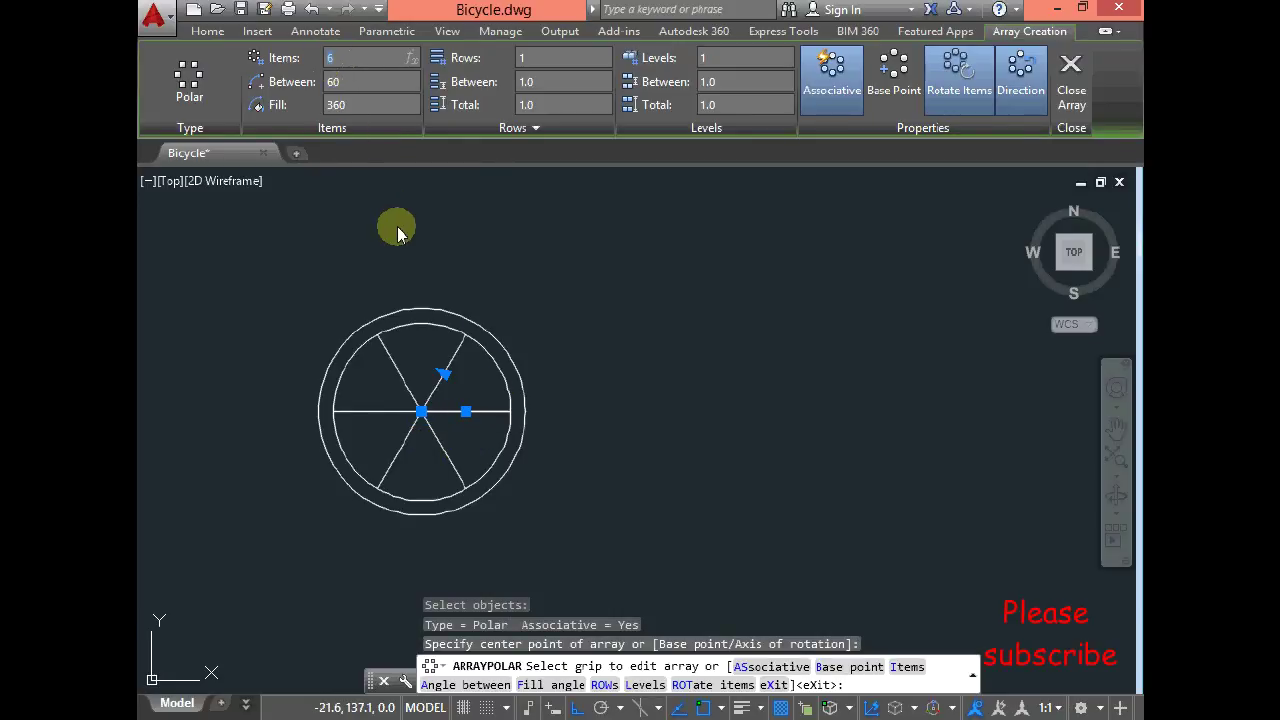
{"action": "type", "text": "18"}
{"action": "key", "text": "Return"}
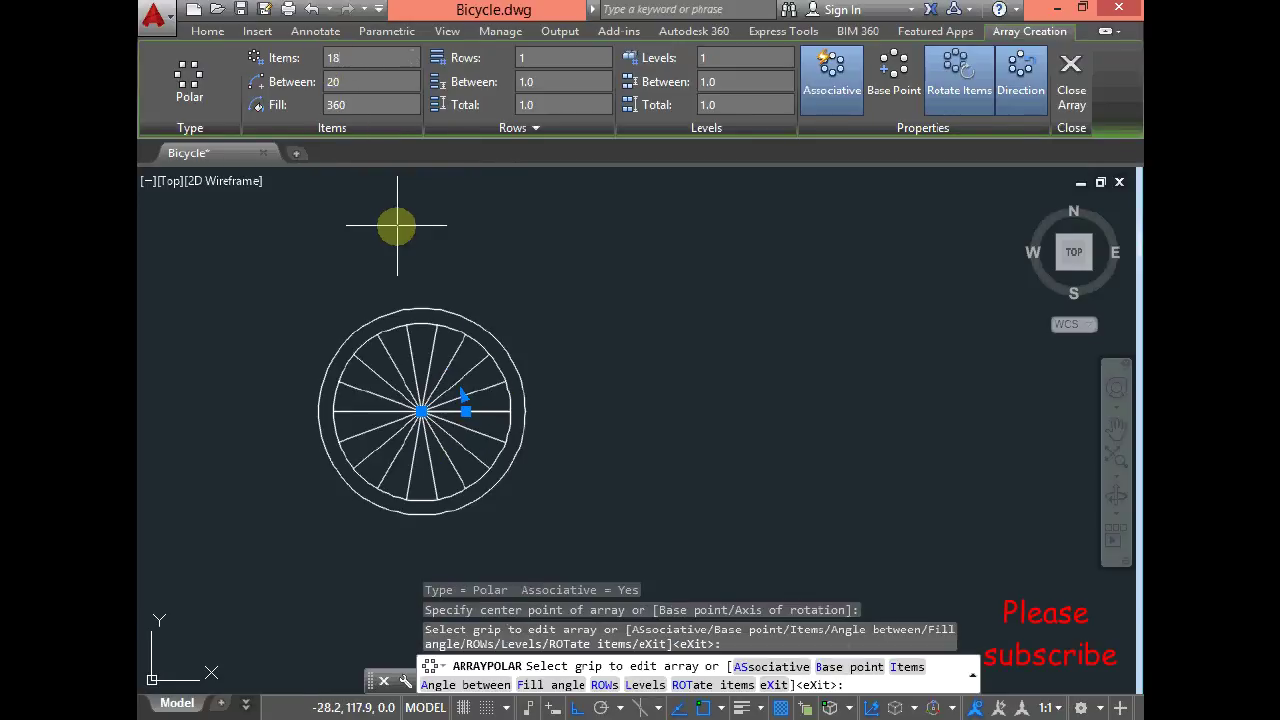
{"action": "key", "text": "Escape"}
{"action": "scroll", "coordinate": [414, 330], "scroll_direction": "down", "scroll_amount": 2}
{"action": "scroll", "coordinate": [414, 330], "scroll_direction": "up", "scroll_amount": 2}
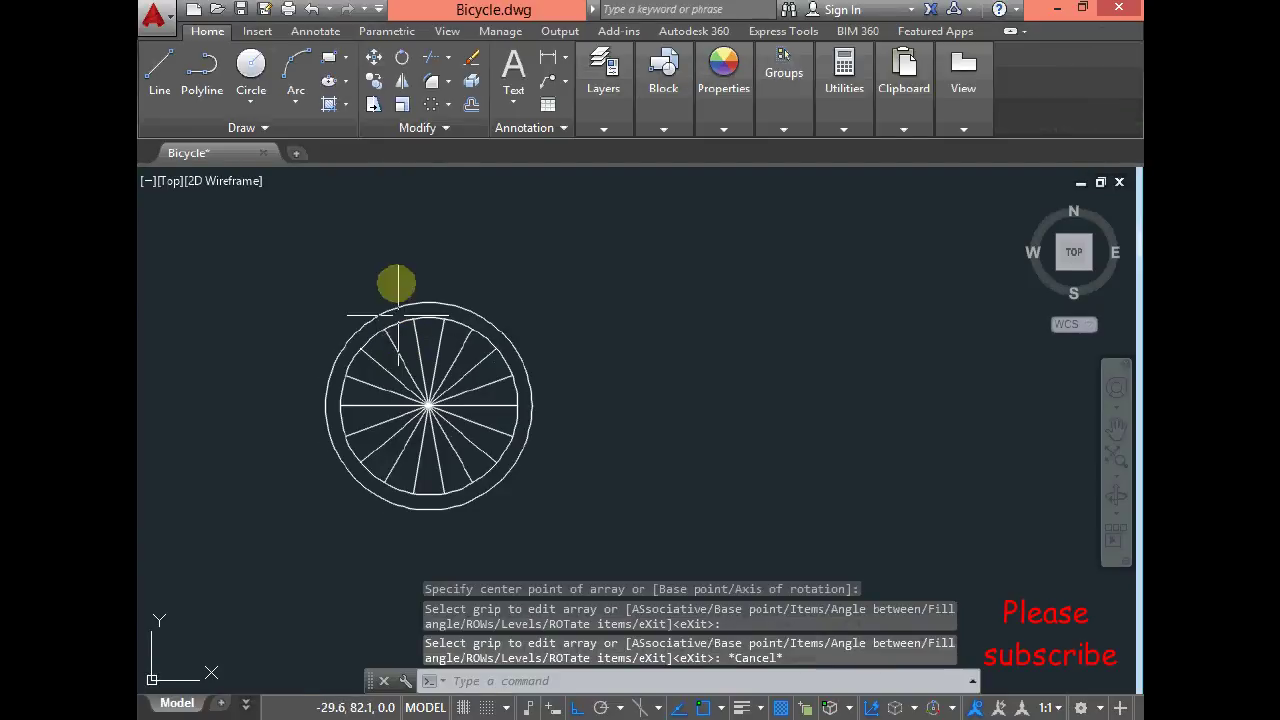
{"action": "left_click", "coordinate": [373, 81]}
Step: Copy the whole spoked wheel 120 units to the right, based at its centre
{"action": "left_click", "coordinate": [562, 309]}
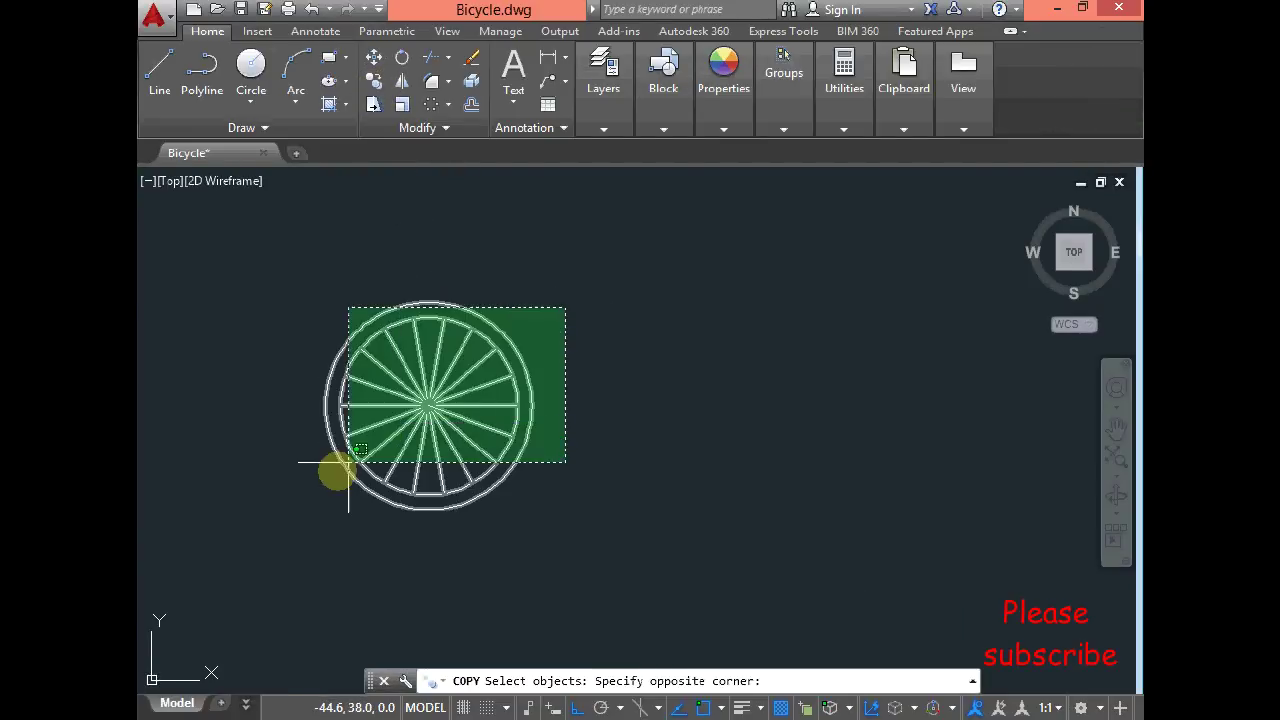
{"action": "left_click", "coordinate": [303, 514]}
{"action": "key", "text": "Return"}
{"action": "left_click", "coordinate": [443, 396]}
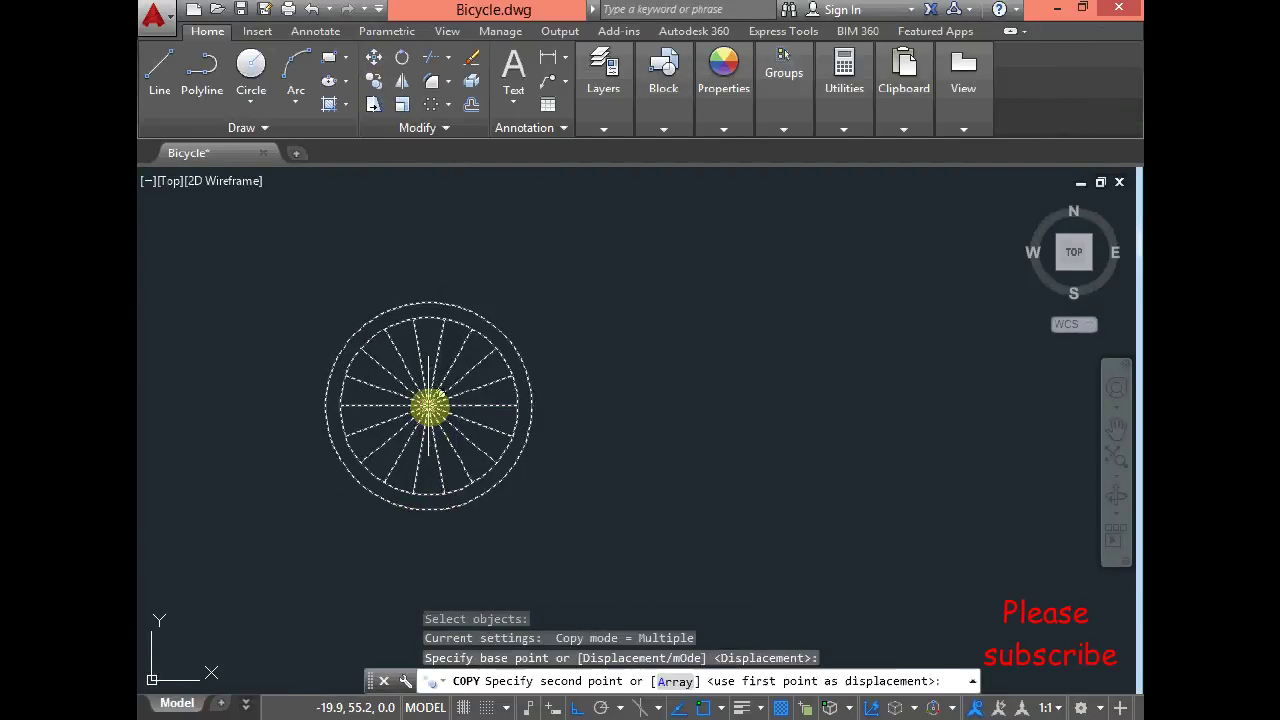
{"action": "type", "text": "120"}
{"action": "key", "text": "Return"}
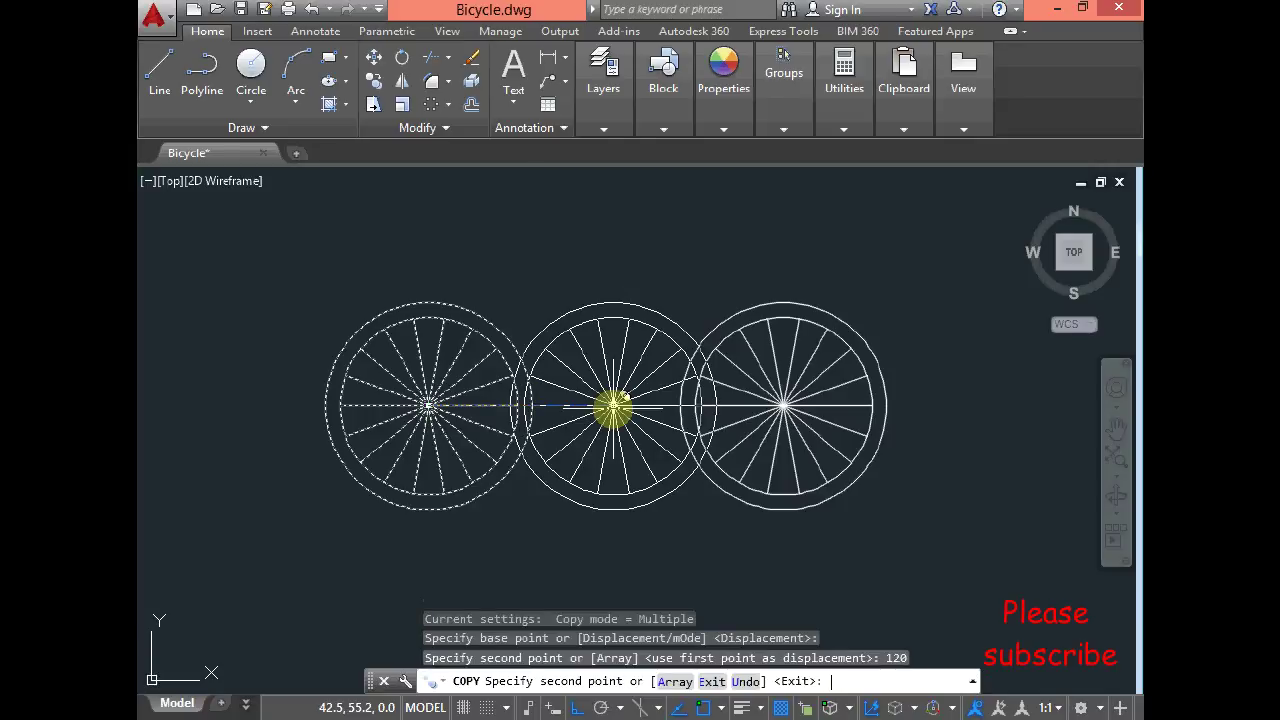
{"action": "key", "text": "Escape"}
Step: Regenerate the drawing so the circles display smoothly
{"action": "scroll", "coordinate": [588, 420], "scroll_direction": "down", "scroll_amount": 2}
{"action": "scroll", "coordinate": [588, 420], "scroll_direction": "up", "scroll_amount": 2}
{"action": "type", "text": "re"}
{"action": "key", "text": "Return"}
{"action": "scroll", "coordinate": [582, 401], "scroll_direction": "down", "scroll_amount": 2}
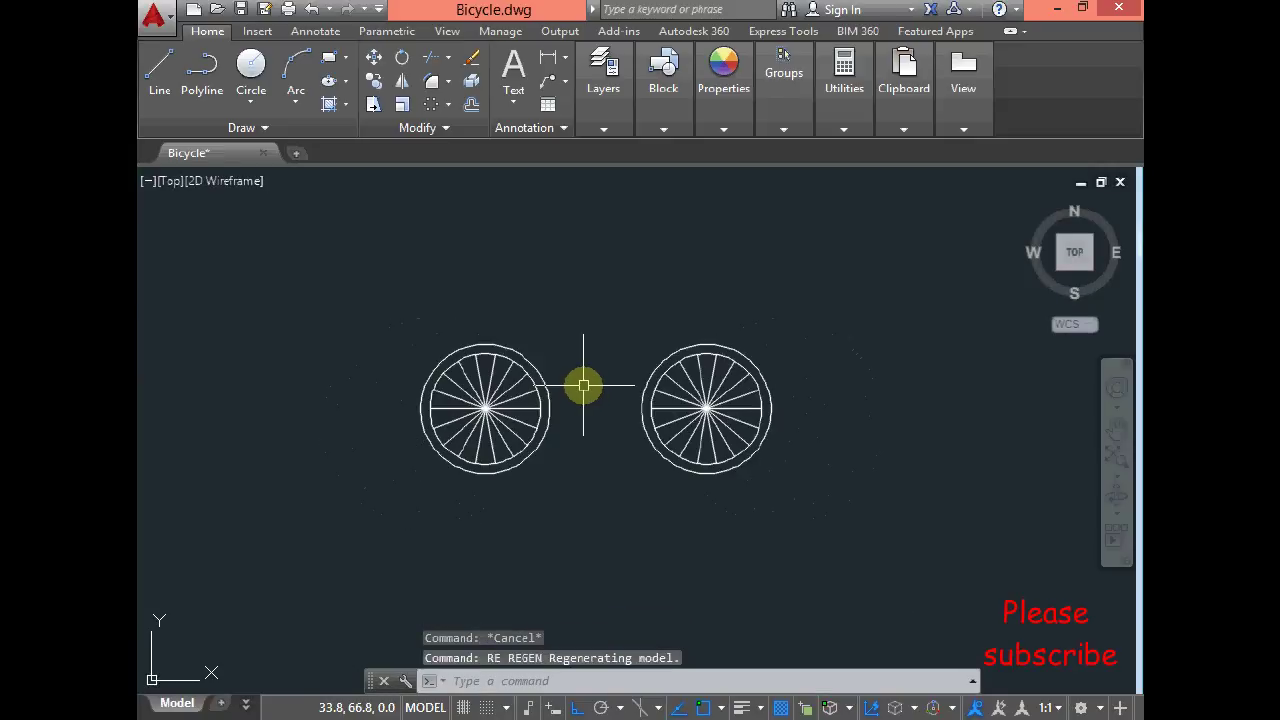
{"action": "scroll", "coordinate": [585, 330], "scroll_direction": "up", "scroll_amount": 2}
{"action": "key", "text": "Escape"}
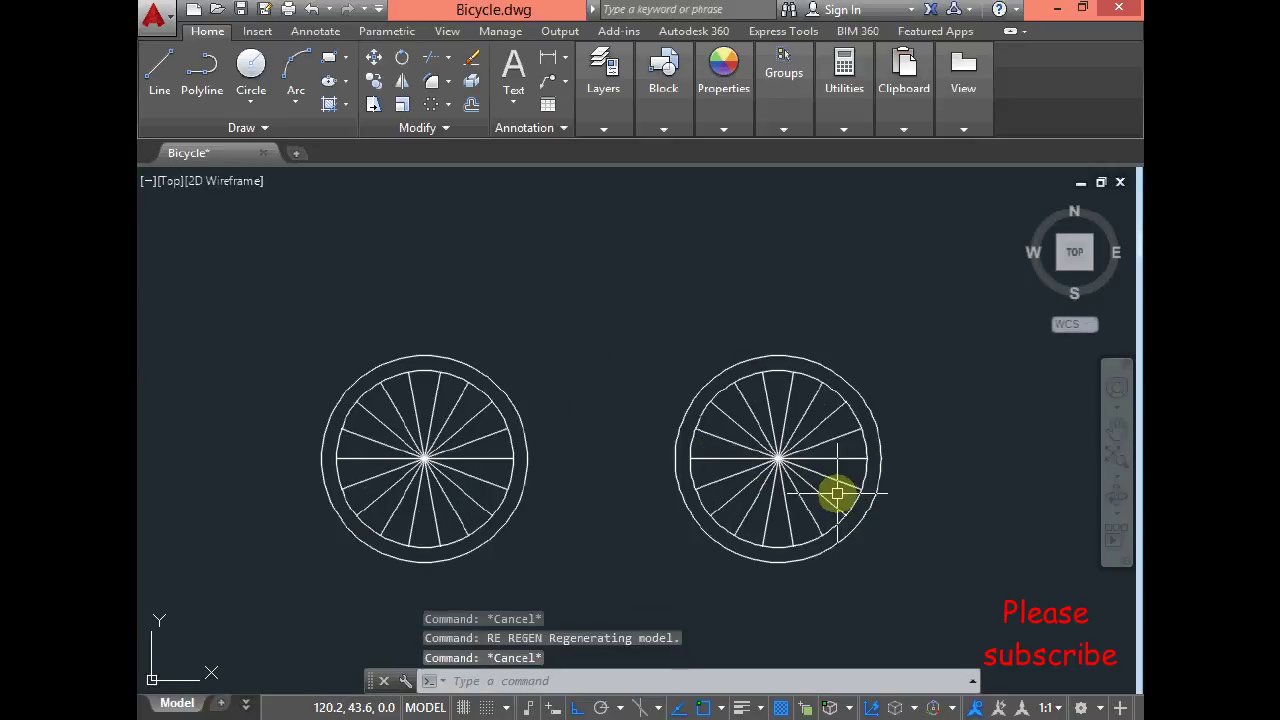
Step: Draw a 54-unit horizontal line to the right from the rear hub
{"action": "left_click", "coordinate": [157, 77]}
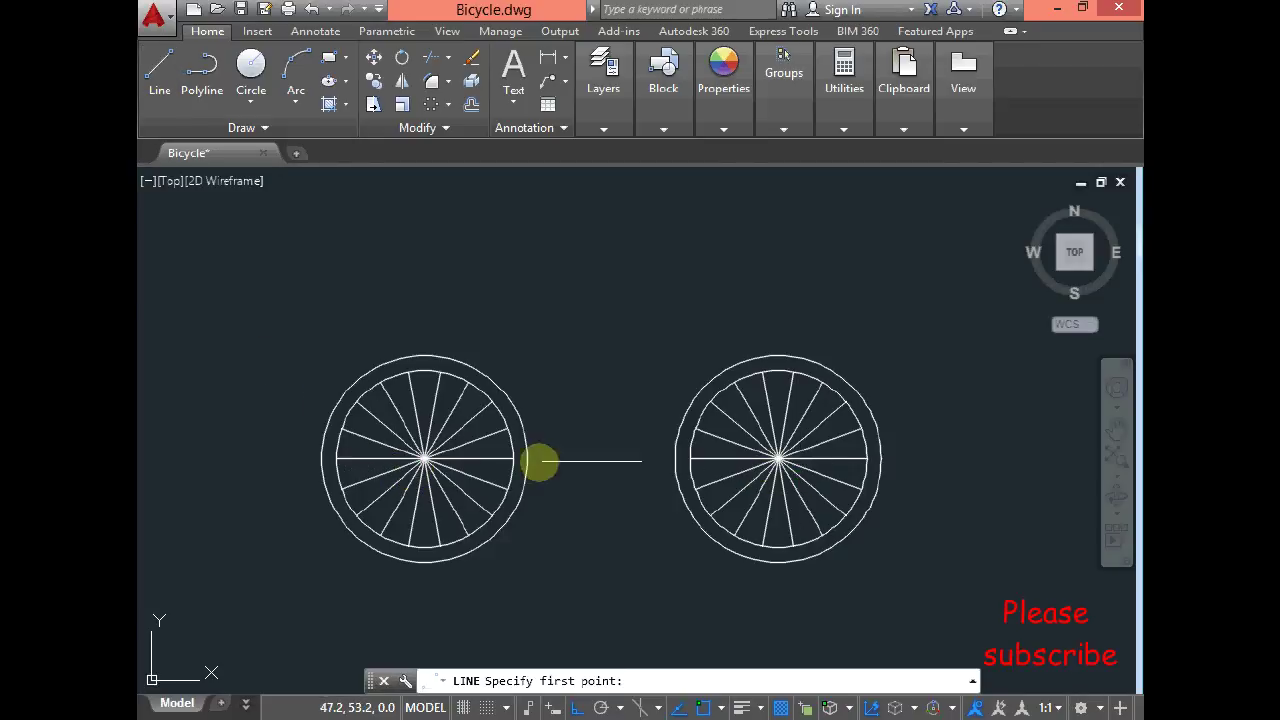
{"action": "left_click", "coordinate": [425, 460]}
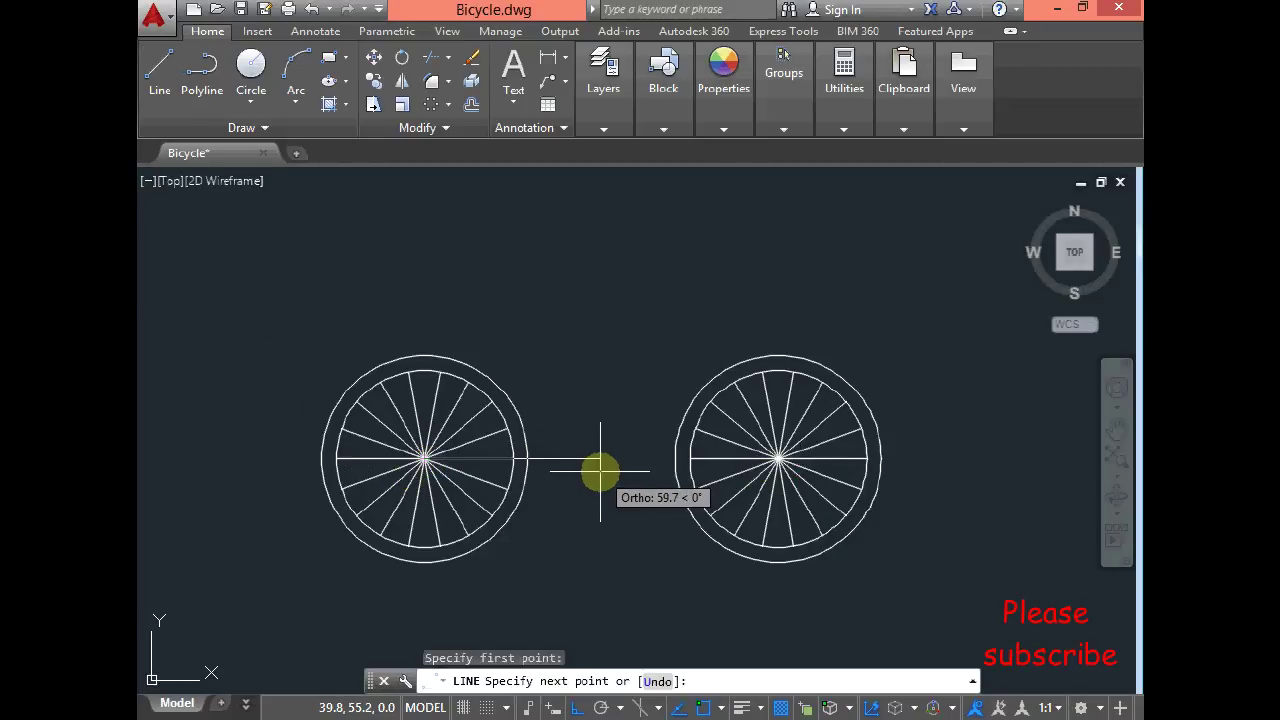
{"action": "type", "text": "54"}
{"action": "key", "text": "Return"}
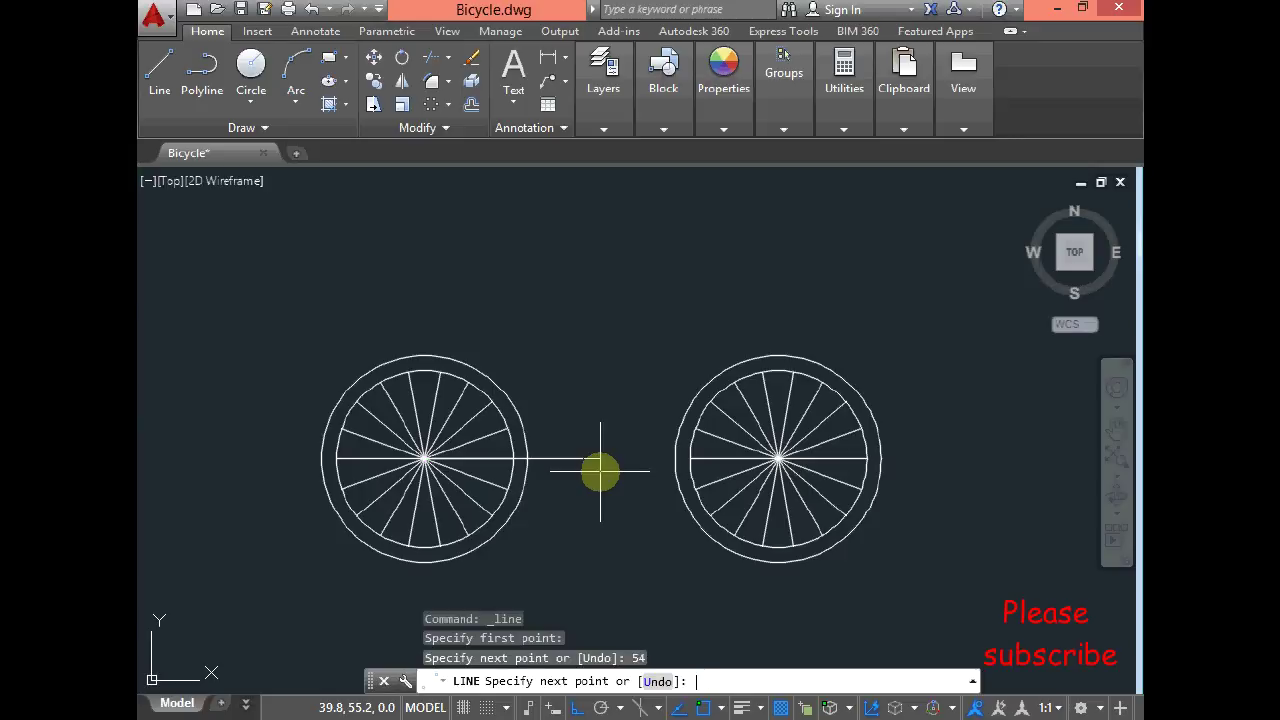
{"action": "key", "text": "Escape"}
{"action": "key", "text": "Return"}
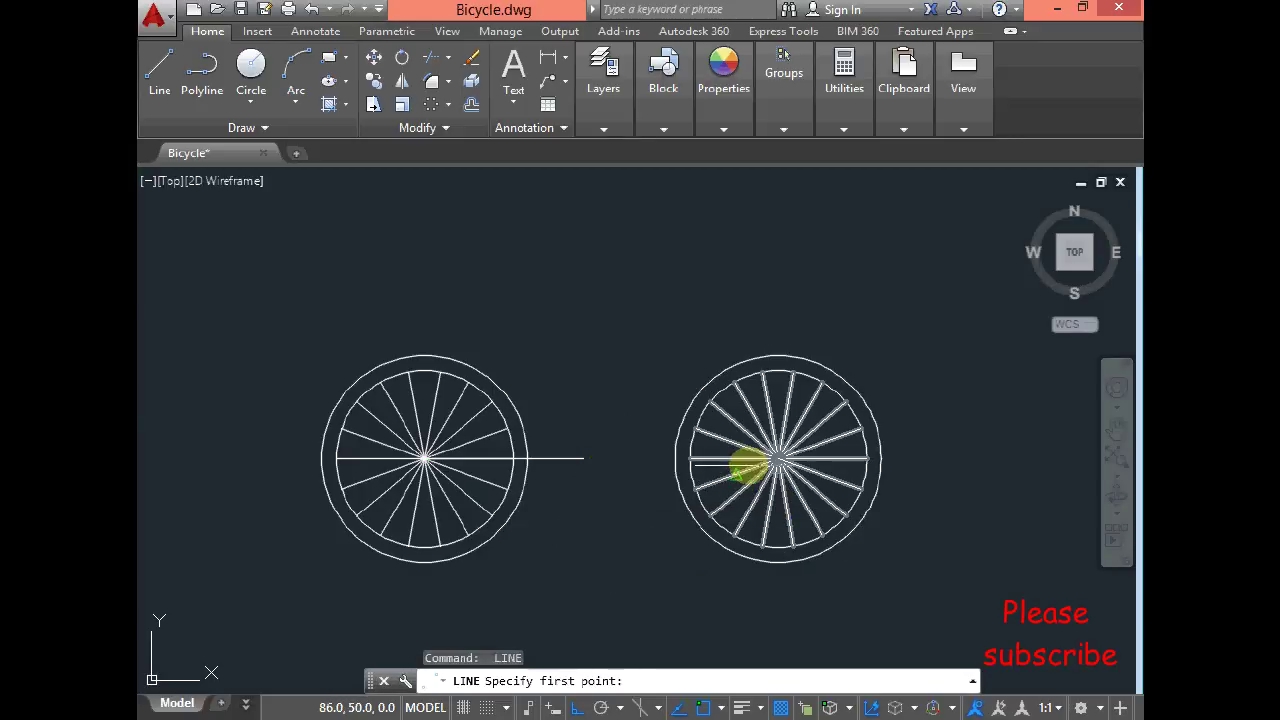
Step: From the front hub, draw a 70-unit upright topped by a 15-unit bar leftward
{"action": "left_click", "coordinate": [160, 68]}
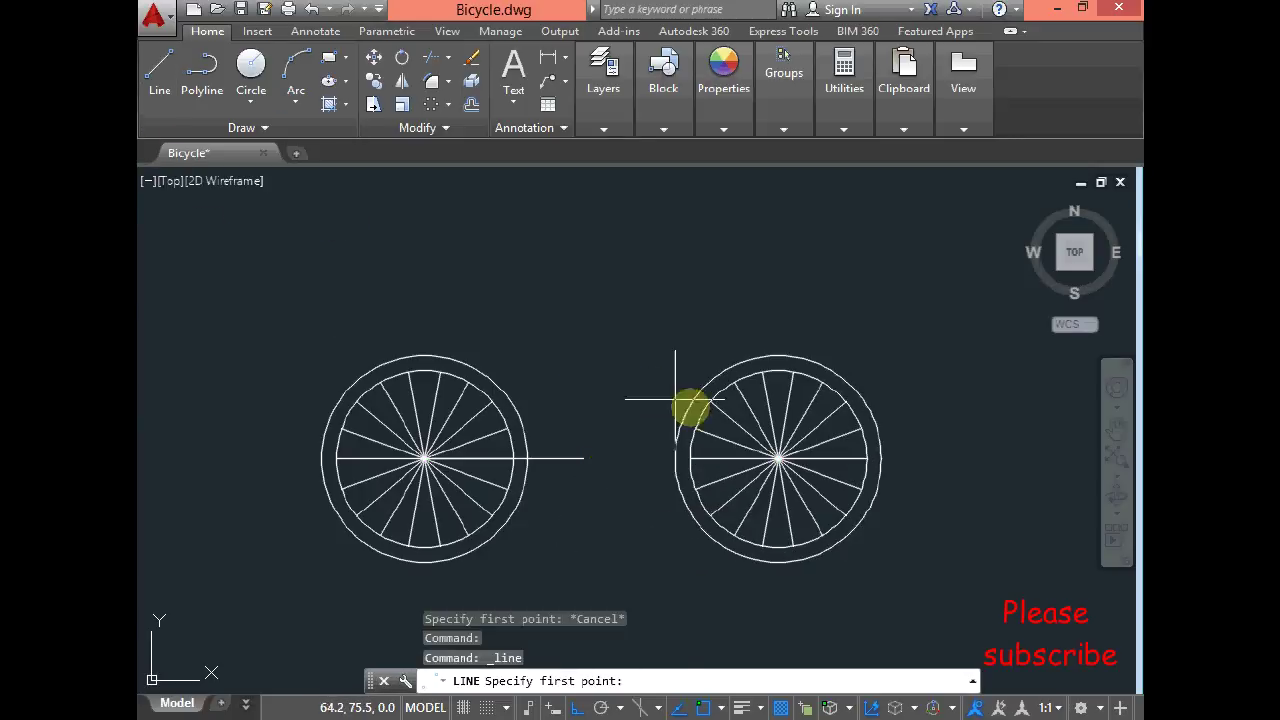
{"action": "left_click", "coordinate": [777, 458]}
{"action": "scroll", "coordinate": [749, 497], "scroll_direction": "down", "scroll_amount": 2}
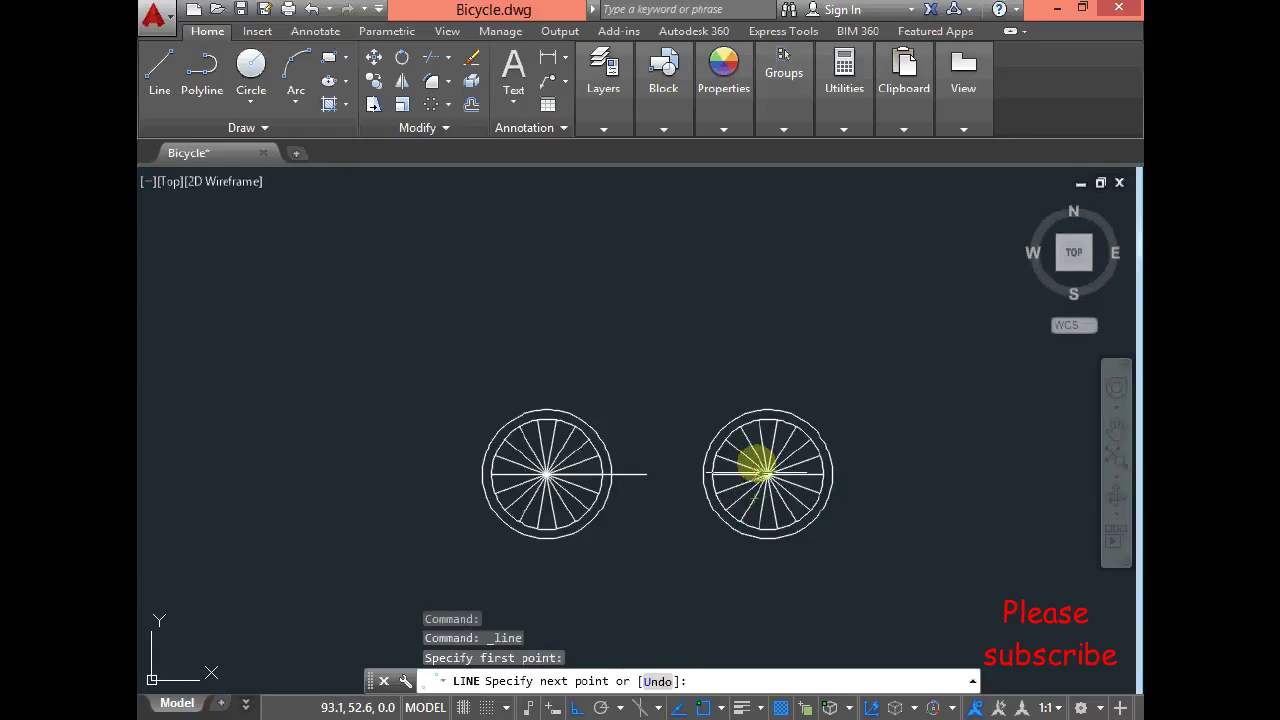
{"action": "scroll", "coordinate": [710, 382], "scroll_direction": "up", "scroll_amount": 2}
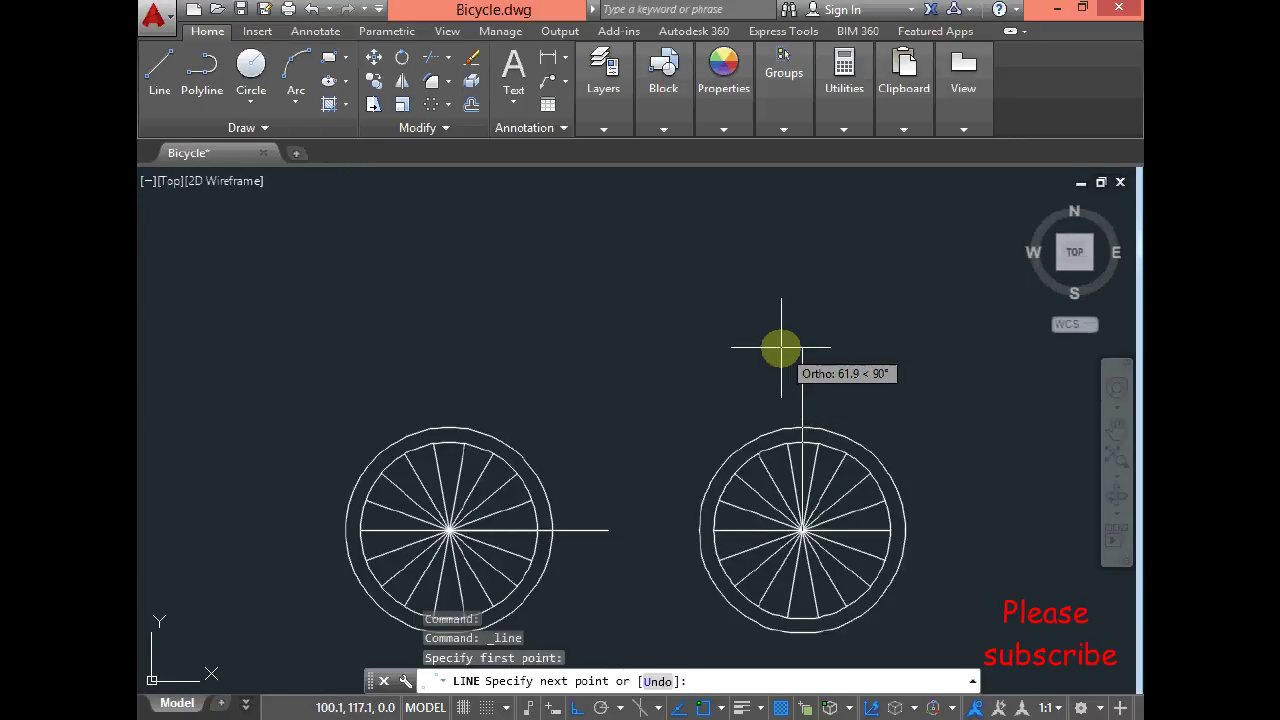
{"action": "type", "text": "70"}
{"action": "key", "text": "Return"}
{"action": "type", "text": "15"}
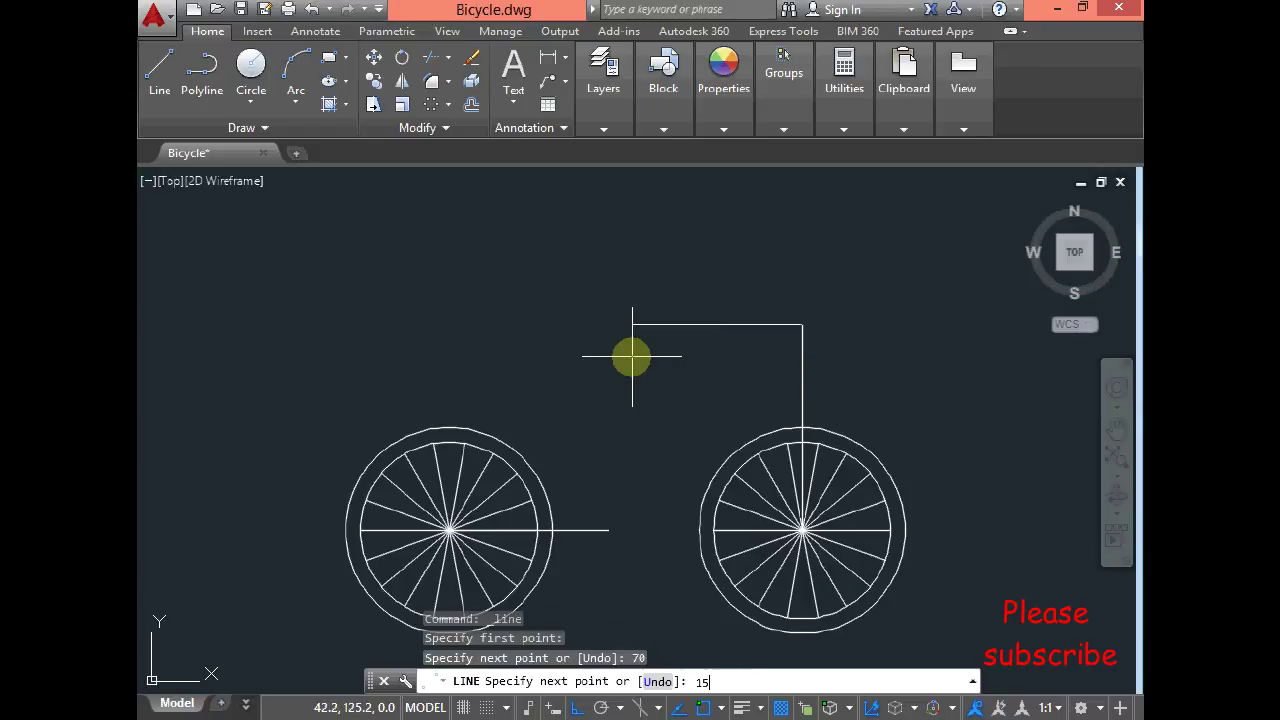
{"action": "key", "text": "Return"}
{"action": "key", "text": "Return"}
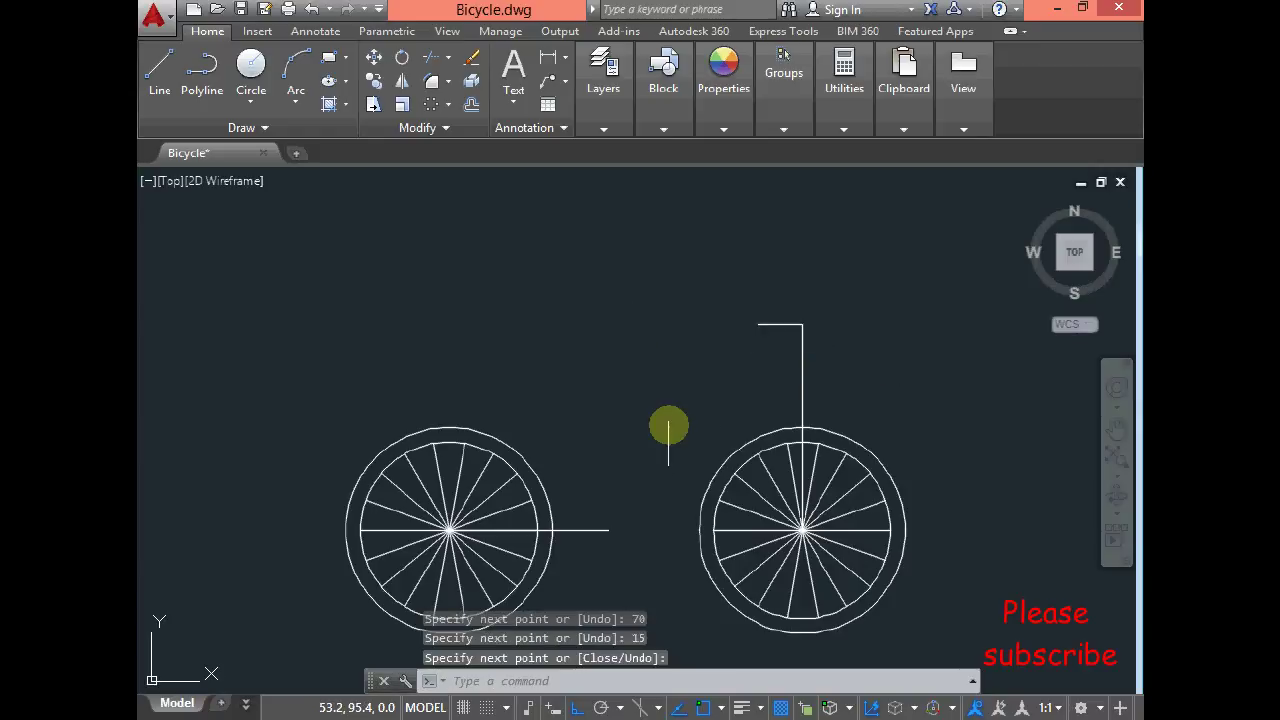
{"action": "key", "text": "Escape"}
Step: Draw a three-point arc from the front hub up to the fork top
{"action": "left_click", "coordinate": [298, 90]}
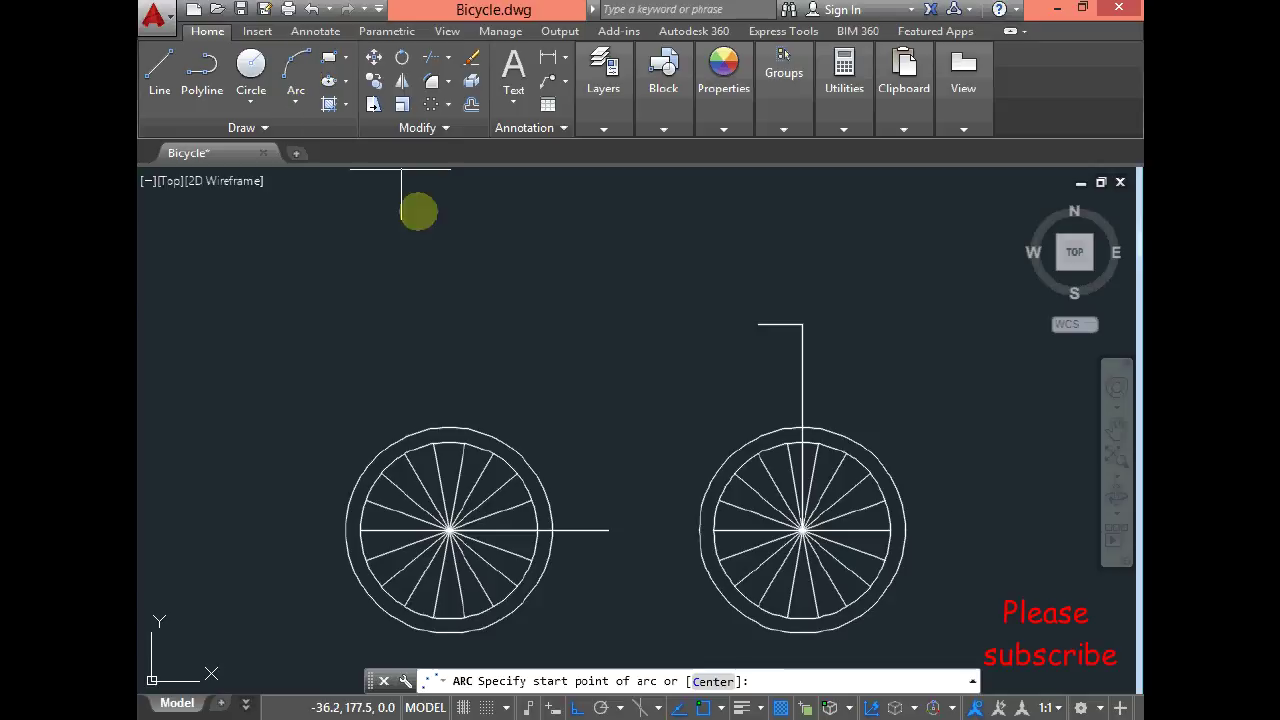
{"action": "scroll", "coordinate": [800, 531], "scroll_direction": "up", "scroll_amount": 4}
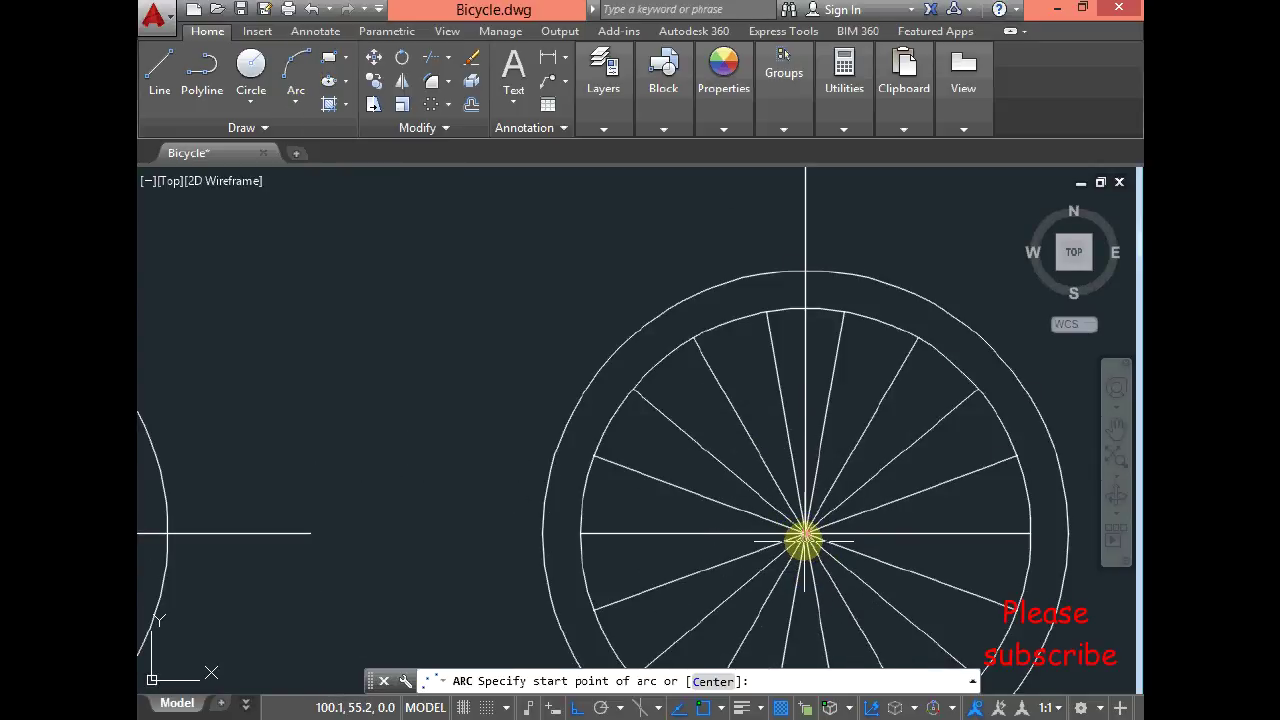
{"action": "left_click", "coordinate": [805, 538]}
{"action": "scroll", "coordinate": [805, 538], "scroll_direction": "down", "scroll_amount": 4}
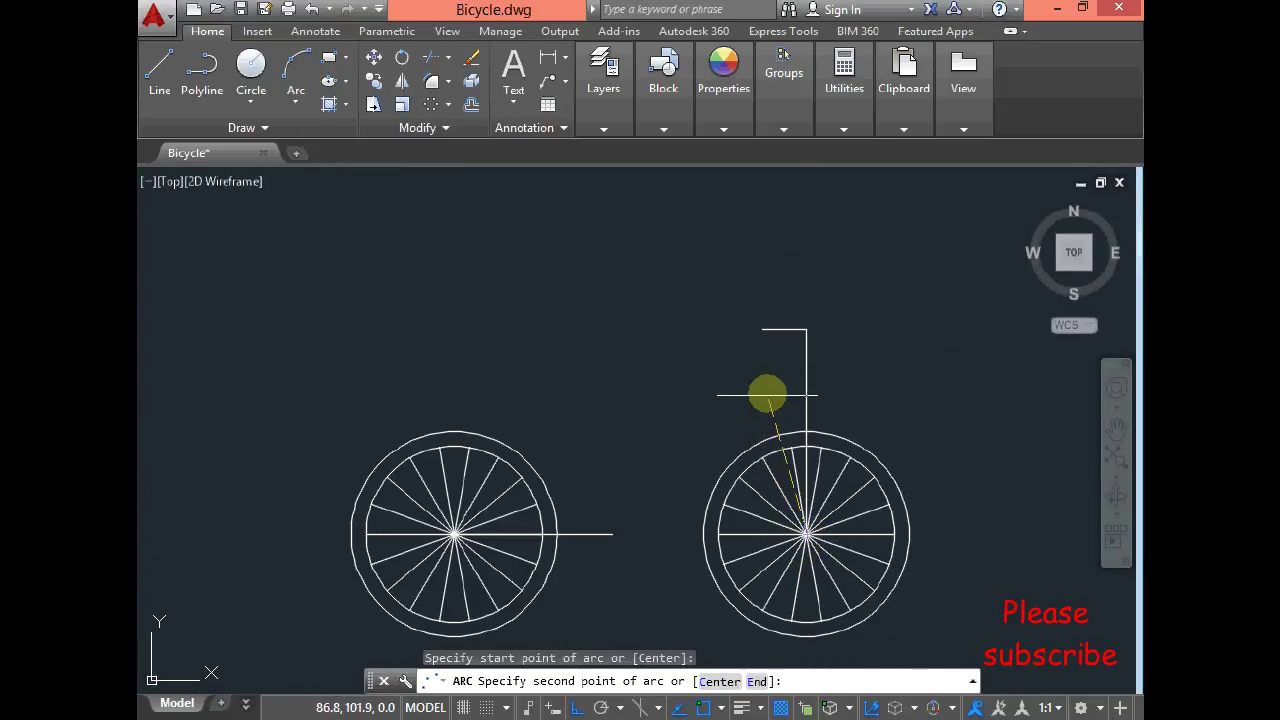
{"action": "left_click", "coordinate": [763, 357]}
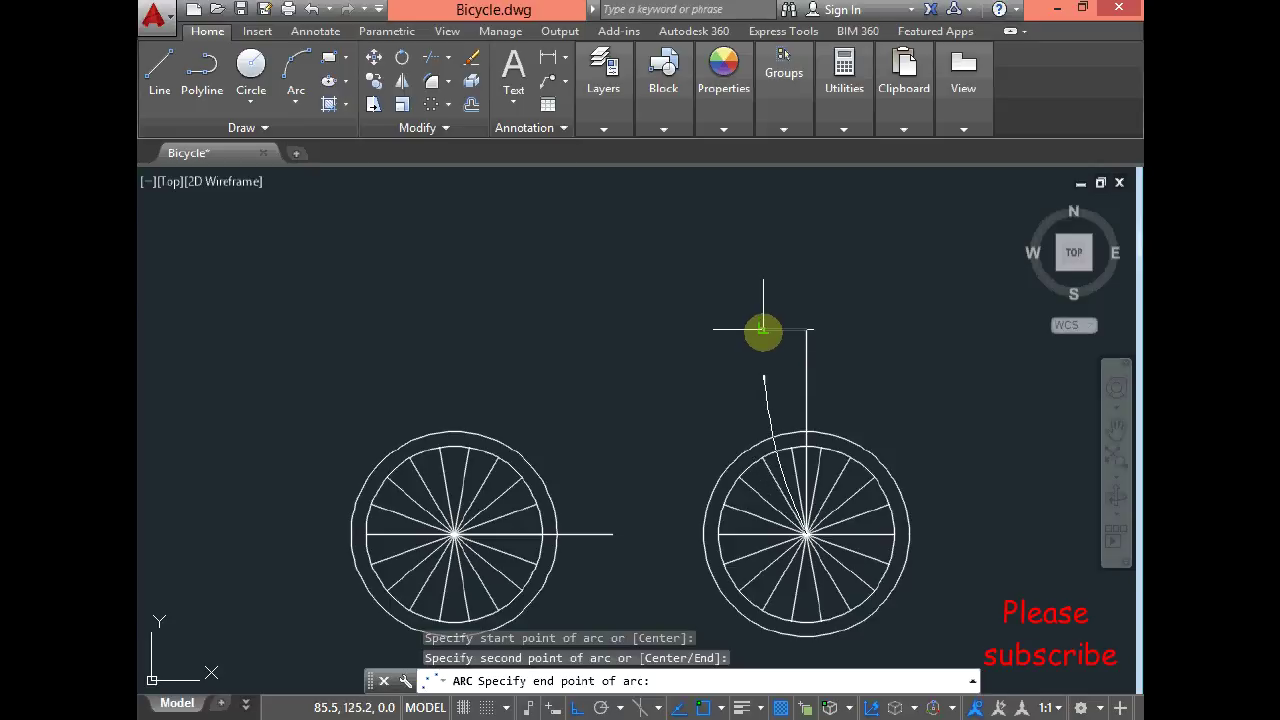
{"action": "key", "text": "Escape"}
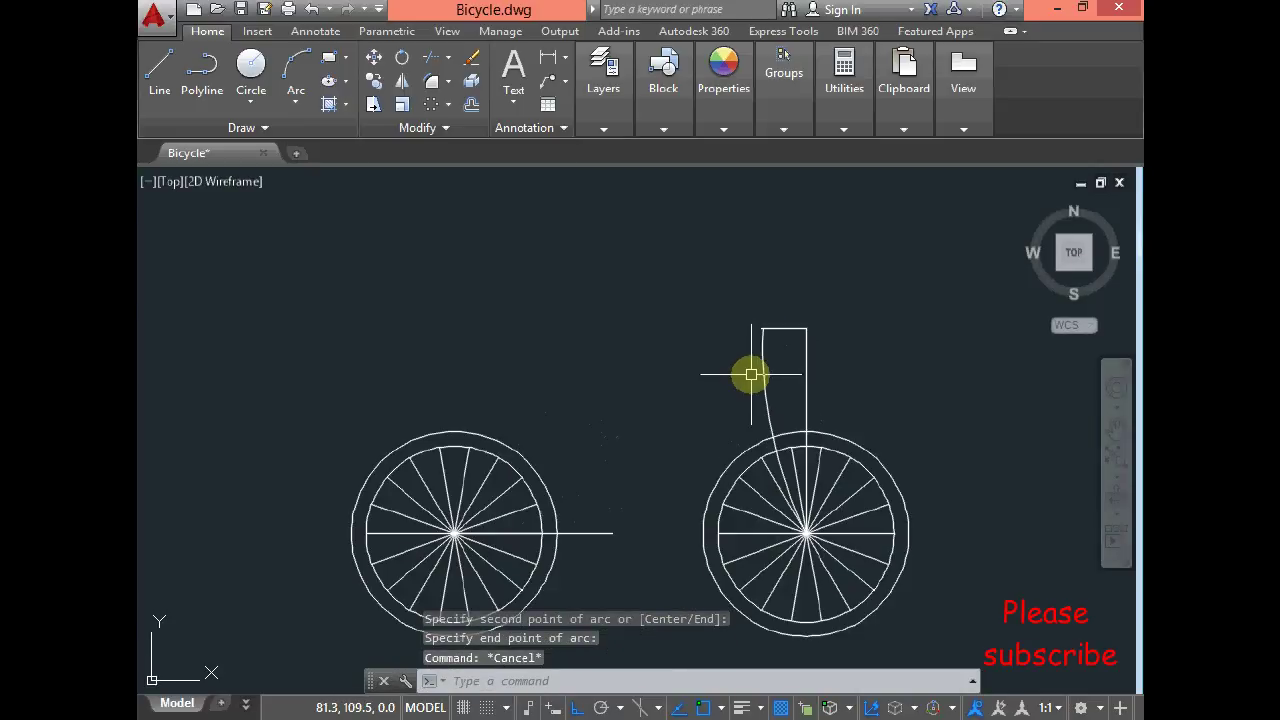
Step: Erase the straight upright and the short top bar of the fork
{"action": "key", "text": "Escape"}
{"action": "scroll", "coordinate": [714, 397], "scroll_direction": "up", "scroll_amount": 3}
{"action": "scroll", "coordinate": [726, 362], "scroll_direction": "down", "scroll_amount": 3}
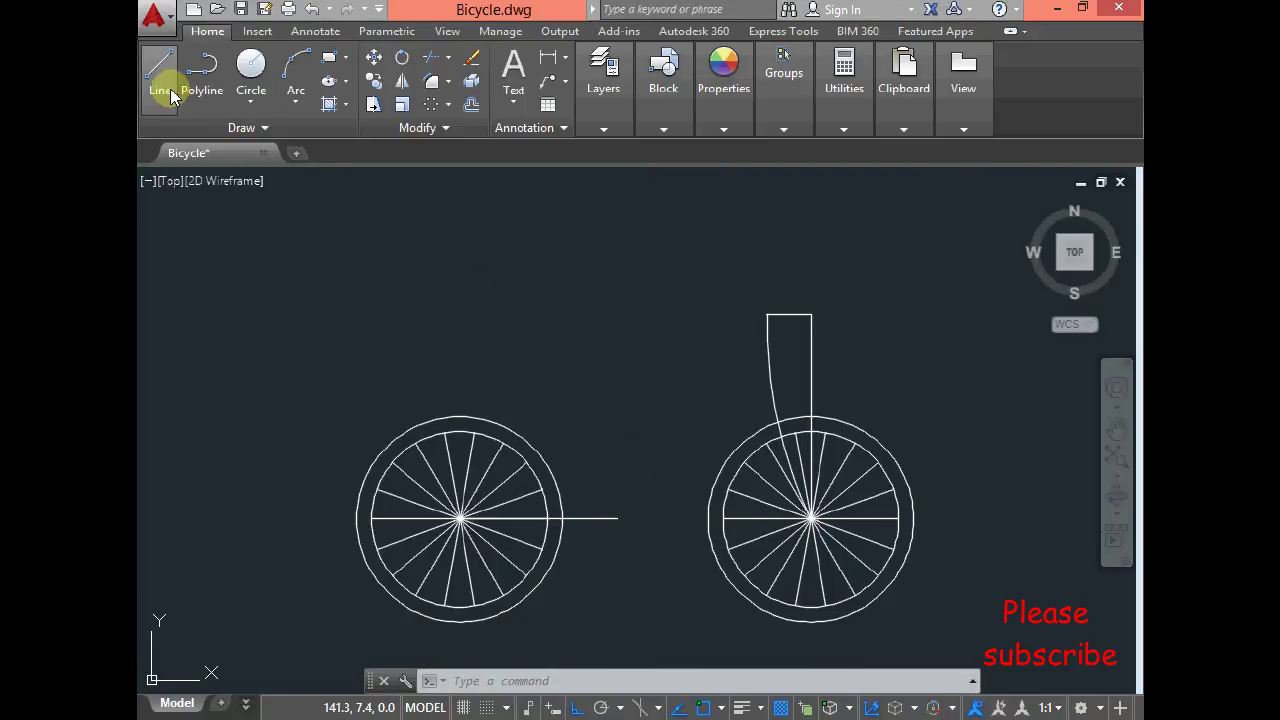
{"action": "left_click", "coordinate": [803, 315]}
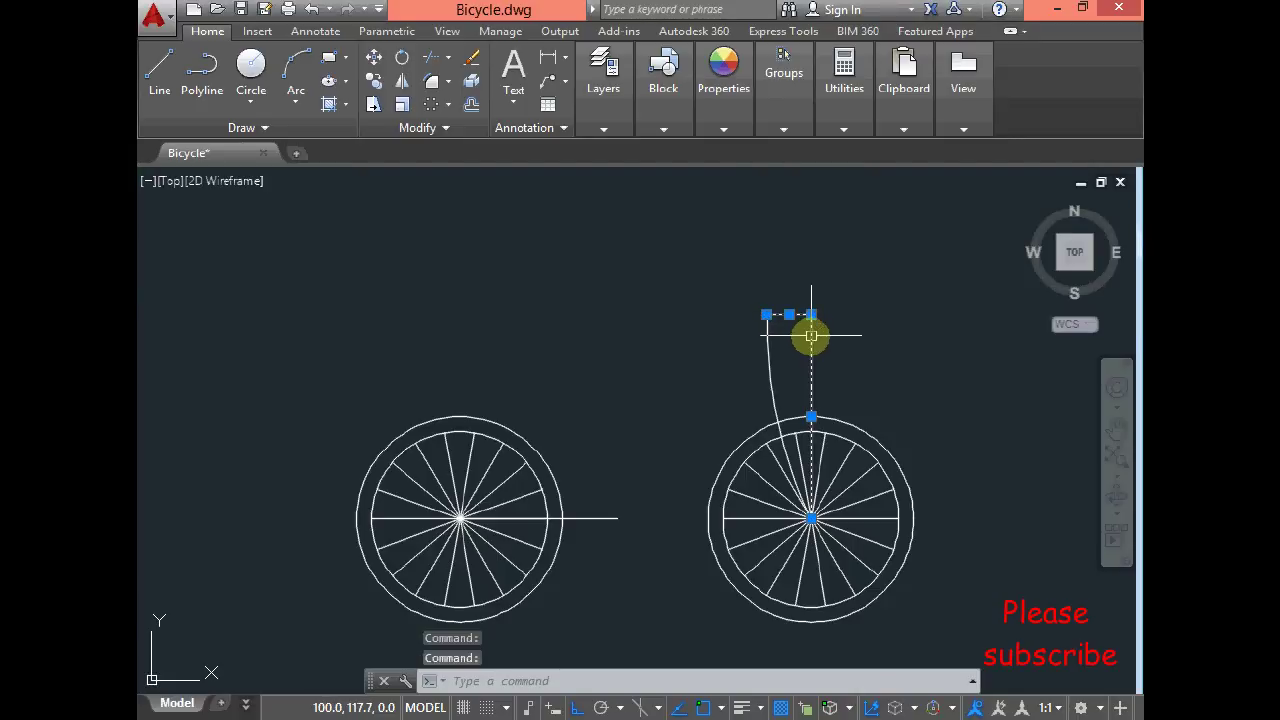
{"action": "left_click", "coordinate": [471, 57]}
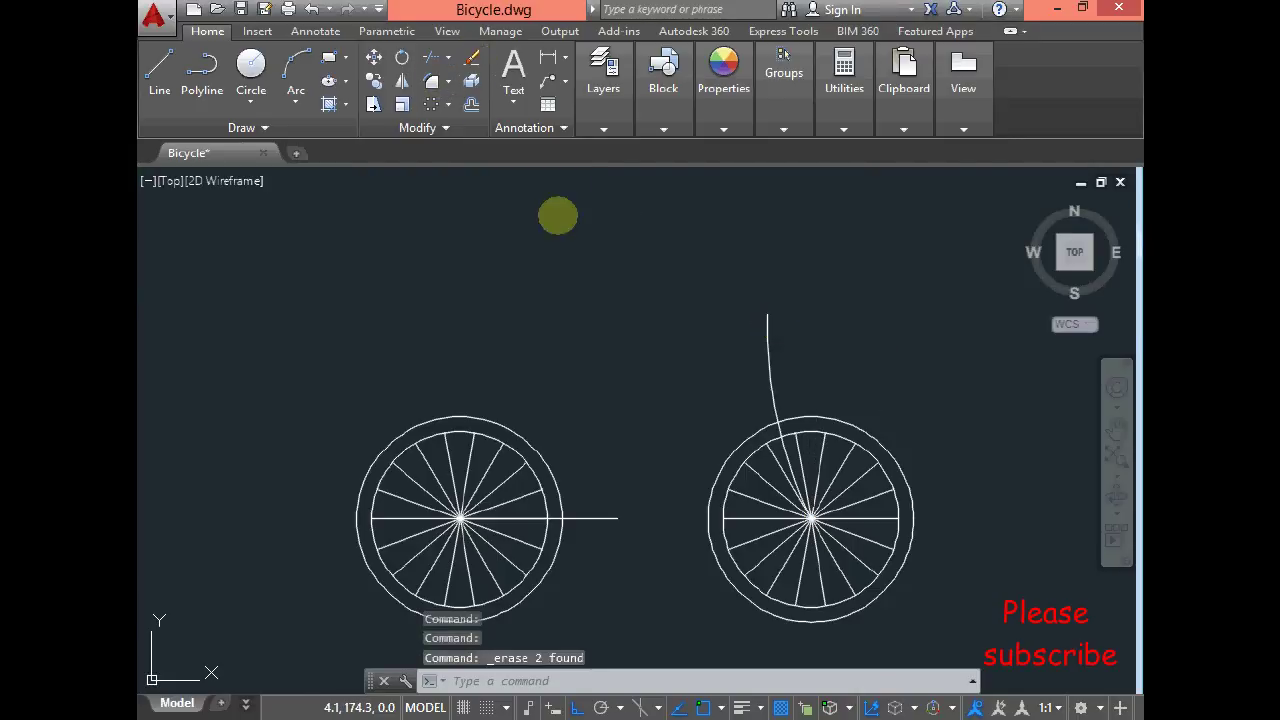
{"action": "left_click", "coordinate": [162, 72]}
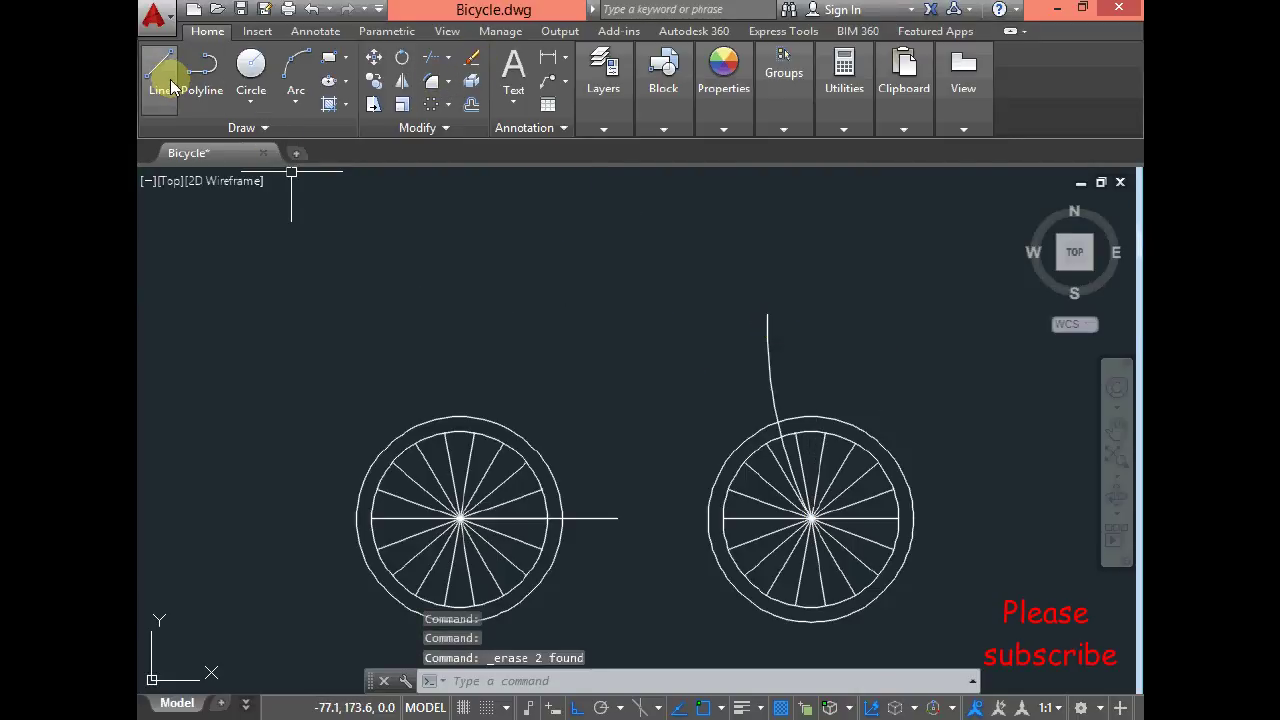
Step: Draw a down tube from the fork top to the rear line's end and a leftward top tube
{"action": "left_click", "coordinate": [767, 317]}
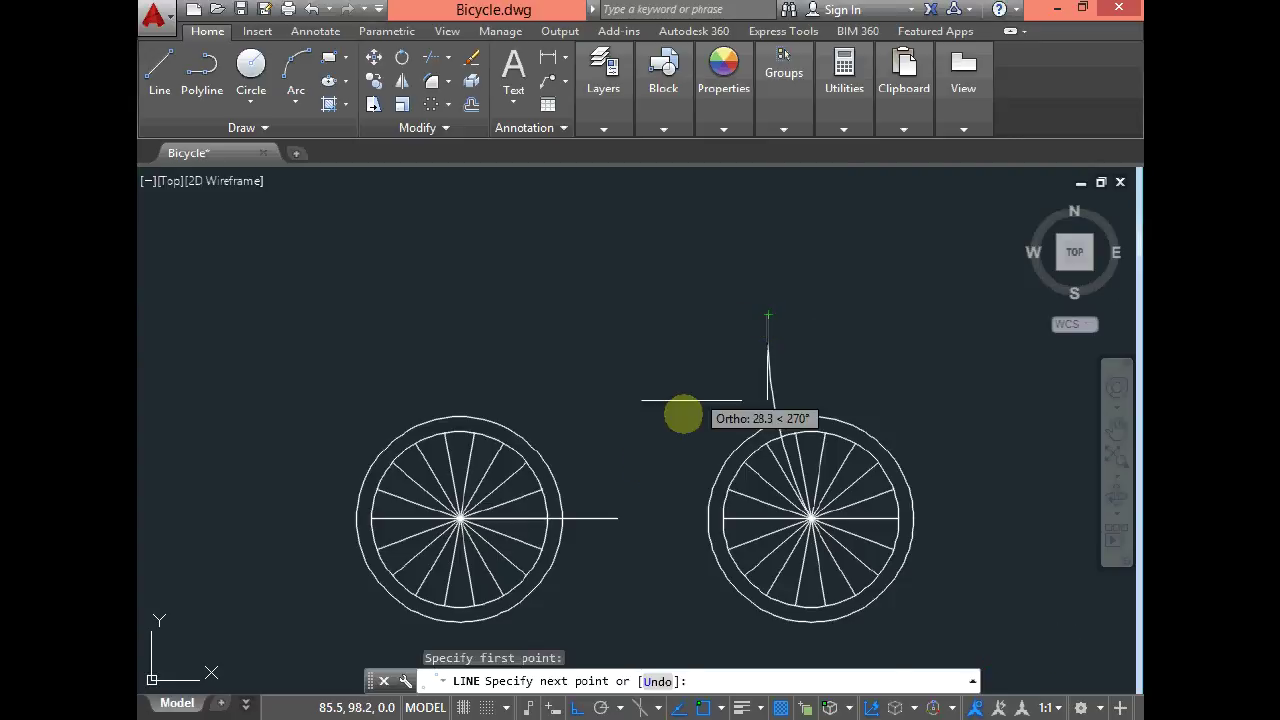
{"action": "left_click", "coordinate": [617, 519]}
{"action": "key", "text": "Escape"}
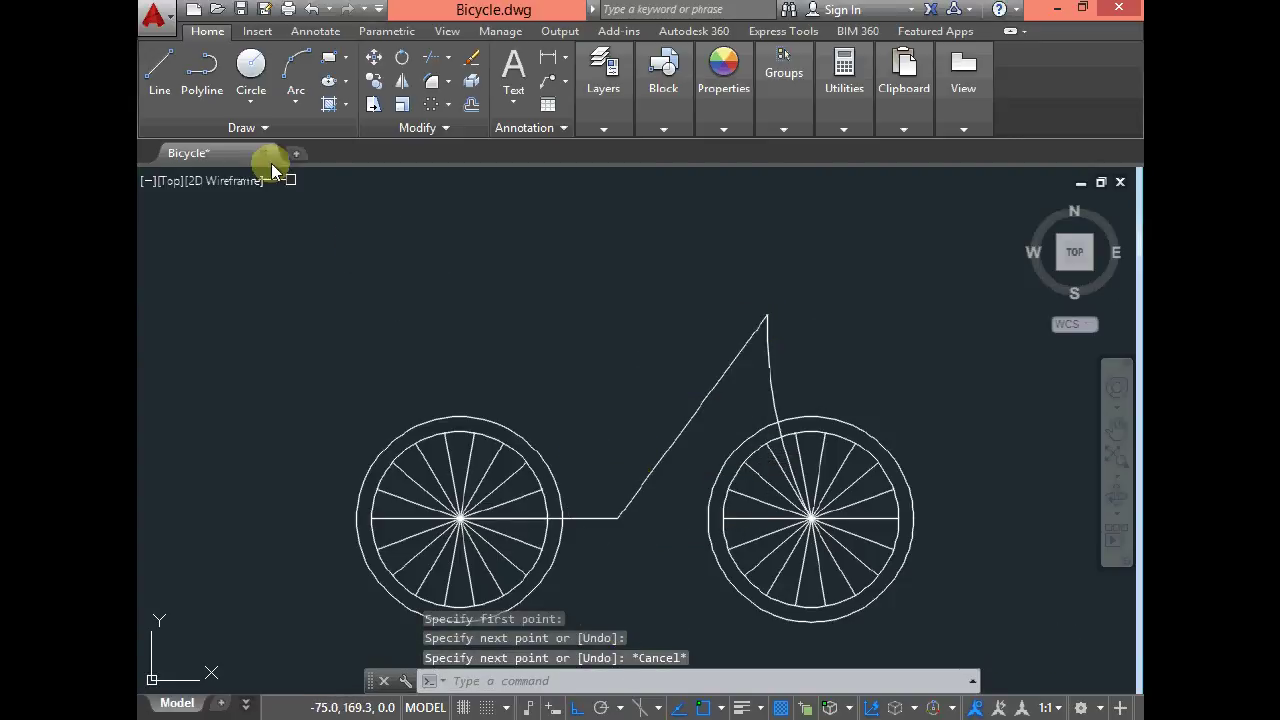
{"action": "left_click", "coordinate": [159, 68]}
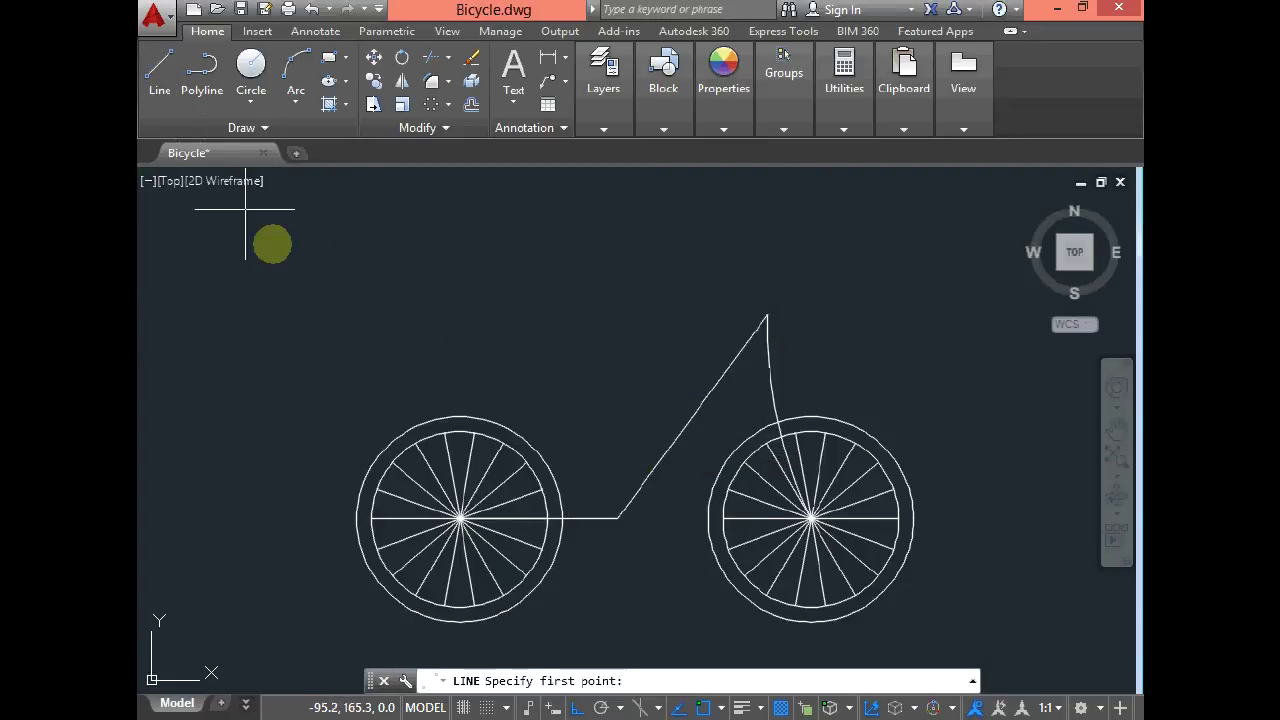
{"action": "left_click", "coordinate": [767, 317]}
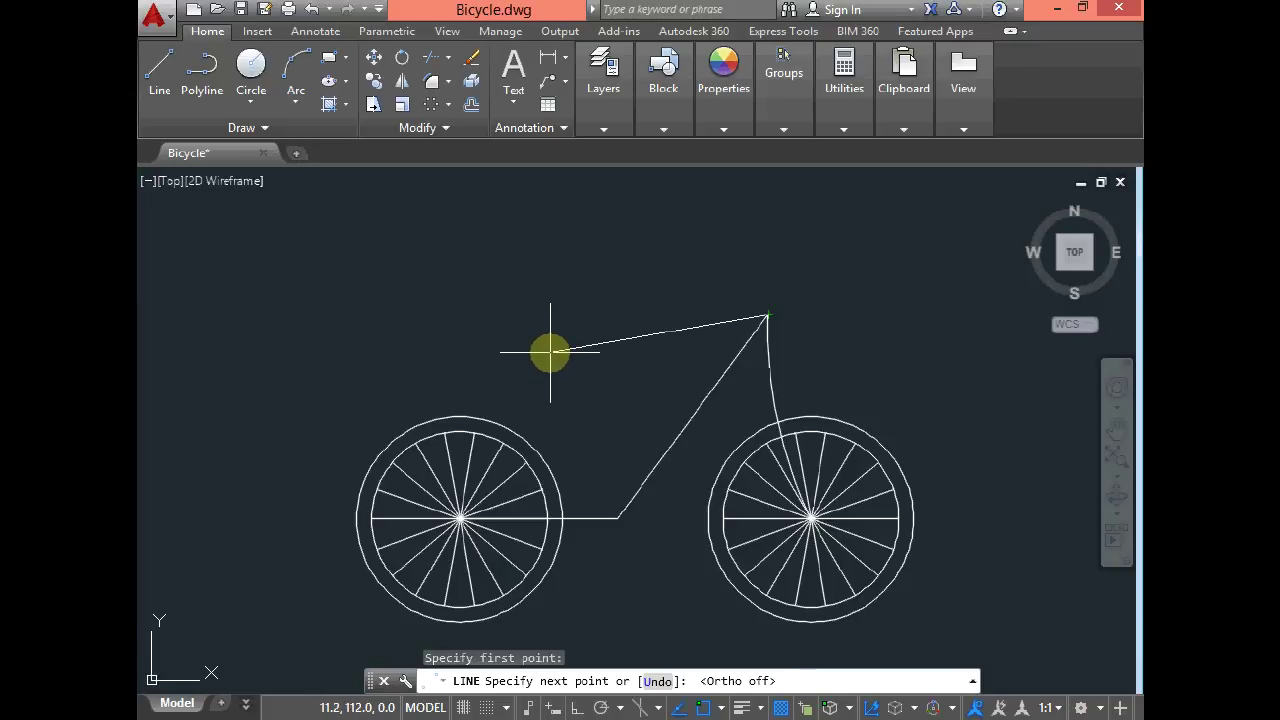
{"action": "left_click", "coordinate": [552, 354]}
{"action": "key", "text": "Escape"}
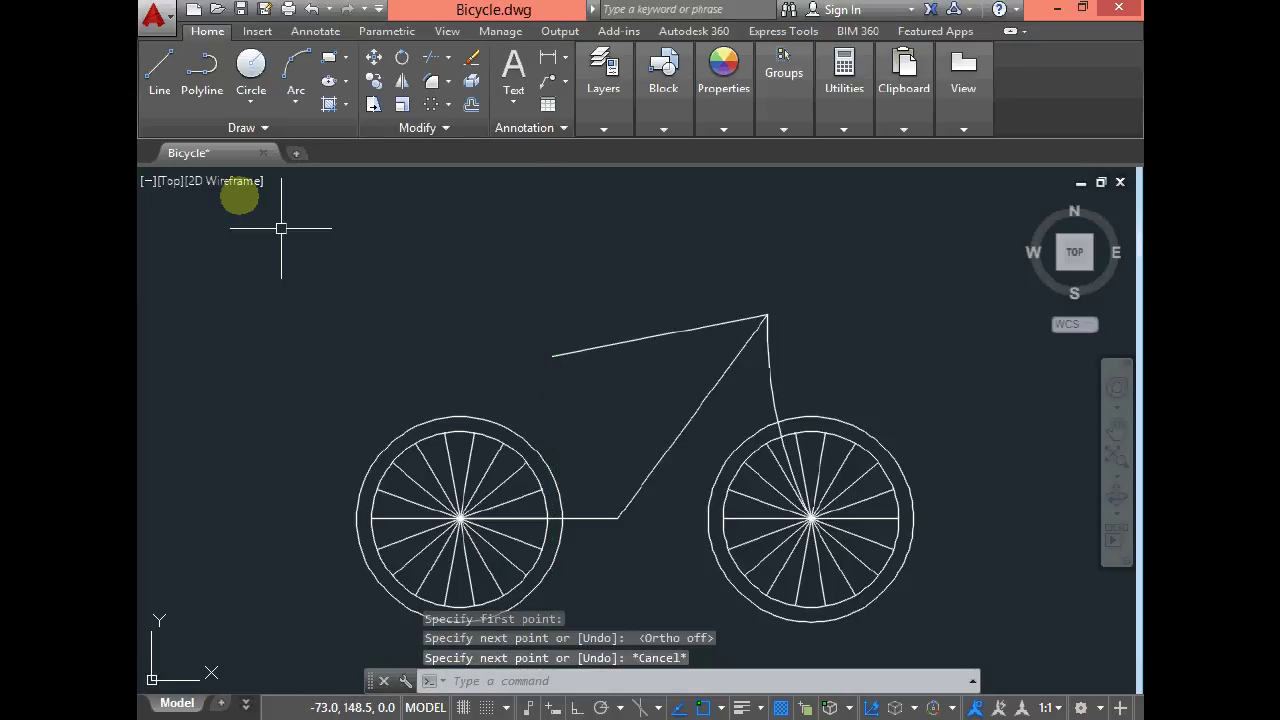
Step: Add a seat tube from the bottom bracket up to the top tube's end
{"action": "left_click", "coordinate": [160, 80]}
{"action": "left_click", "coordinate": [618, 517]}
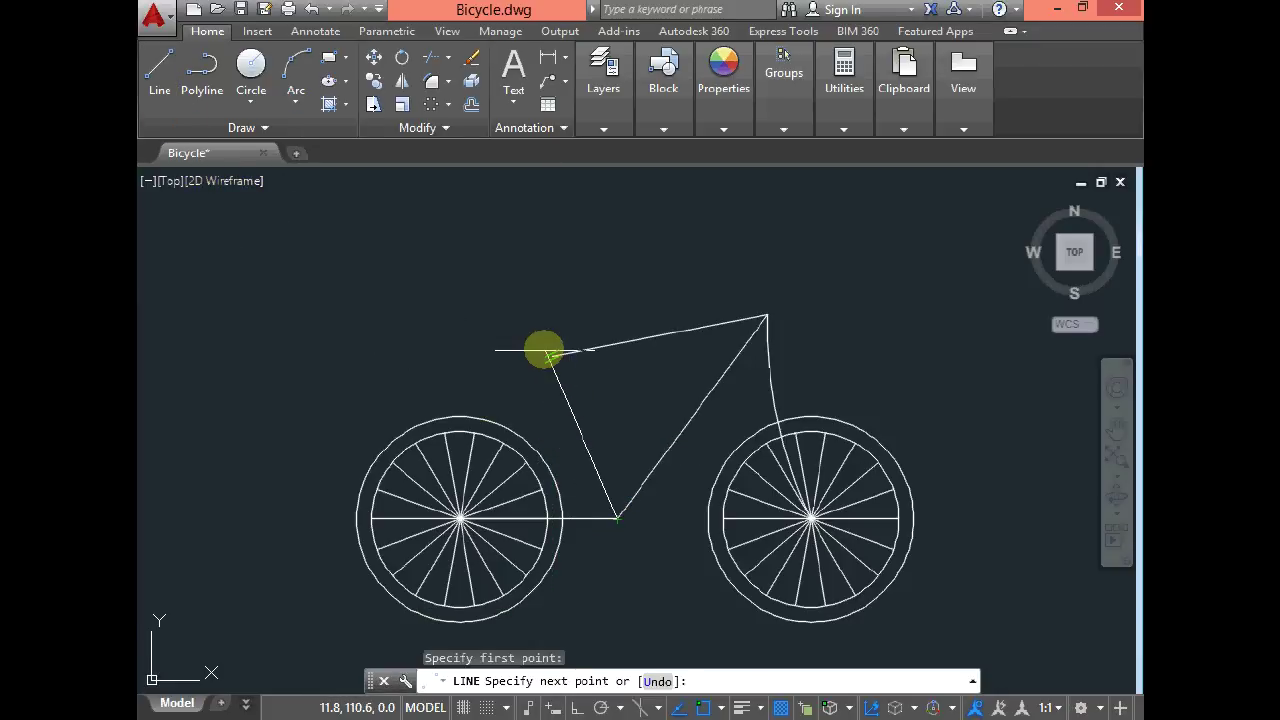
{"action": "left_click", "coordinate": [543, 350]}
{"action": "key", "text": "Escape"}
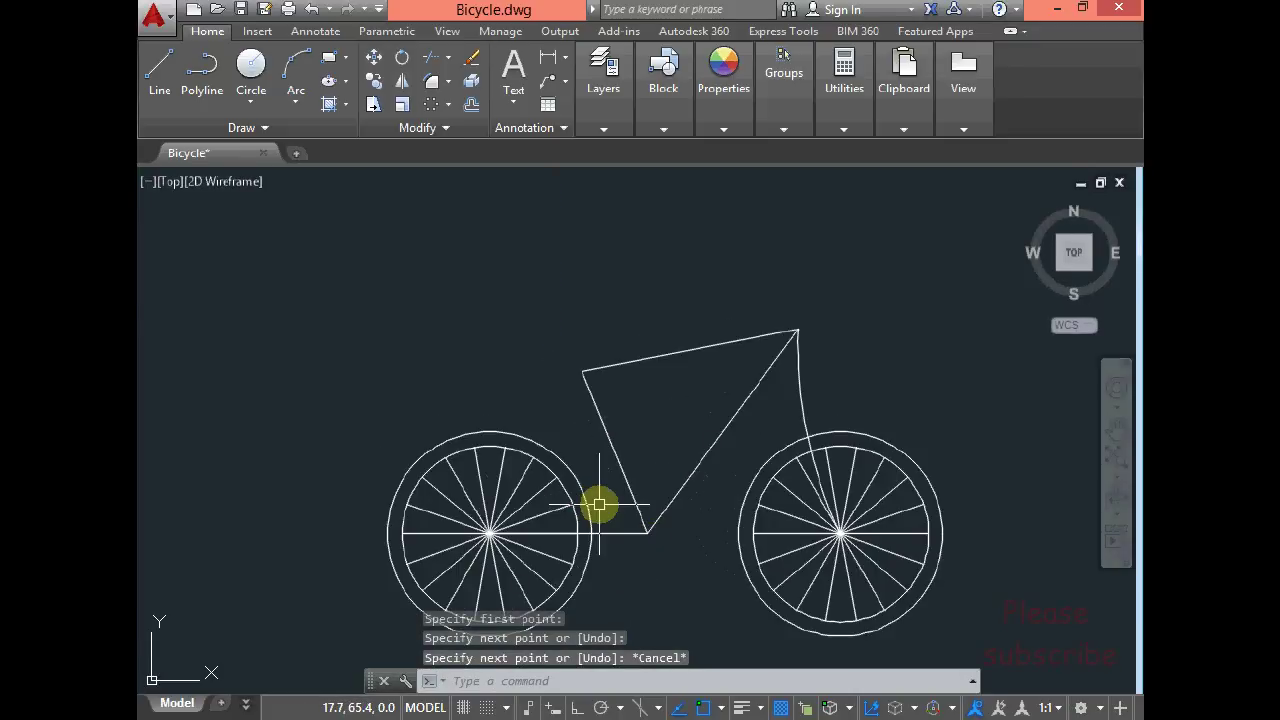
Step: Add a radius-5 circle on the rear wheel hub
{"action": "scroll", "coordinate": [610, 552], "scroll_direction": "up", "scroll_amount": 2}
{"action": "scroll", "coordinate": [510, 380], "scroll_direction": "down", "scroll_amount": 2}
{"action": "scroll", "coordinate": [457, 457], "scroll_direction": "up", "scroll_amount": 2}
{"action": "scroll", "coordinate": [455, 462], "scroll_direction": "up", "scroll_amount": 2}
{"action": "left_click", "coordinate": [251, 63]}
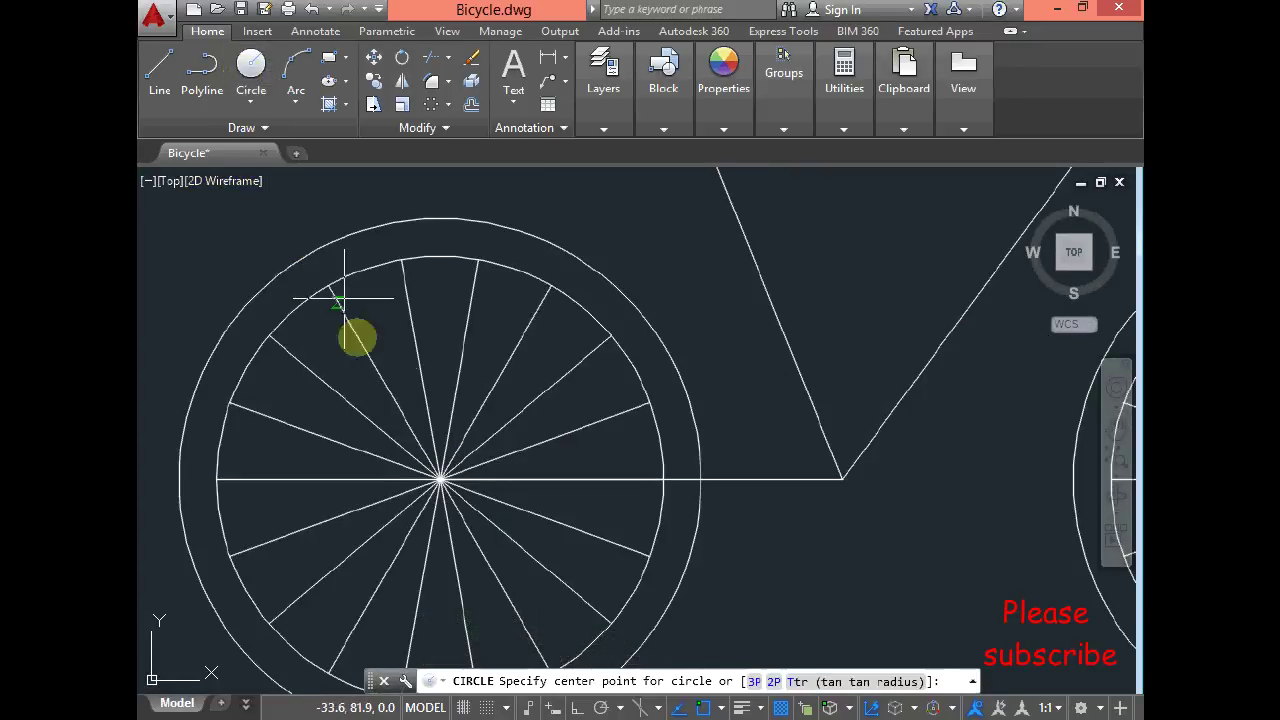
{"action": "left_click", "coordinate": [439, 479]}
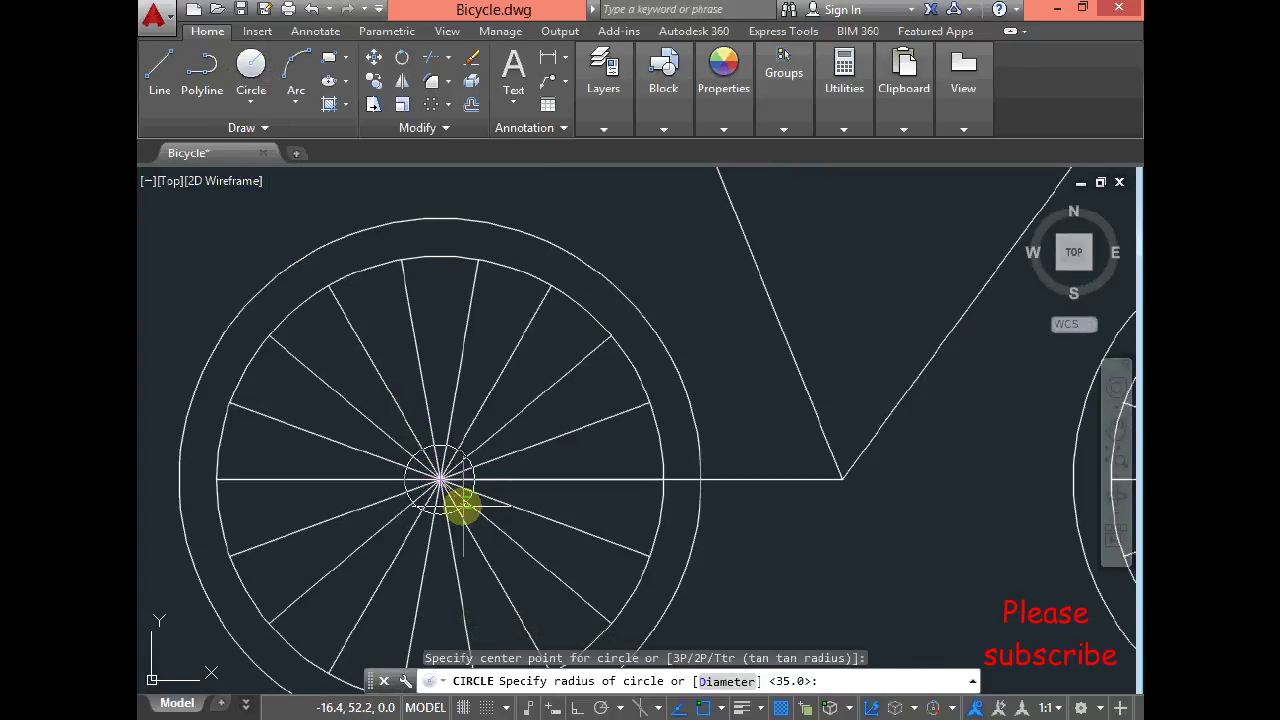
{"action": "type", "text": "5"}
{"action": "key", "text": "Return"}
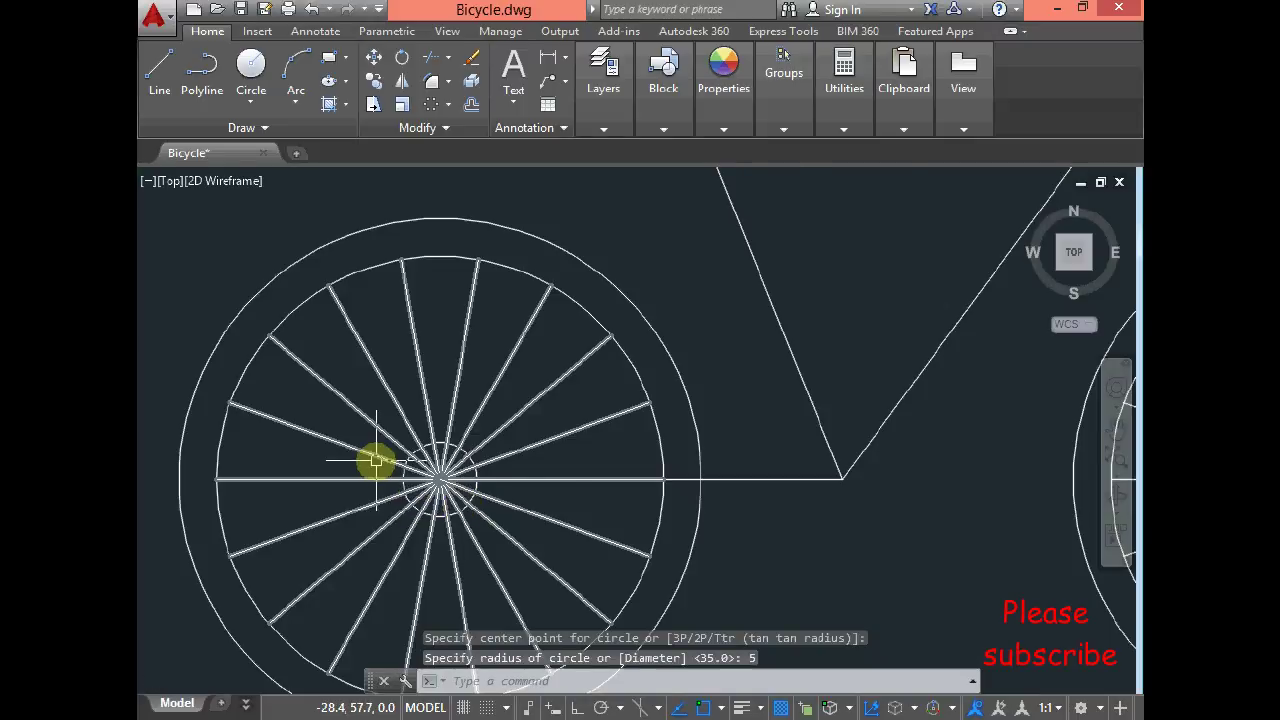
Step: Draw concentric circles of radius 8 and 10 at the bottom bracket junction
{"action": "middle_click_drag", "start_coordinate": [815, 549], "coordinate": [651, 517]}
{"action": "left_click", "coordinate": [251, 63]}
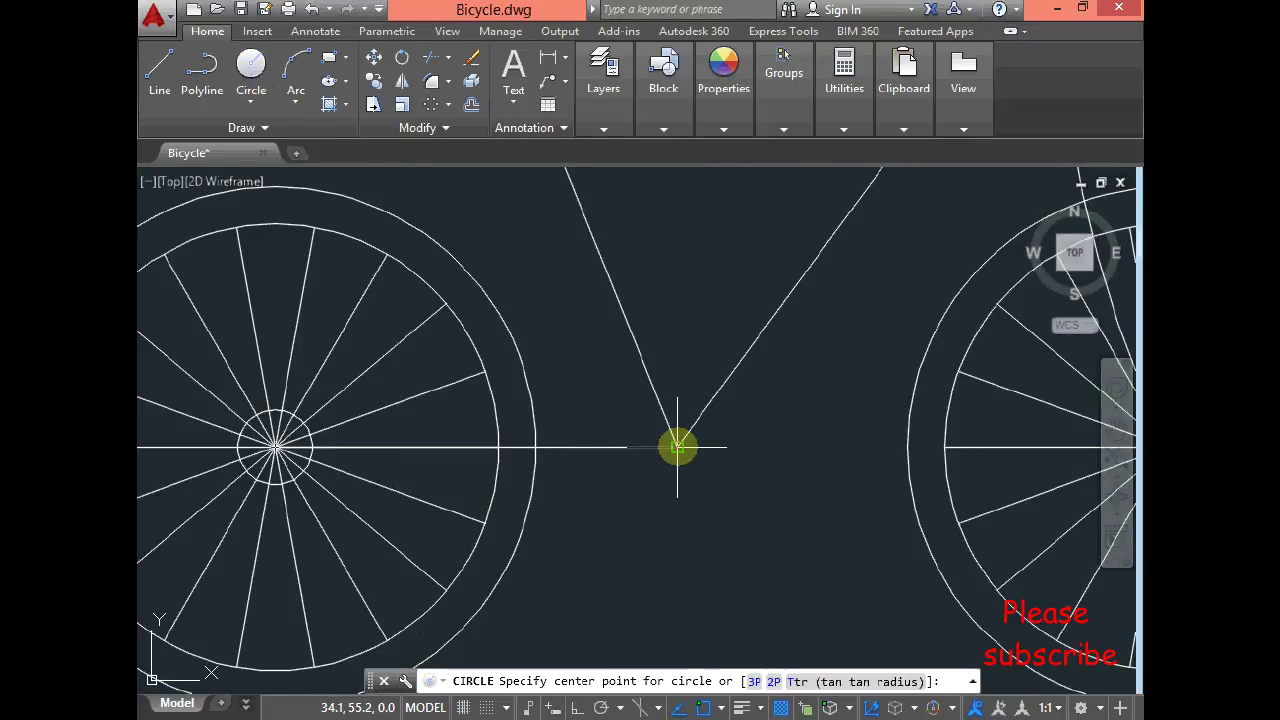
{"action": "left_click", "coordinate": [677, 446]}
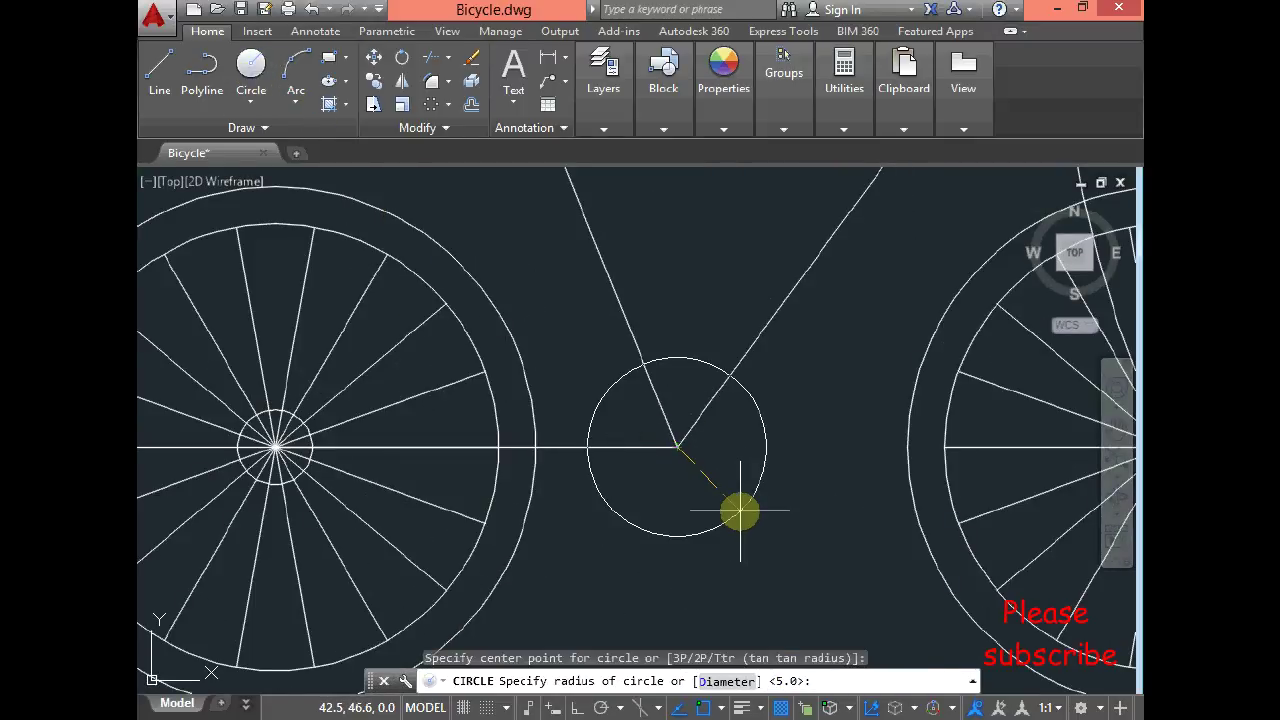
{"action": "type", "text": "8"}
{"action": "key", "text": "Return"}
{"action": "key", "text": "Return"}
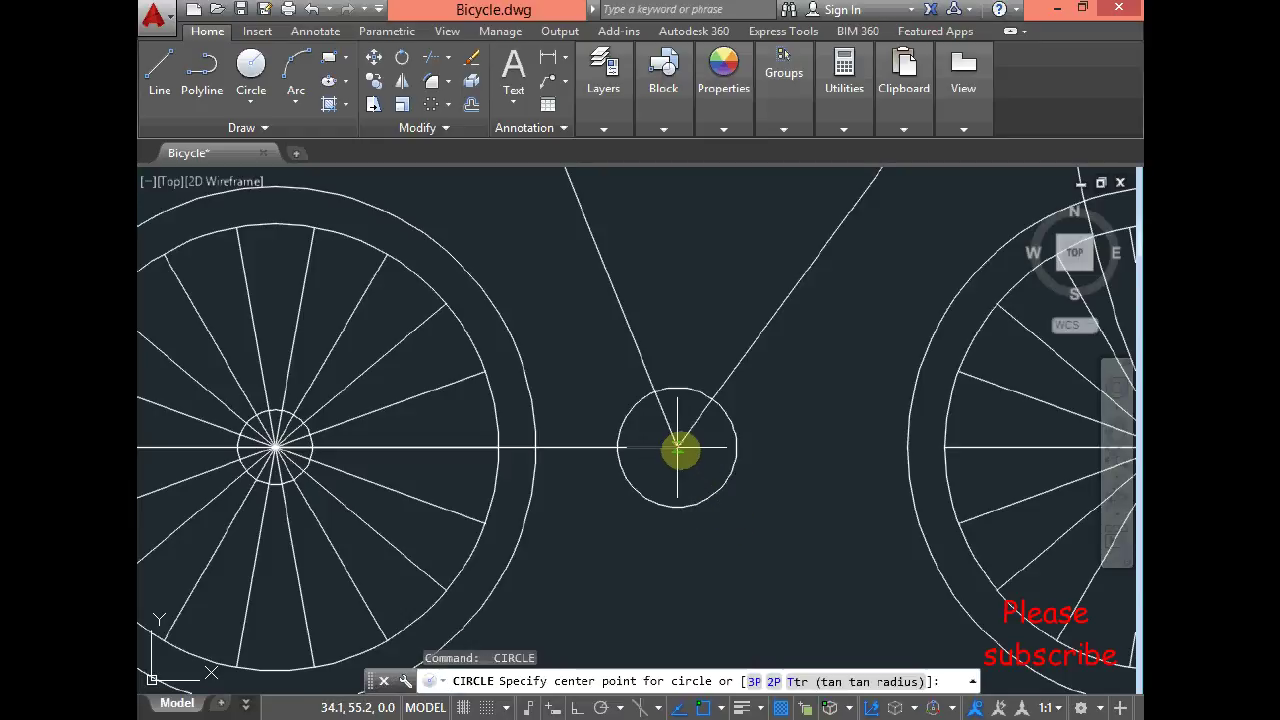
{"action": "left_click", "coordinate": [677, 446]}
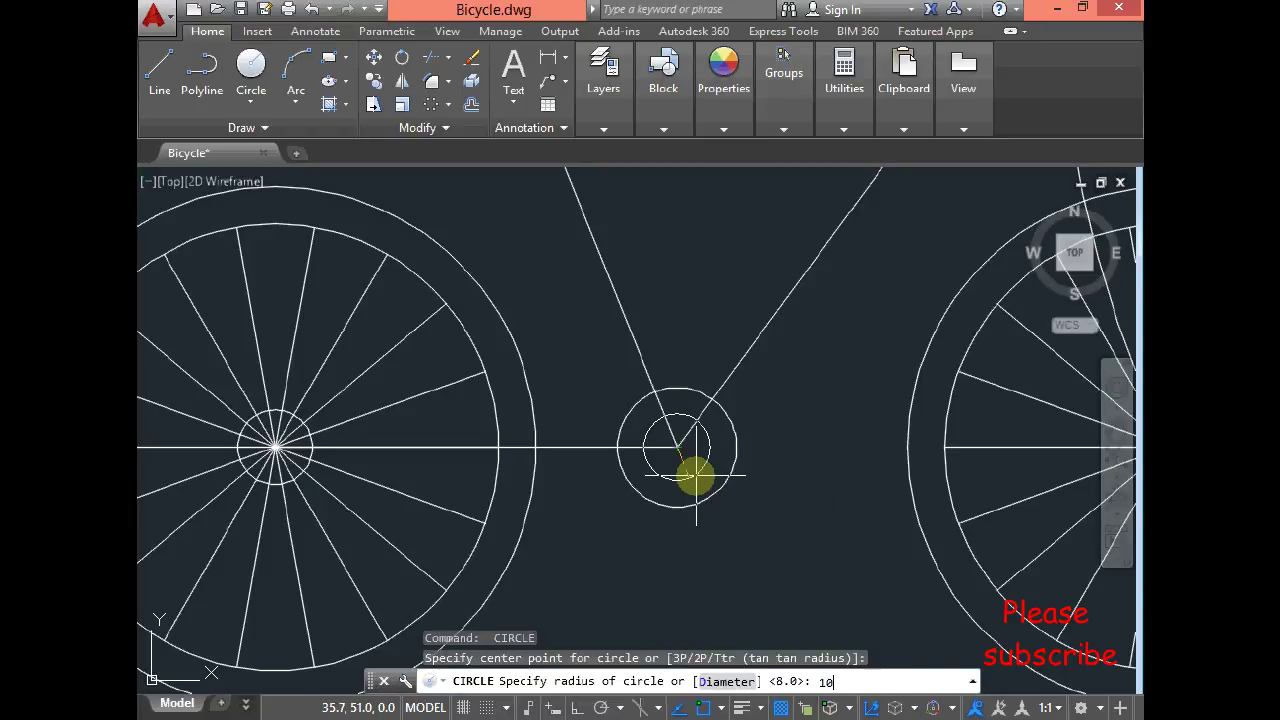
{"action": "key", "text": "Return"}
{"action": "scroll", "coordinate": [699, 461], "scroll_direction": "down", "scroll_amount": 2}
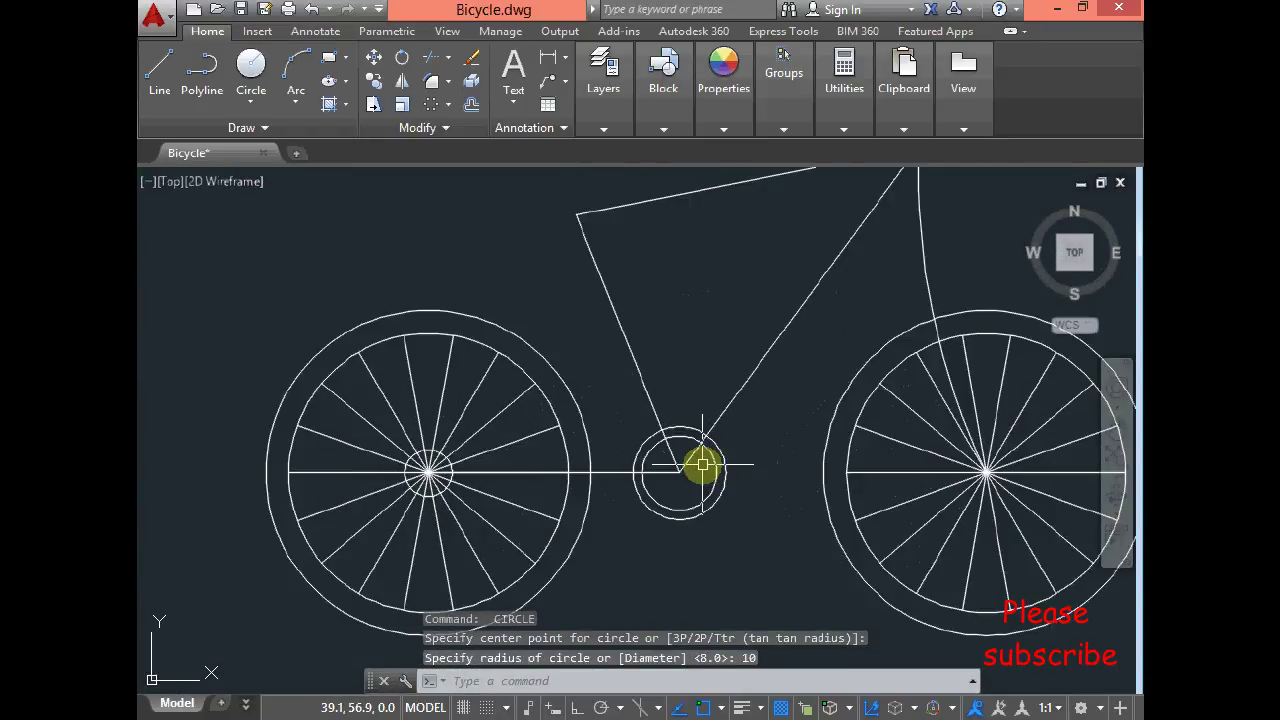
{"action": "scroll", "coordinate": [680, 463], "scroll_direction": "up", "scroll_amount": 2}
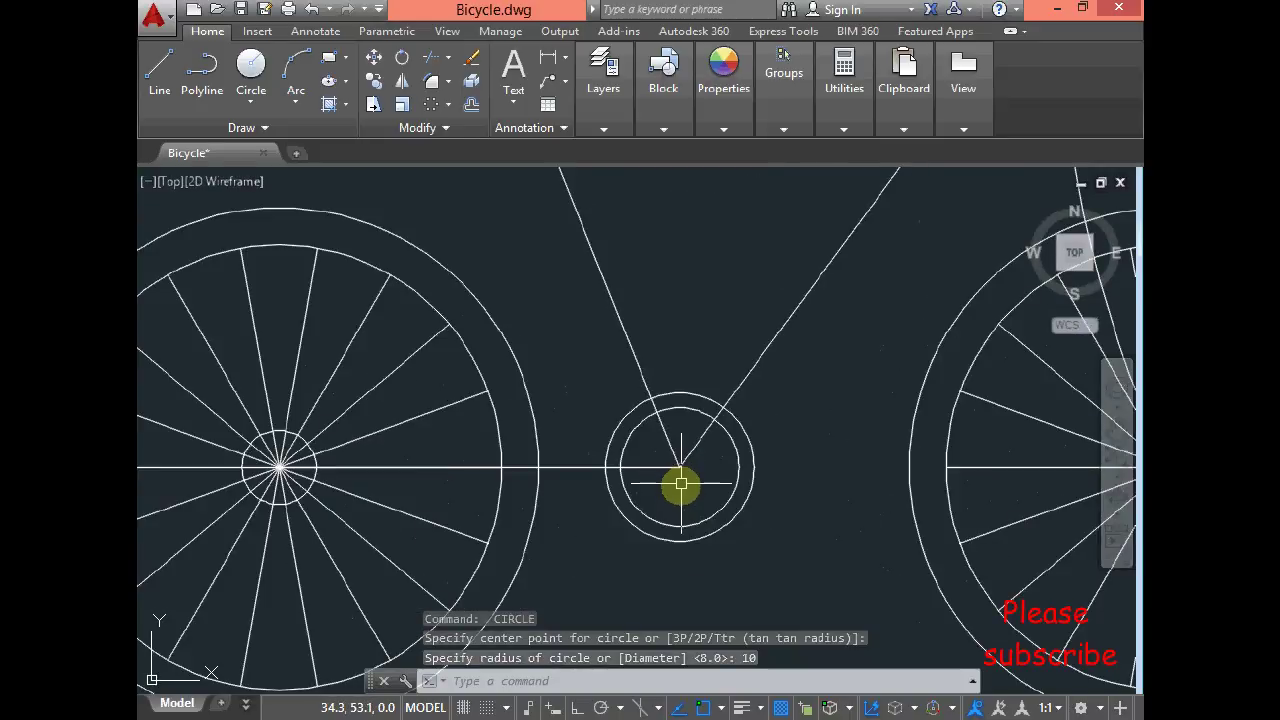
{"action": "key", "text": "Escape"}
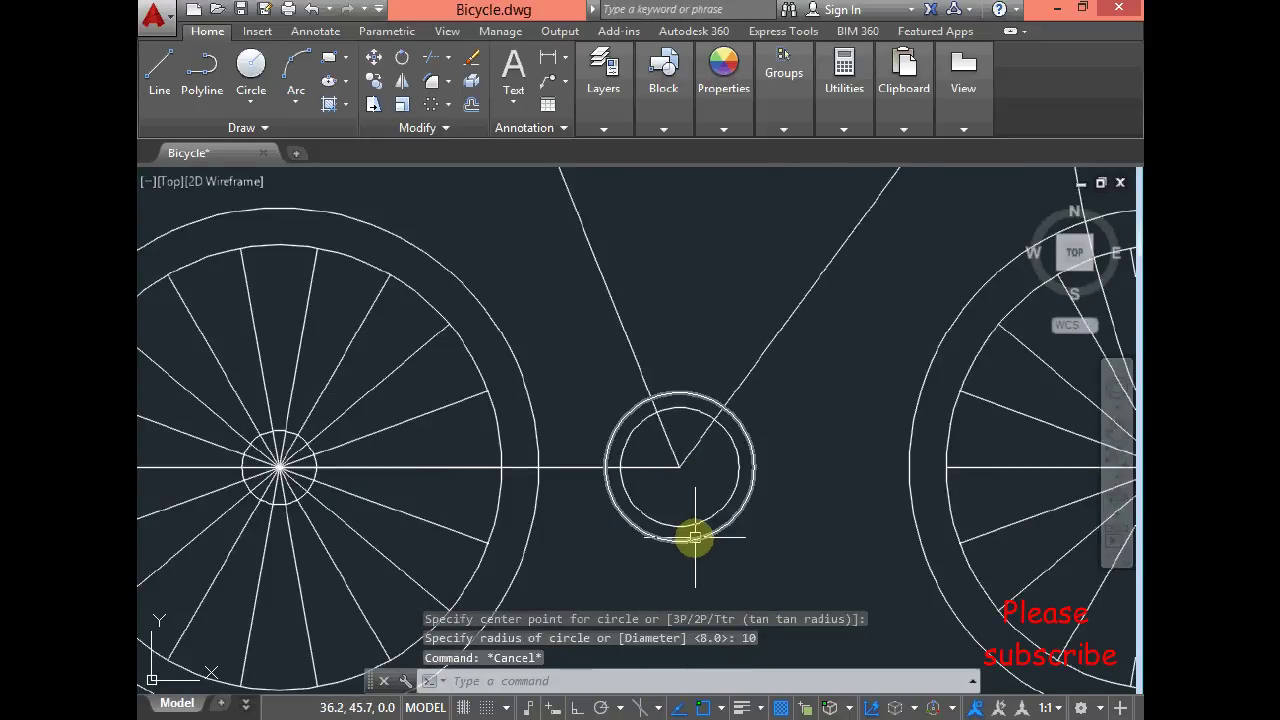
{"action": "scroll", "coordinate": [680, 410], "scroll_direction": "up", "scroll_amount": 2}
Step: Draw a crank line rising from the bottom bracket centre with the L command
{"action": "type", "text": "l"}
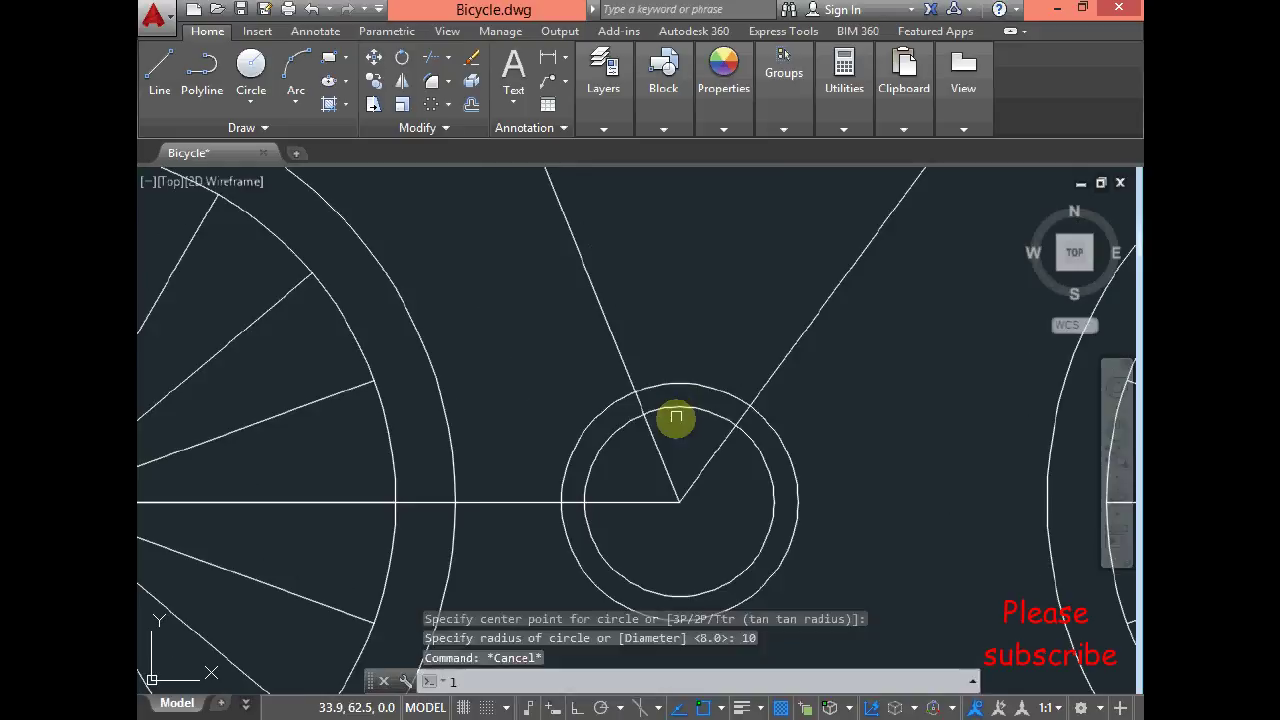
{"action": "key", "text": "Return"}
{"action": "left_click", "coordinate": [680, 489]}
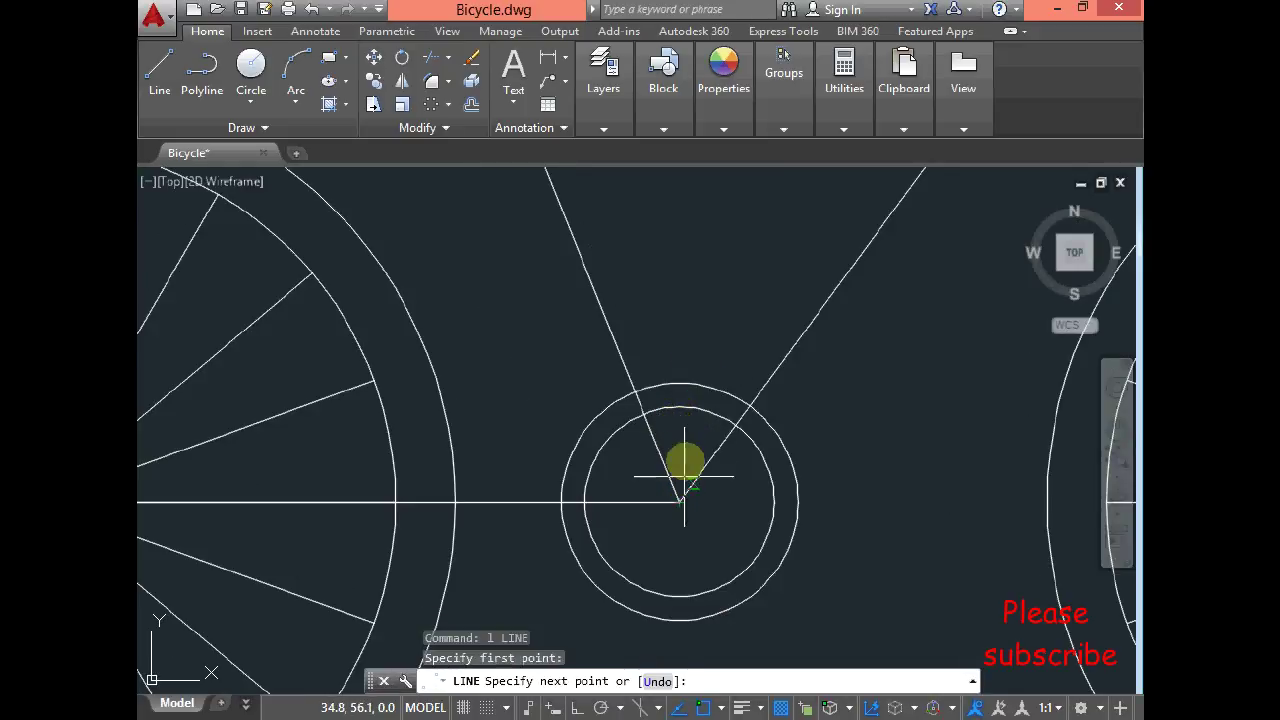
{"action": "left_click", "coordinate": [708, 311]}
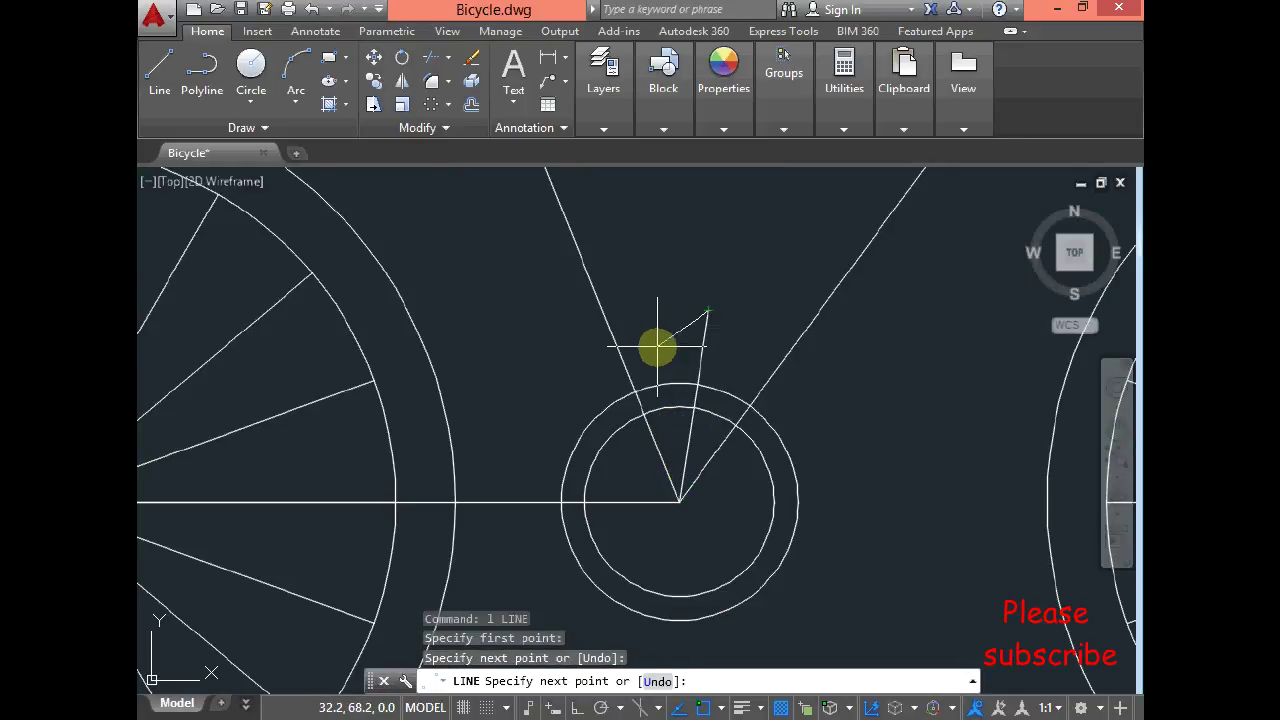
{"action": "key", "text": "Return"}
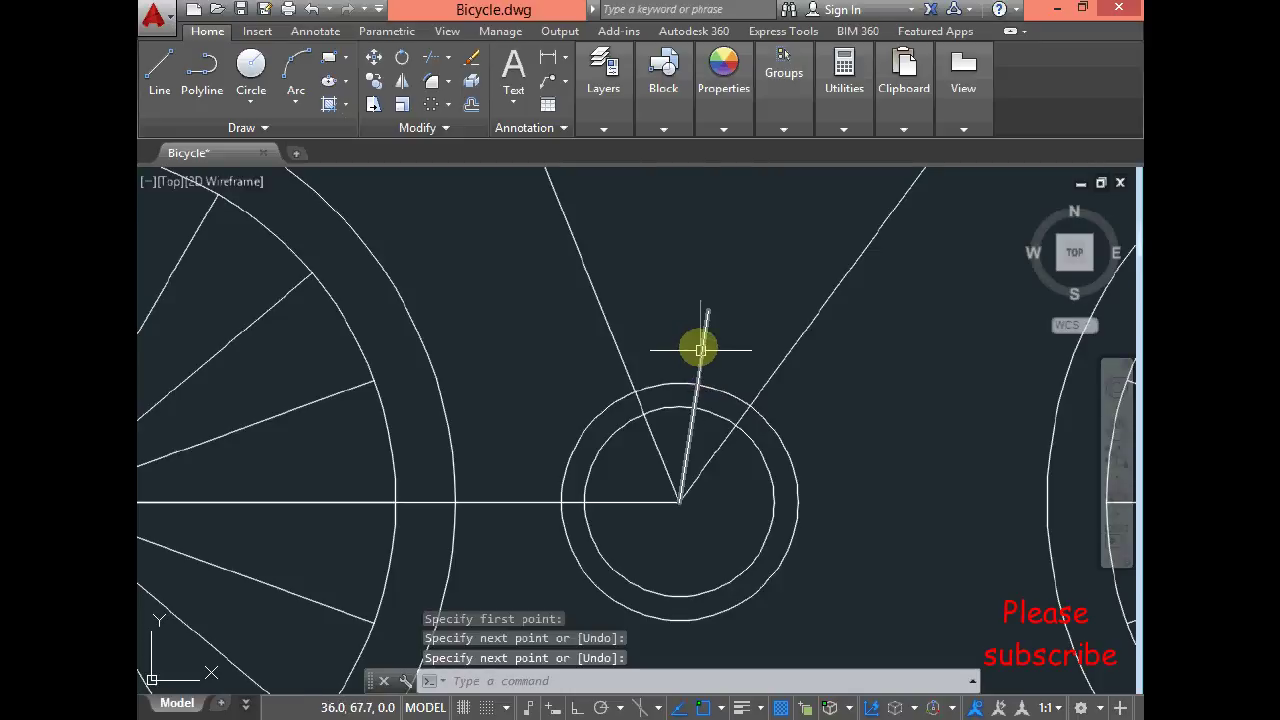
{"action": "key", "text": "Return"}
{"action": "left_click", "coordinate": [684, 268]}
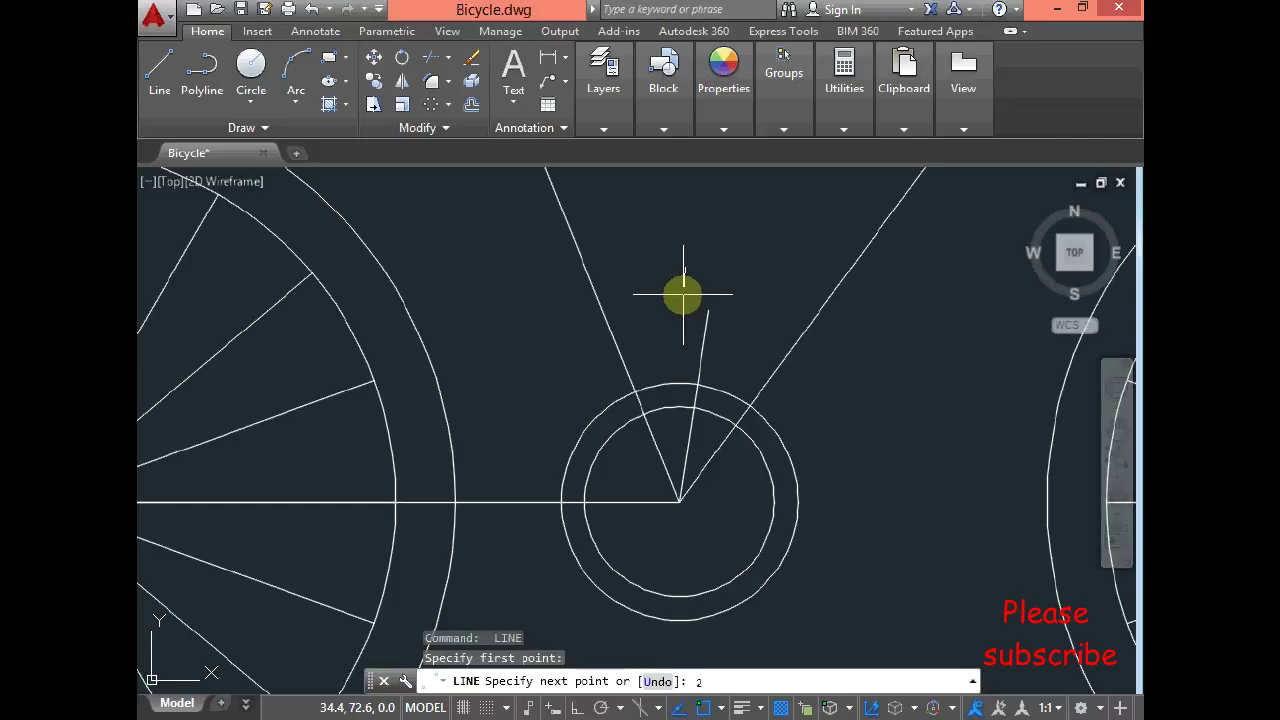
{"action": "key", "text": "Escape"}
Step: With Ortho on, draw a pedal outline of 2, 6 and 6-unit segments above the crank
{"action": "left_click", "coordinate": [577, 707]}
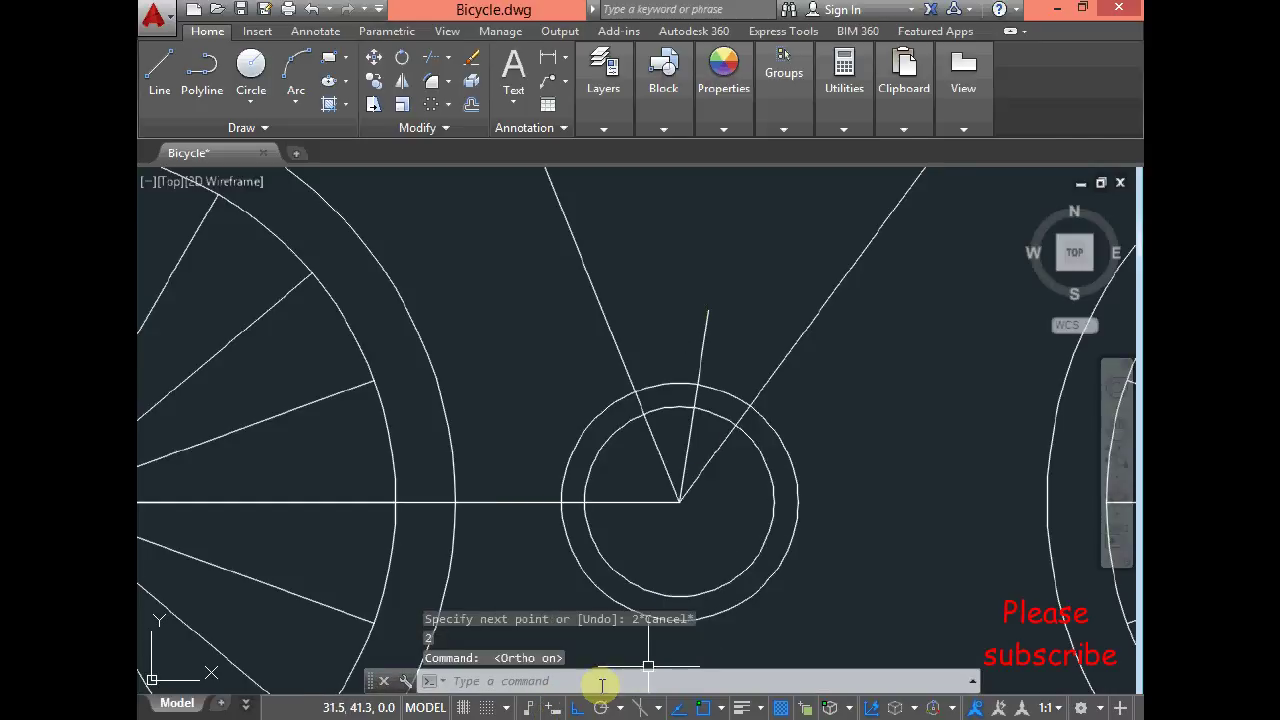
{"action": "left_click", "coordinate": [159, 68]}
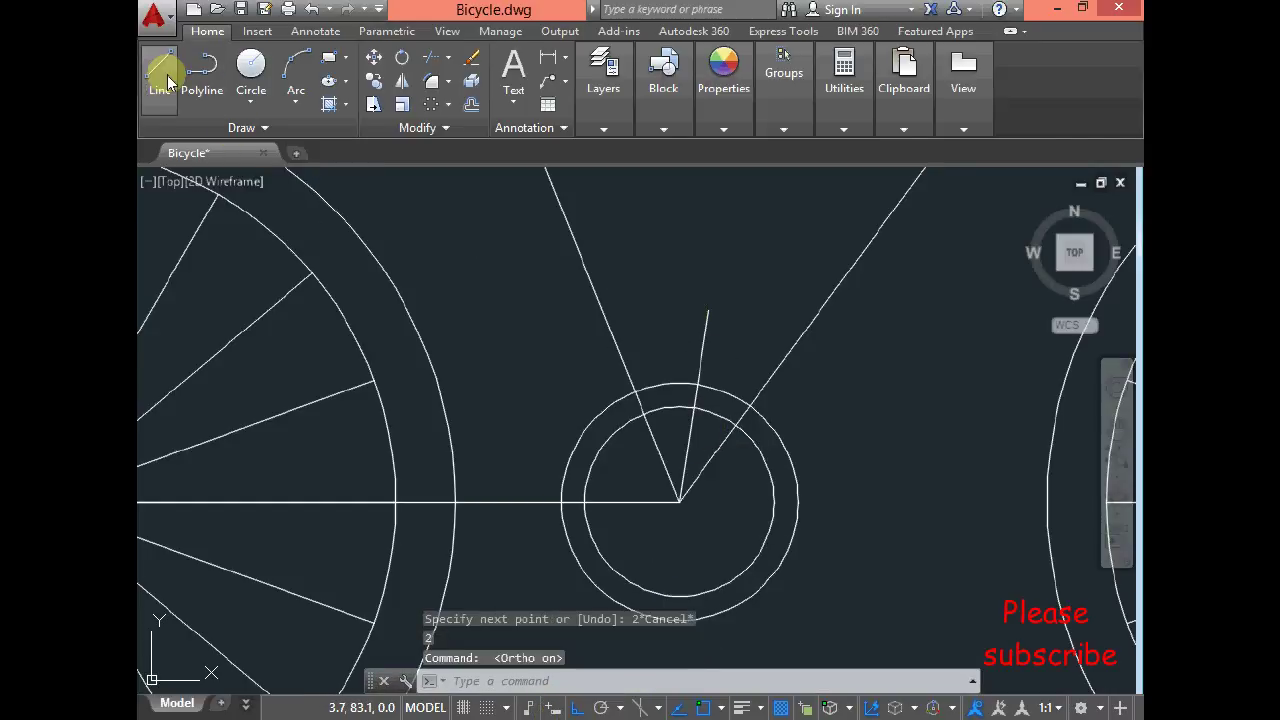
{"action": "left_click", "coordinate": [684, 246]}
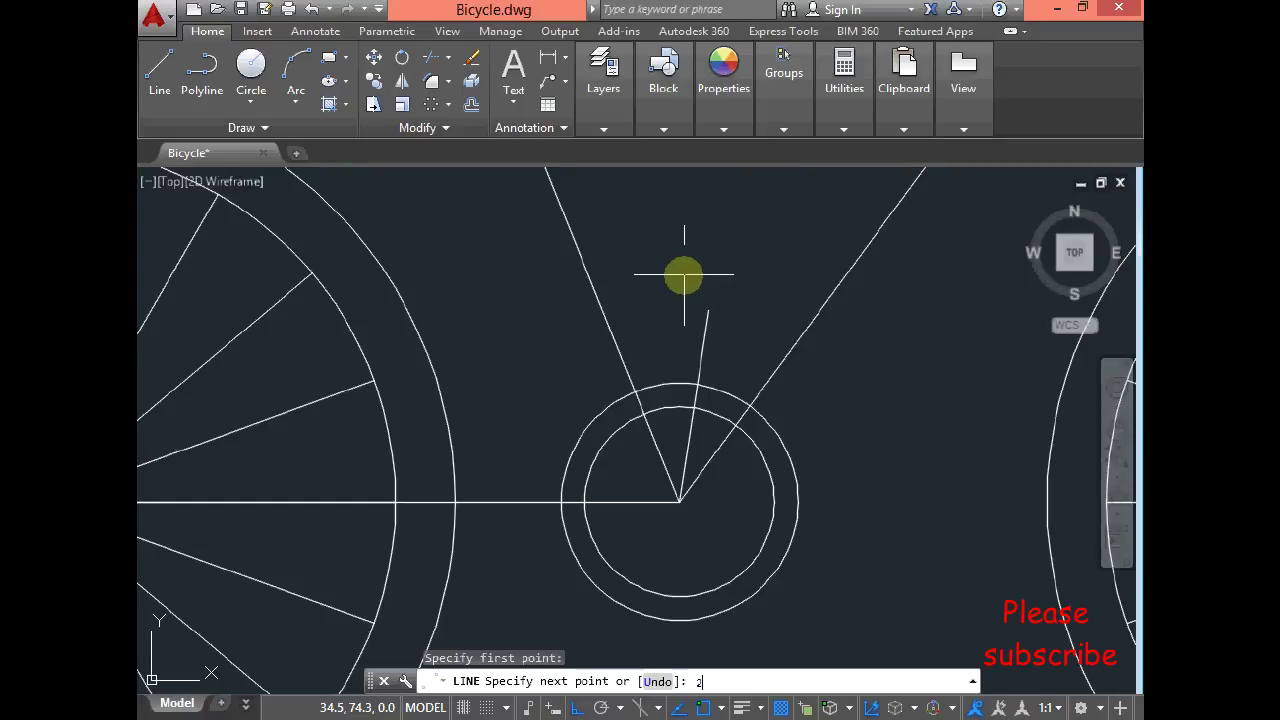
{"action": "key", "text": "Return"}
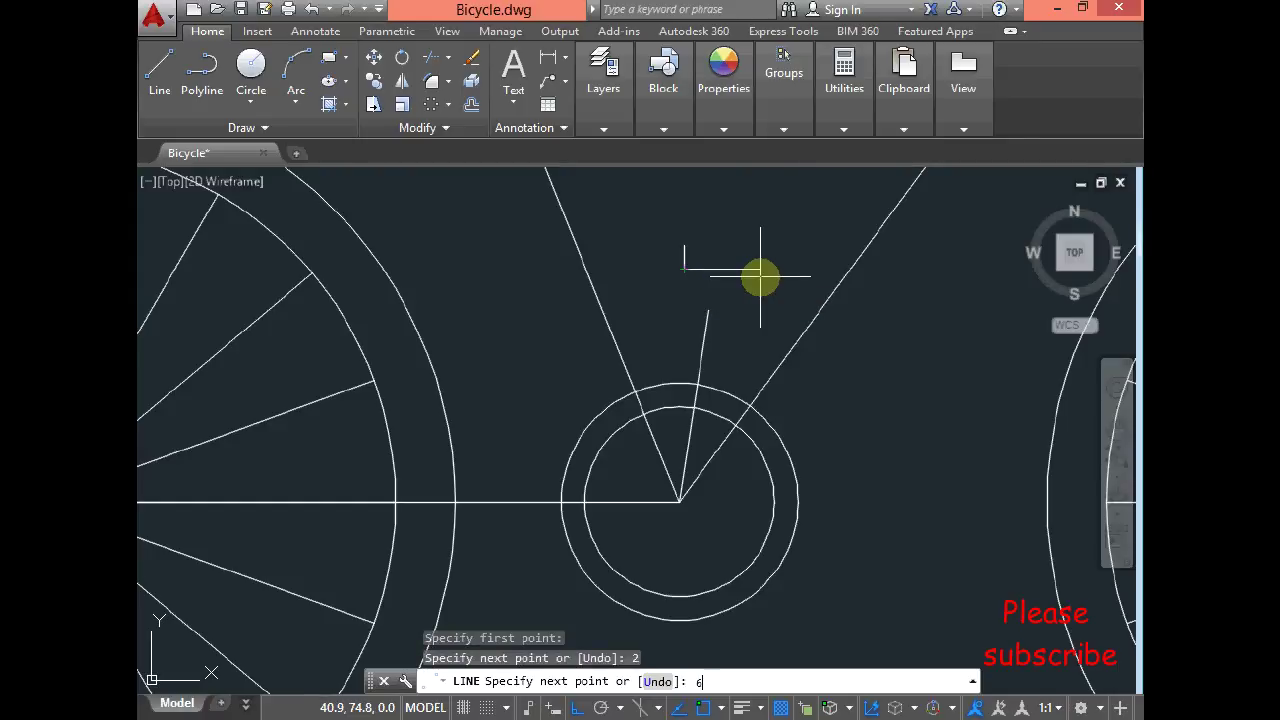
{"action": "key", "text": "Return"}
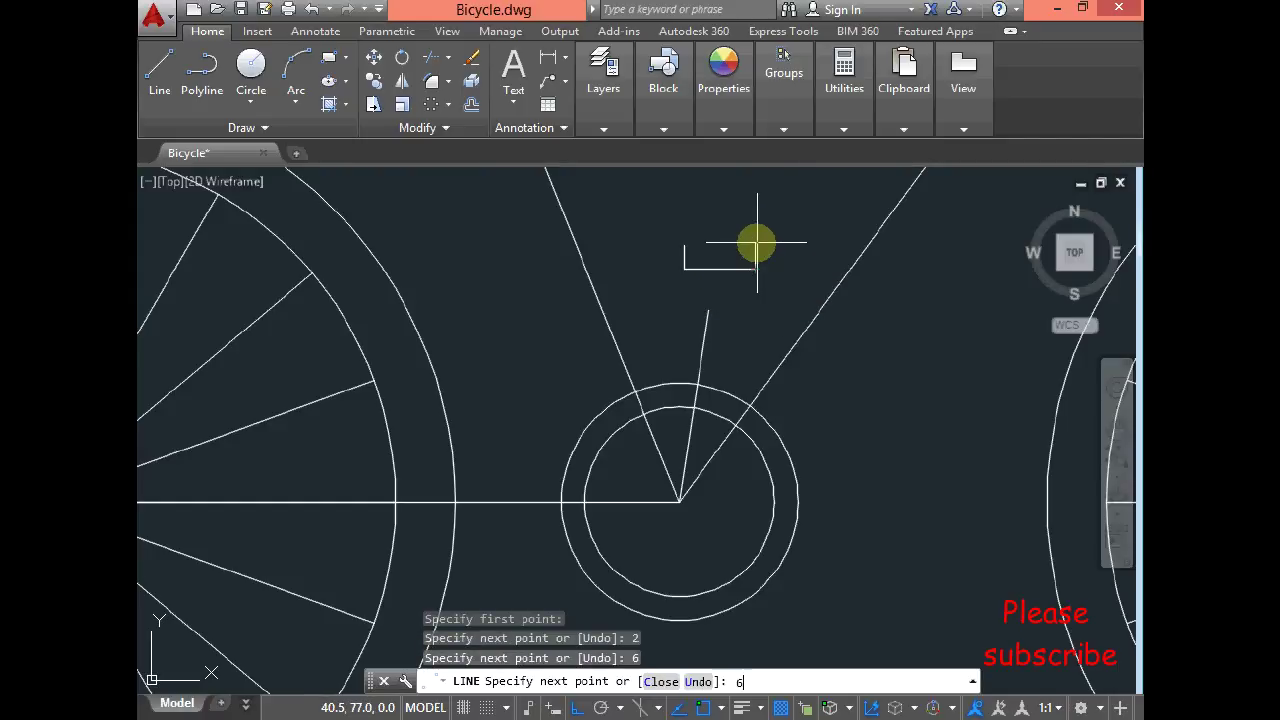
{"action": "key", "text": "Return"}
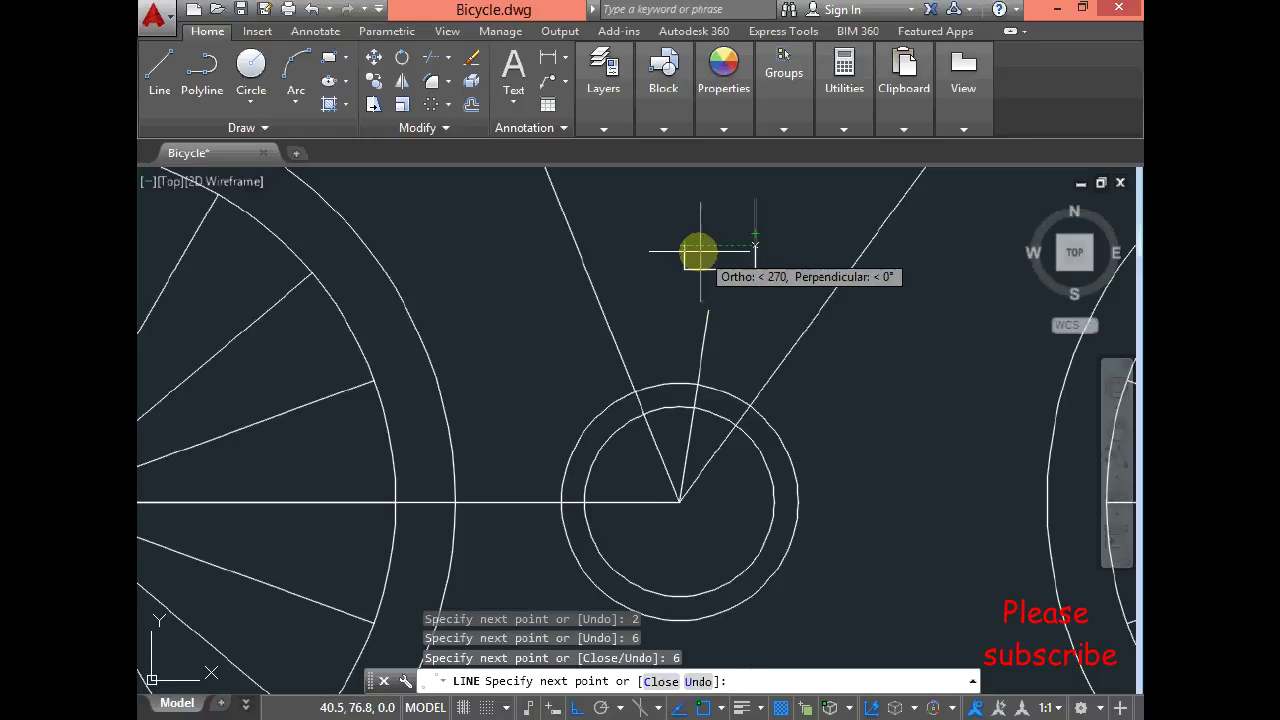
{"action": "left_click", "coordinate": [693, 261]}
{"action": "key", "text": "Escape"}
Step: Undo the misdrawn pedal outline
{"action": "left_click", "coordinate": [756, 233]}
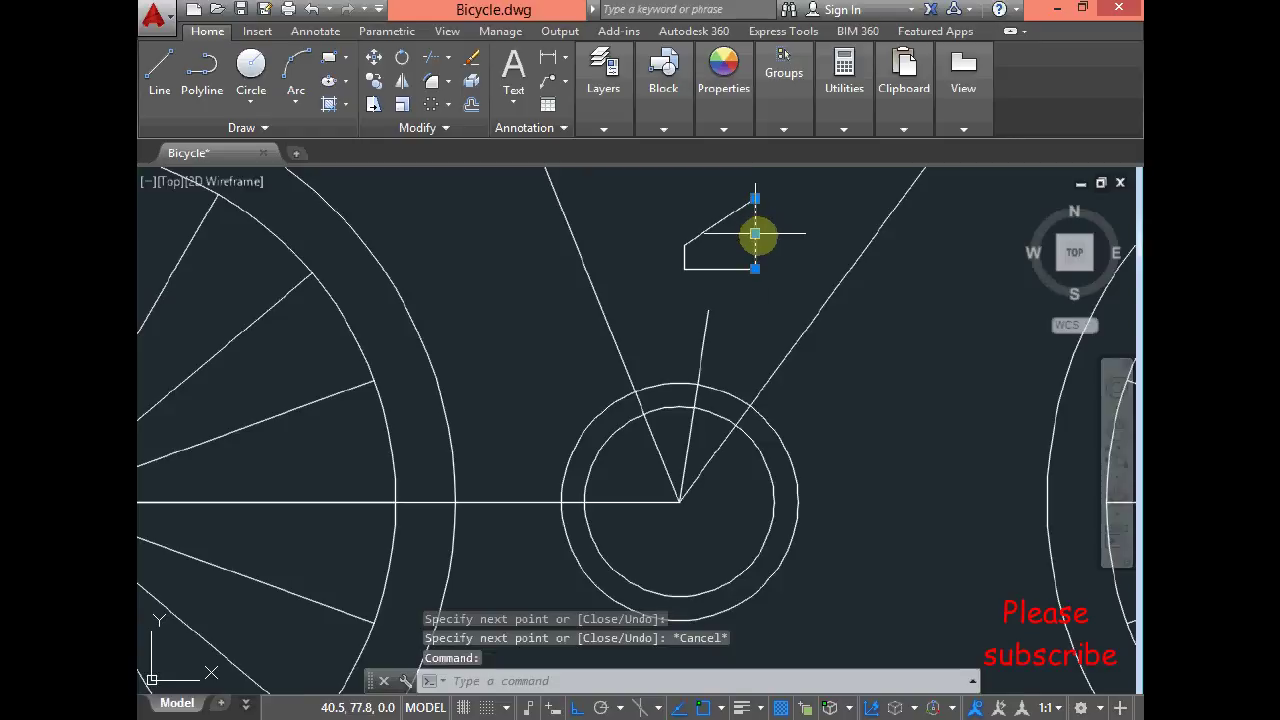
{"action": "key", "text": "ctrl+z"}
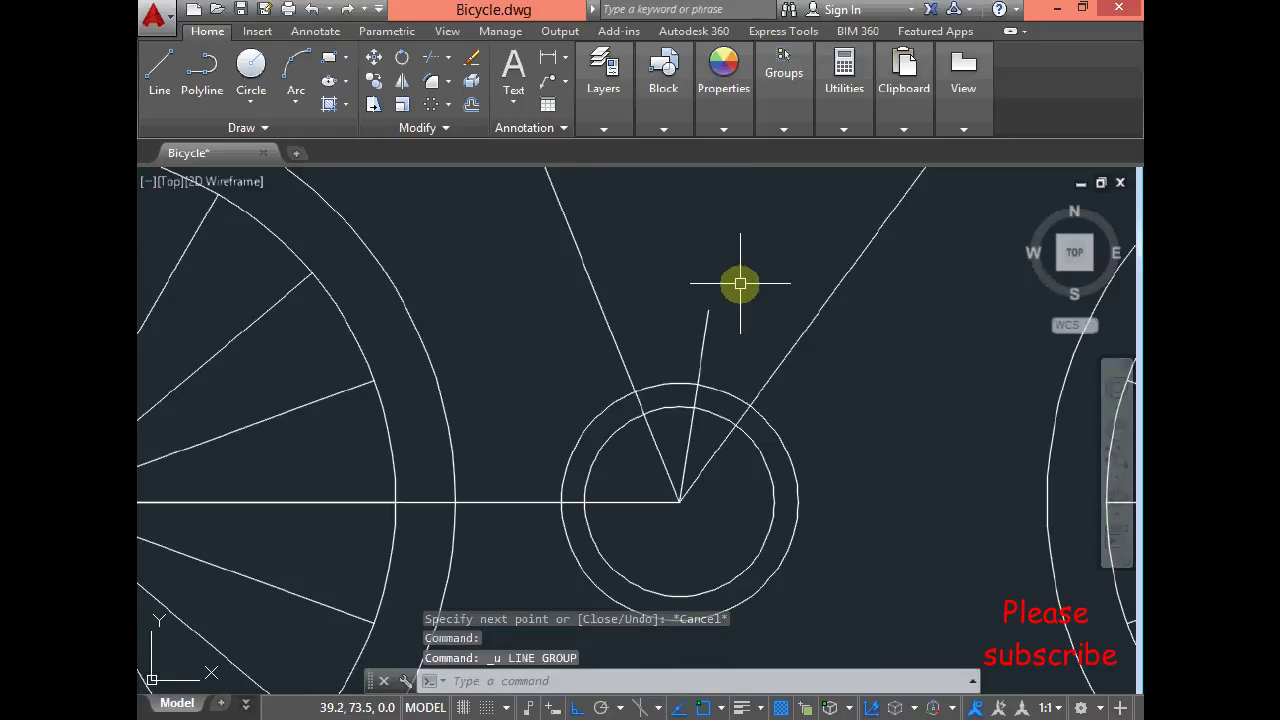
{"action": "key", "text": "Escape"}
{"action": "left_click", "coordinate": [157, 77]}
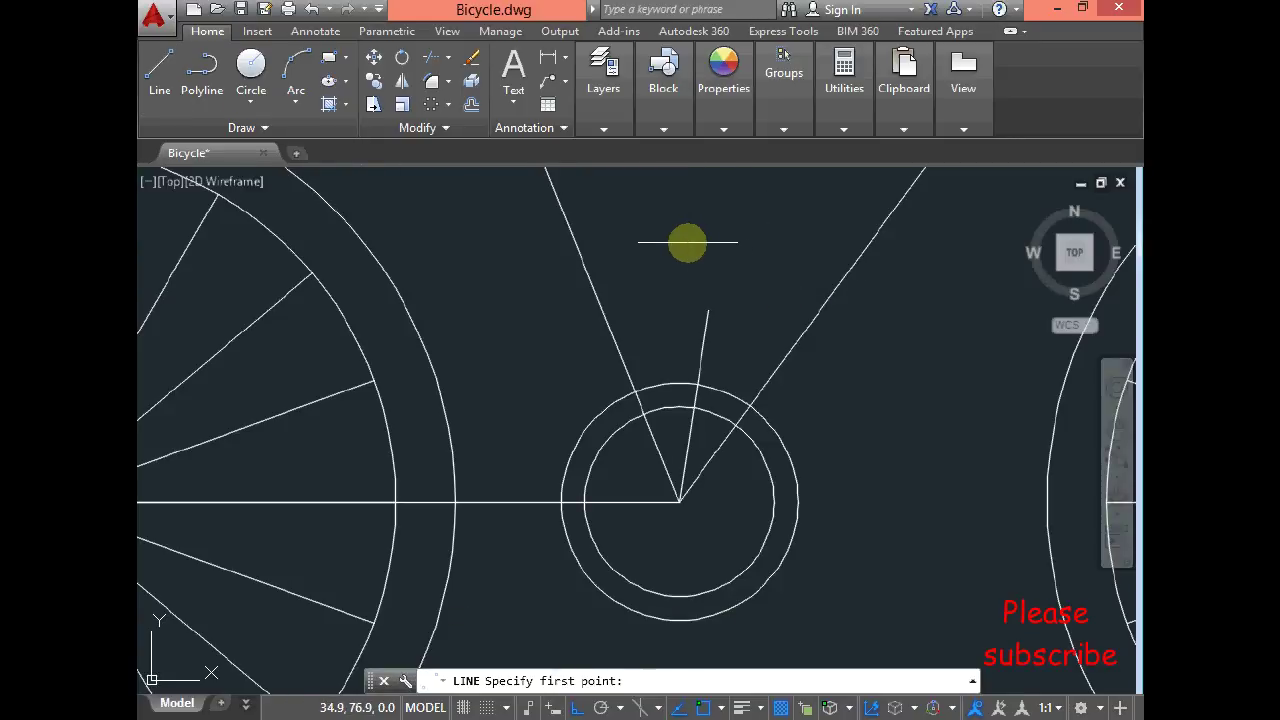
Step: Draw a 6 by 2 rectangle from lines and join its edges into one polyline
{"action": "left_click", "coordinate": [688, 242]}
{"action": "type", "text": "6"}
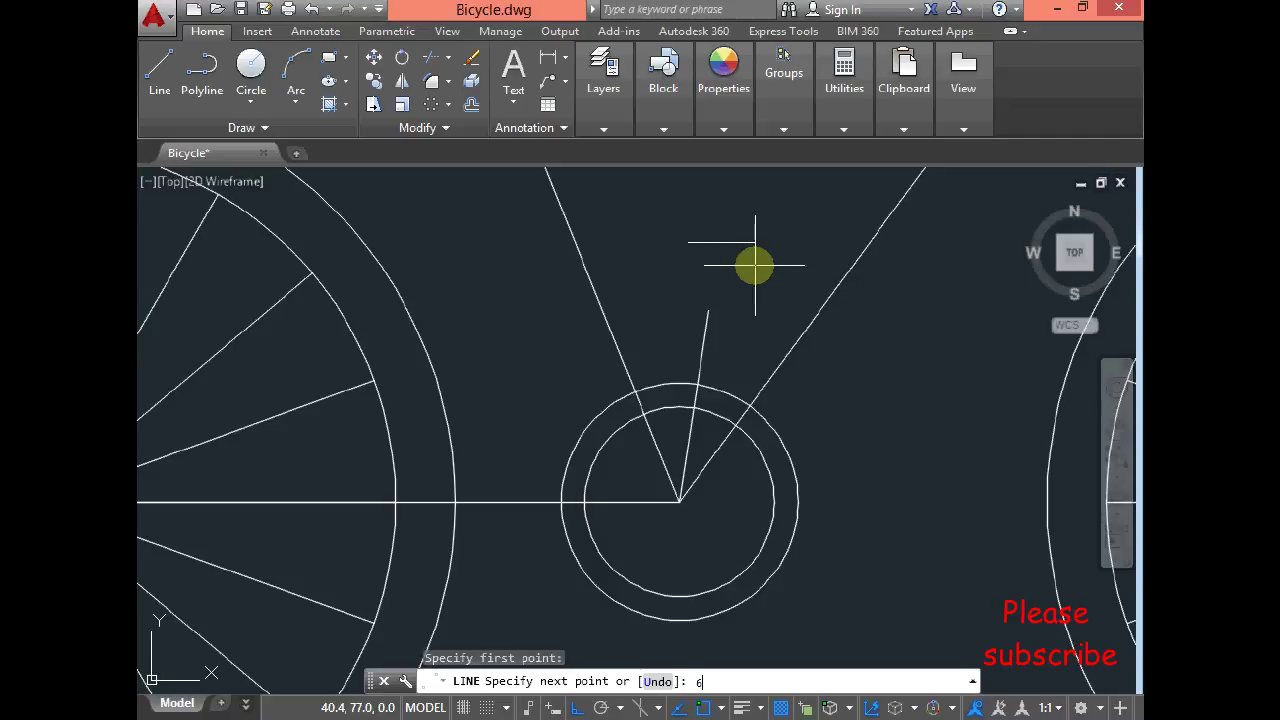
{"action": "key", "text": "Return"}
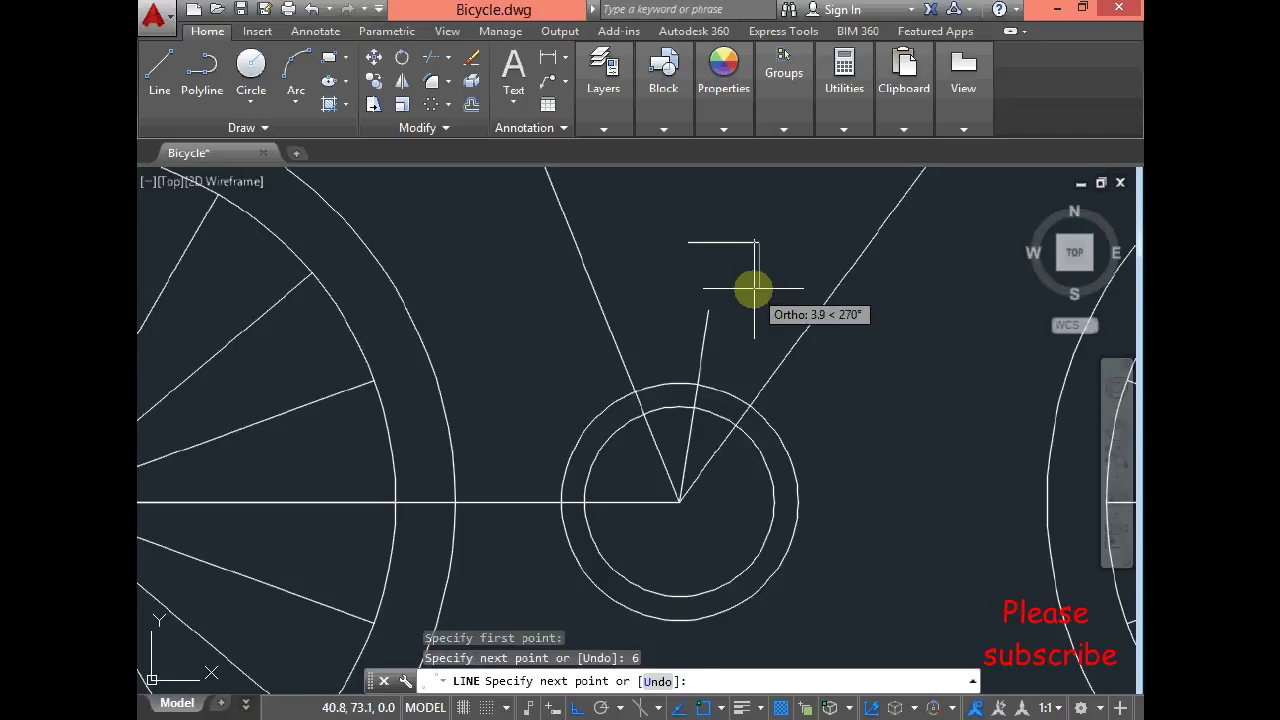
{"action": "type", "text": "2"}
{"action": "key", "text": "Return"}
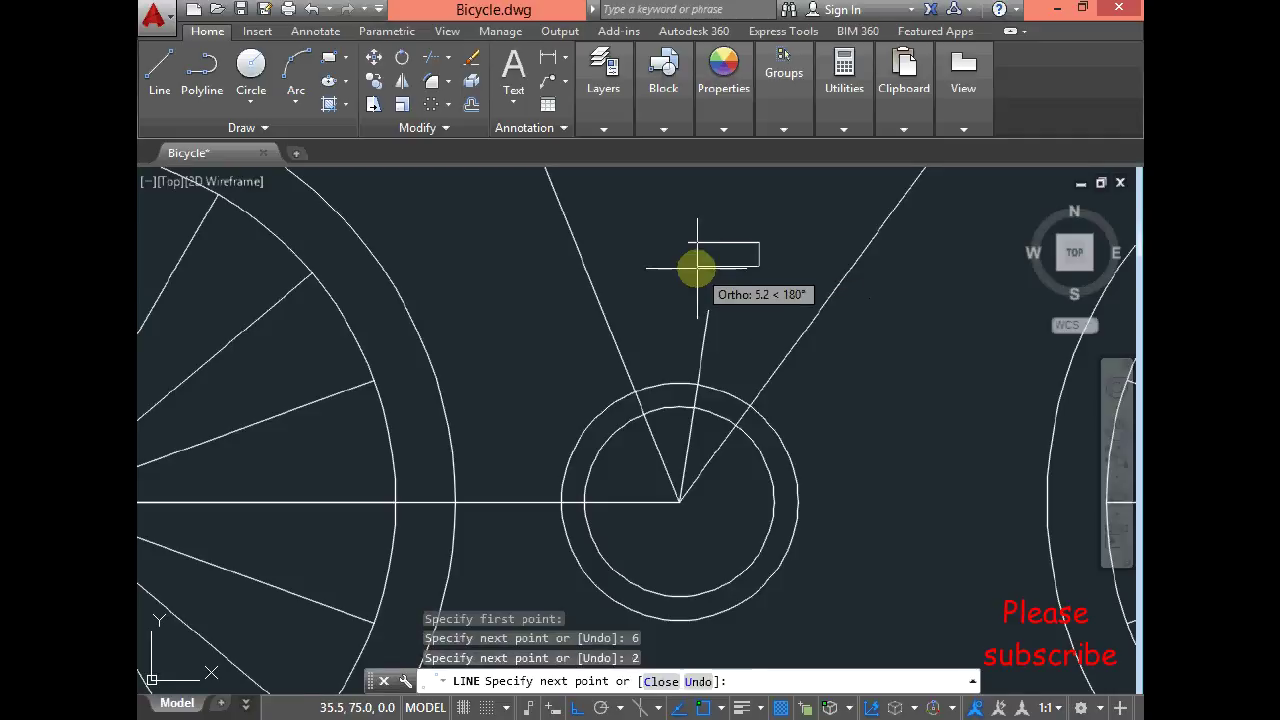
{"action": "type", "text": "6"}
{"action": "key", "text": "Return"}
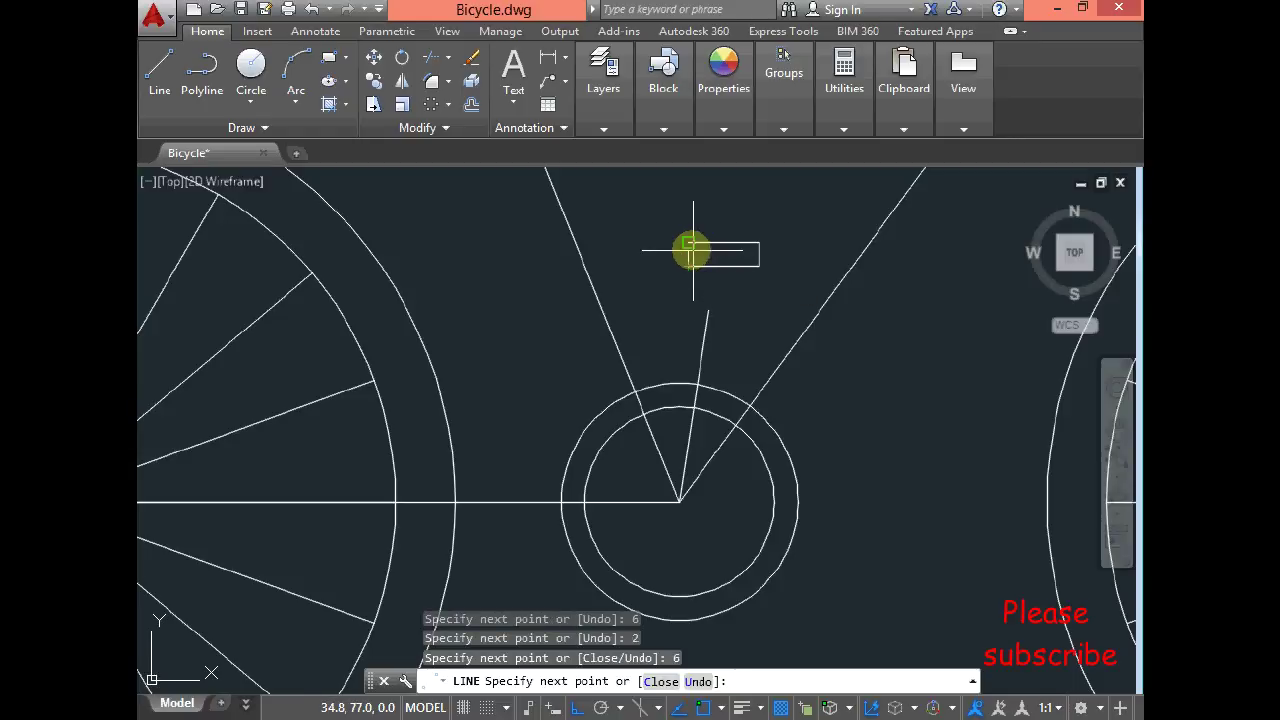
{"action": "key", "text": "Escape"}
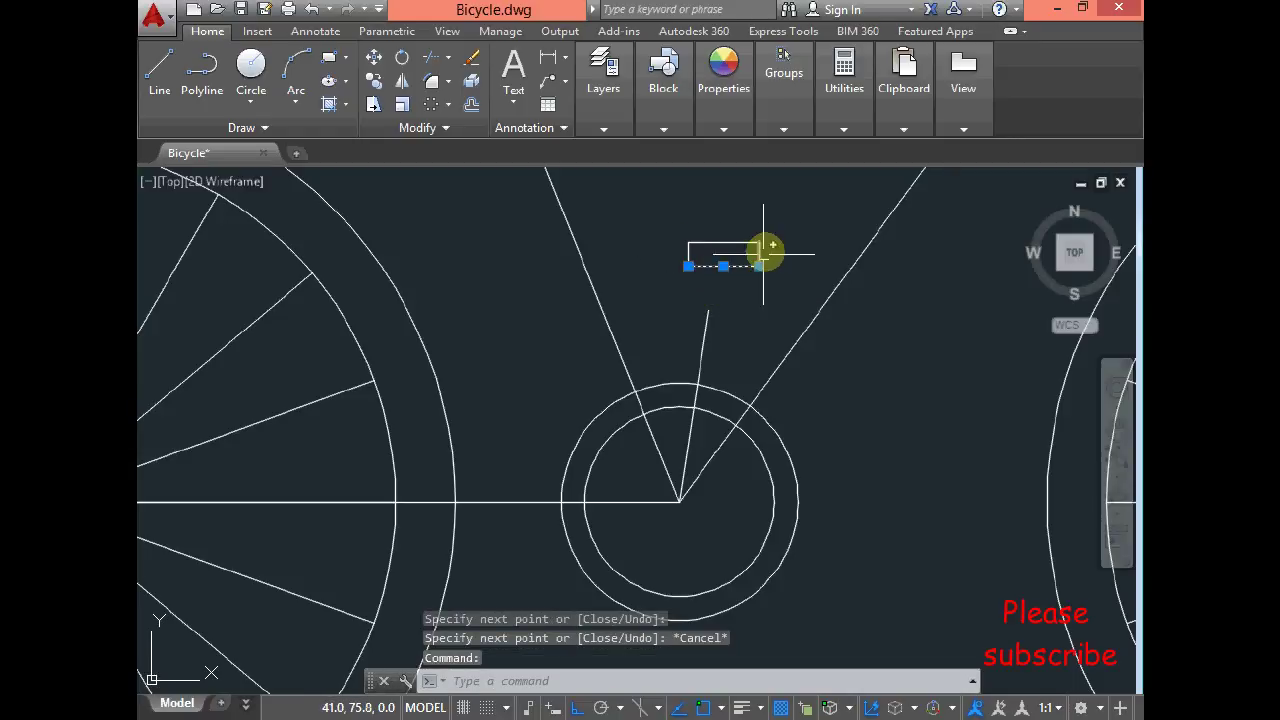
{"action": "left_click", "coordinate": [766, 233]}
{"action": "left_click", "coordinate": [645, 300]}
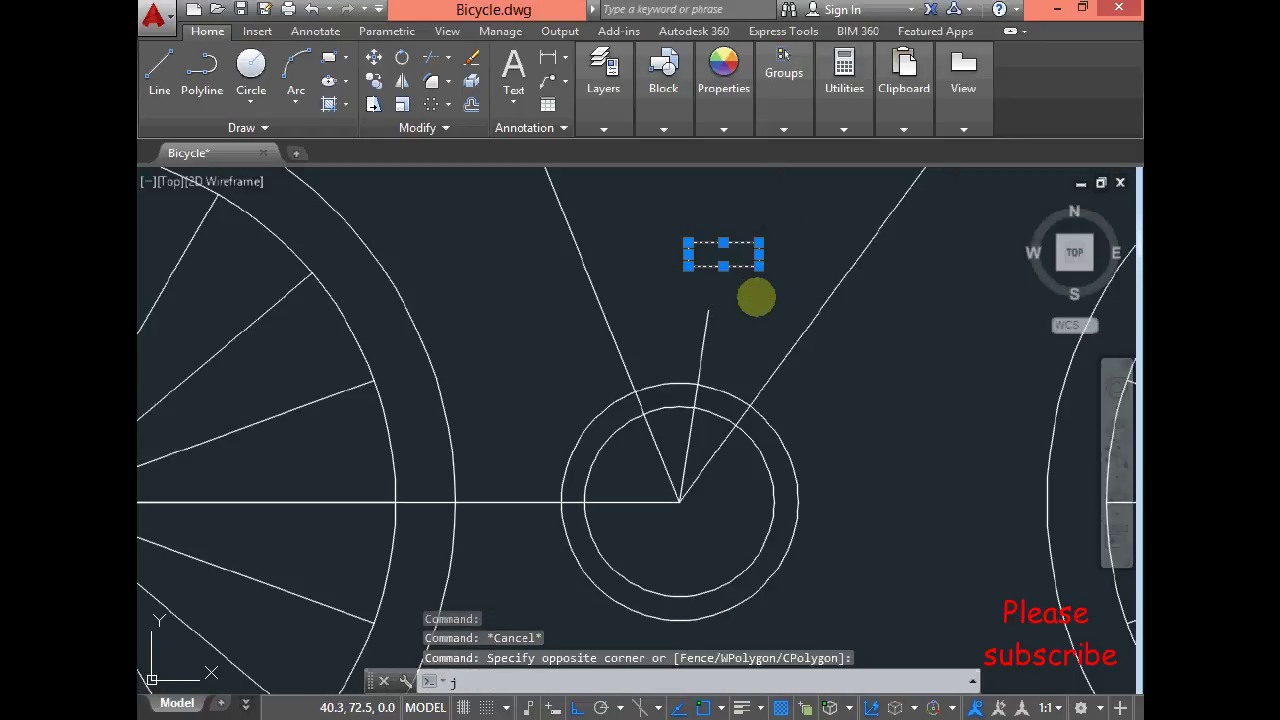
{"action": "key", "text": "Return"}
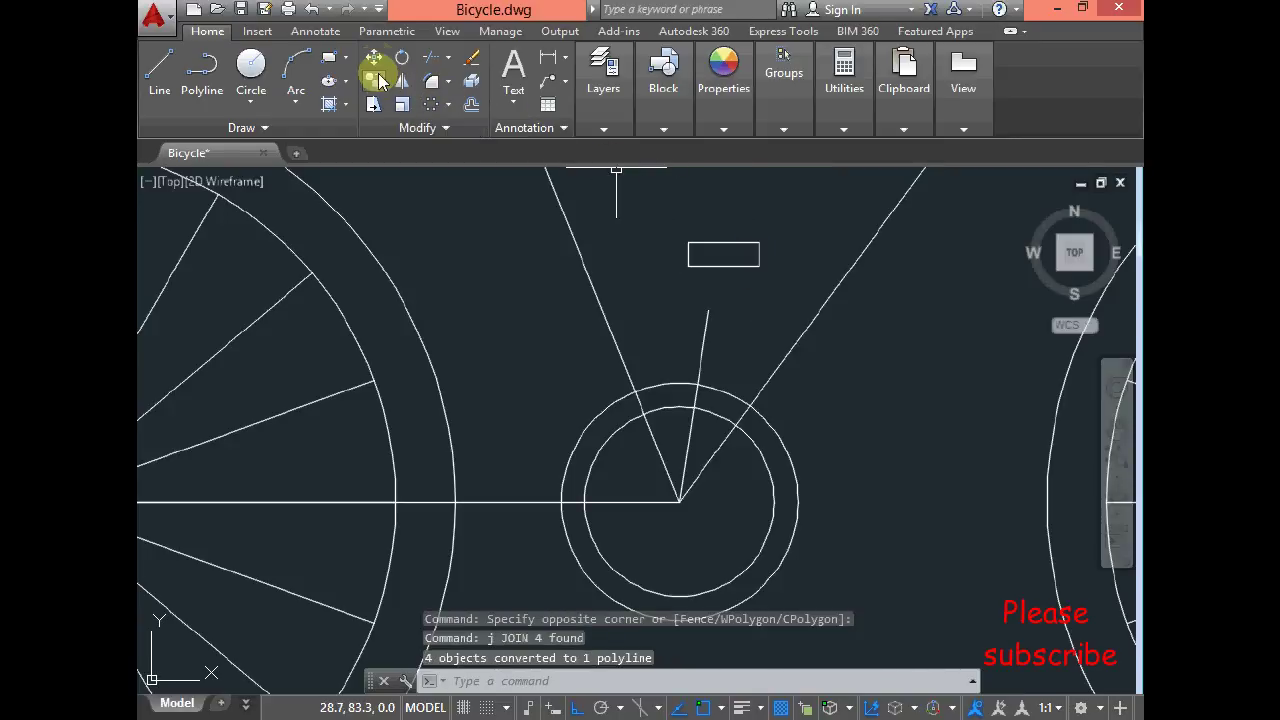
Step: Move the pedal rectangle onto the top end of the crank line
{"action": "left_click", "coordinate": [375, 66]}
{"action": "left_click", "coordinate": [730, 266]}
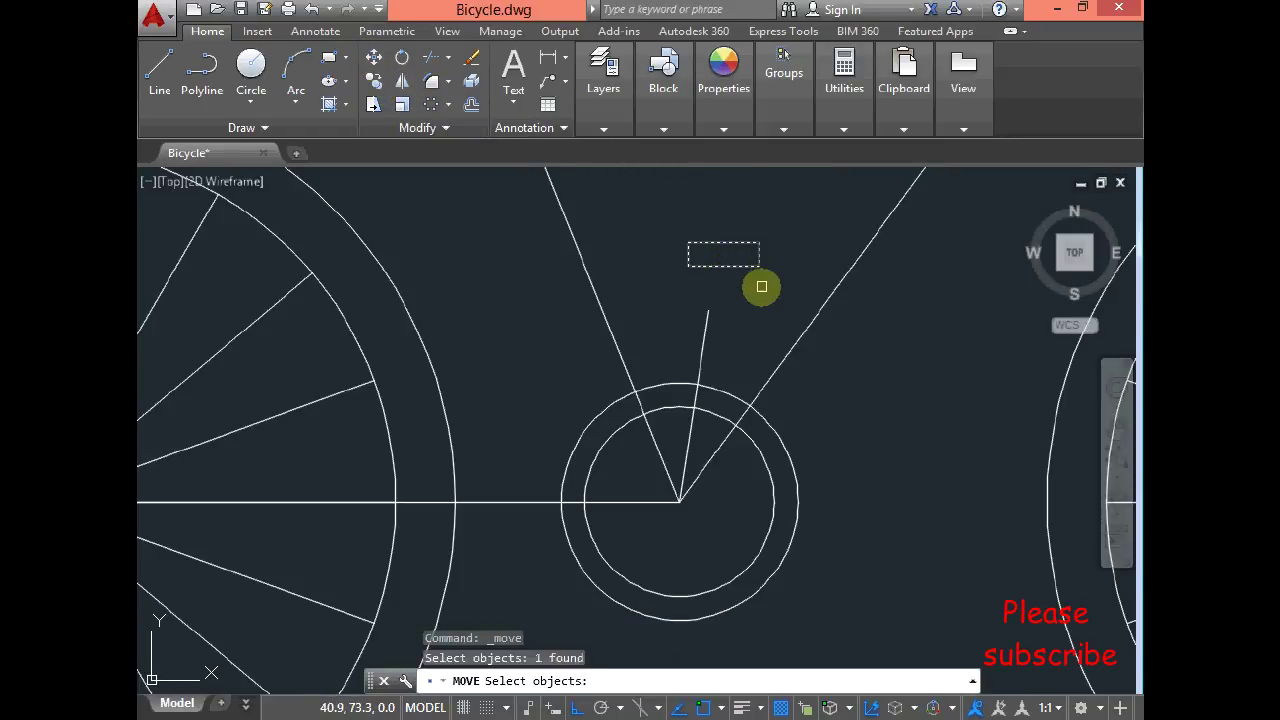
{"action": "key", "text": "Return"}
{"action": "left_click", "coordinate": [733, 267]}
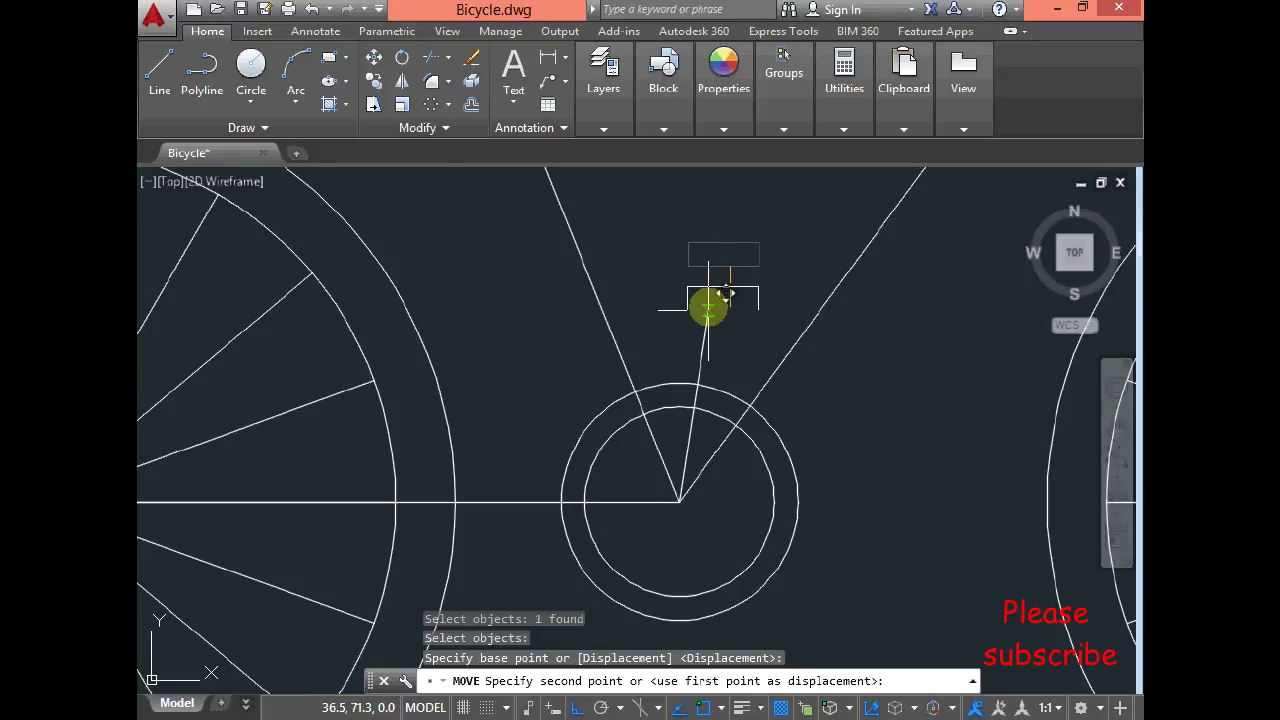
{"action": "left_click", "coordinate": [708, 308]}
{"action": "scroll", "coordinate": [737, 318], "scroll_direction": "down", "scroll_amount": 3}
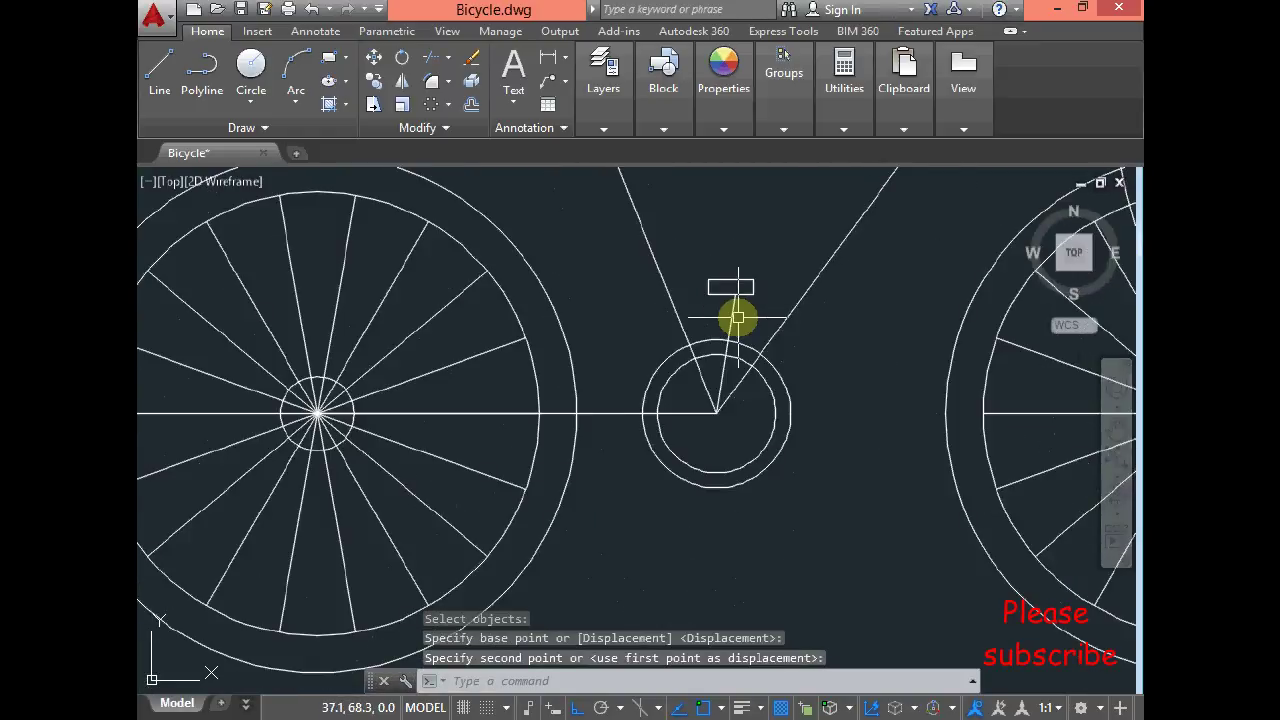
{"action": "key", "text": "Escape"}
{"action": "scroll", "coordinate": [736, 316], "scroll_direction": "up", "scroll_amount": 2}
{"action": "left_click", "coordinate": [732, 304]}
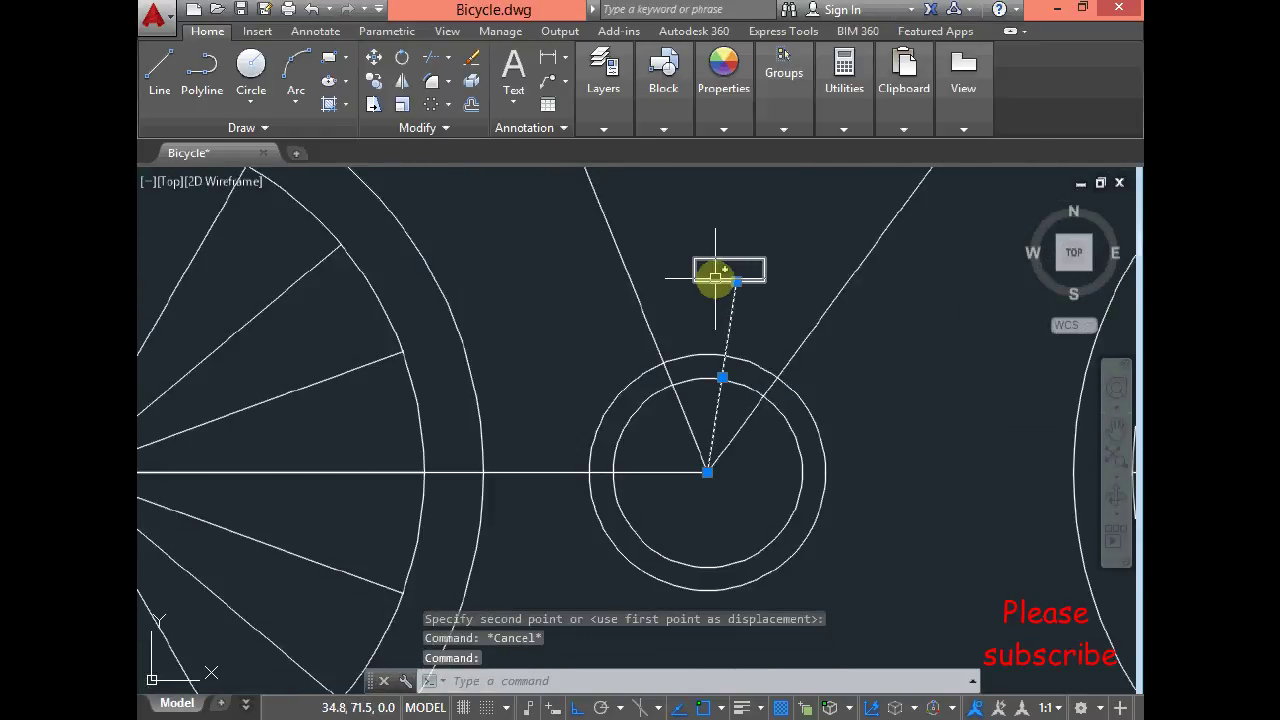
Step: Mirror the pedal and crank about a horizontal axis, then undo it because the originals were erased
{"action": "left_click", "coordinate": [715, 277]}
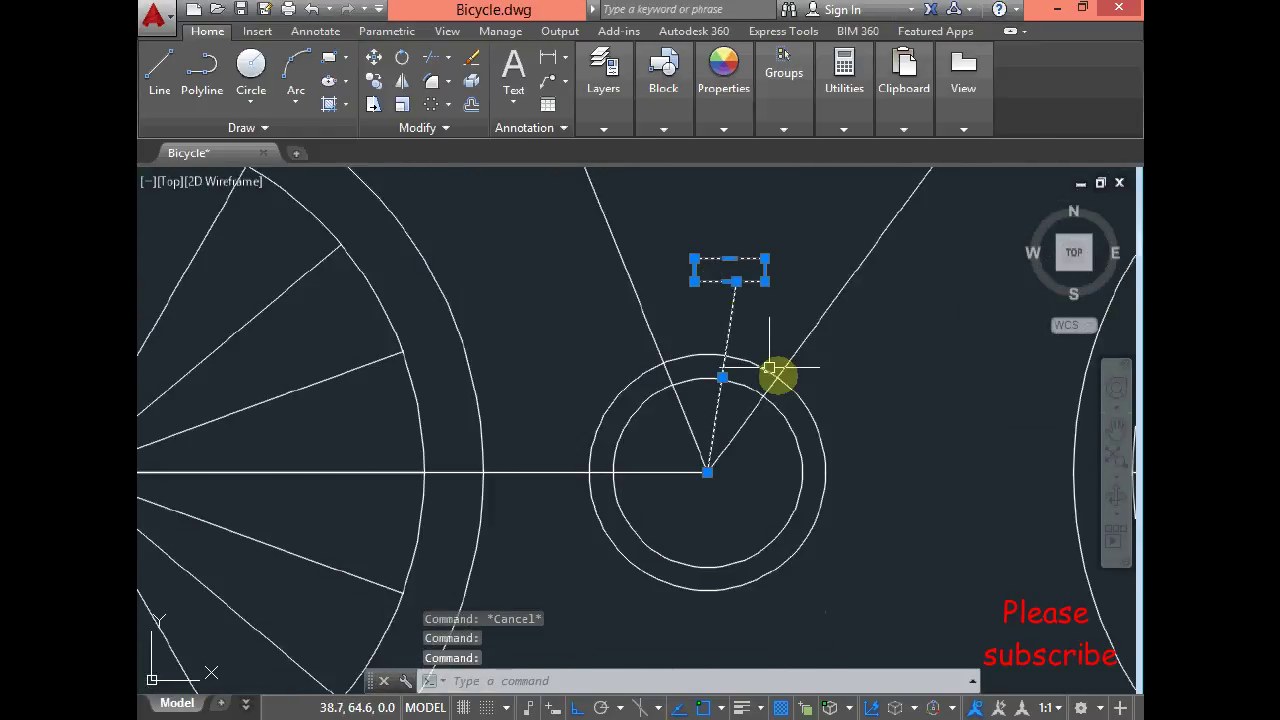
{"action": "left_click", "coordinate": [403, 84]}
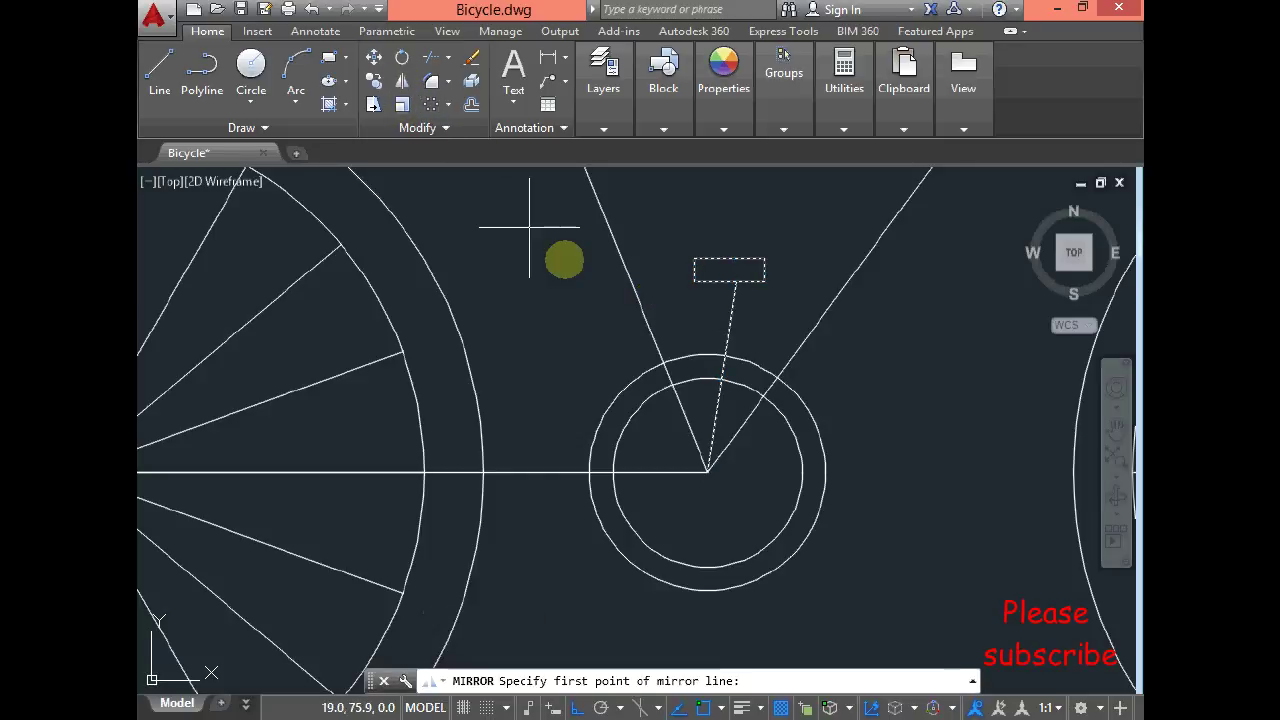
{"action": "left_click", "coordinate": [709, 462]}
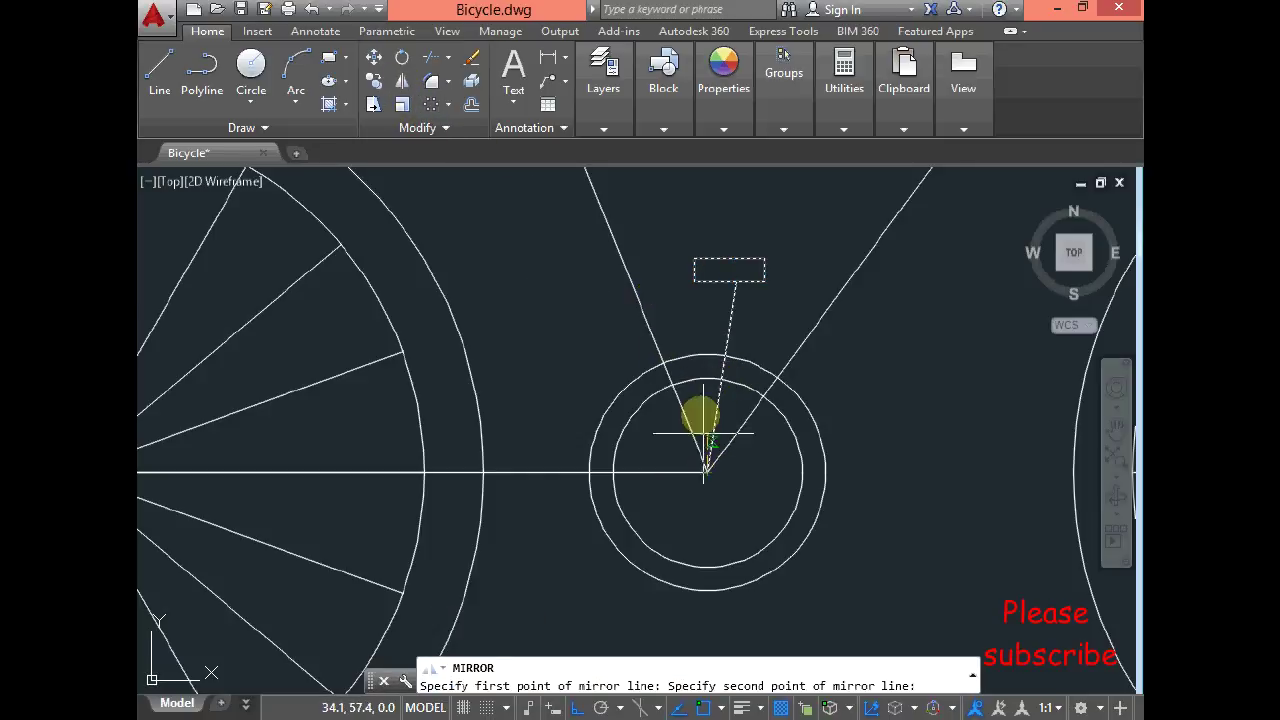
{"action": "left_click", "coordinate": [856, 373]}
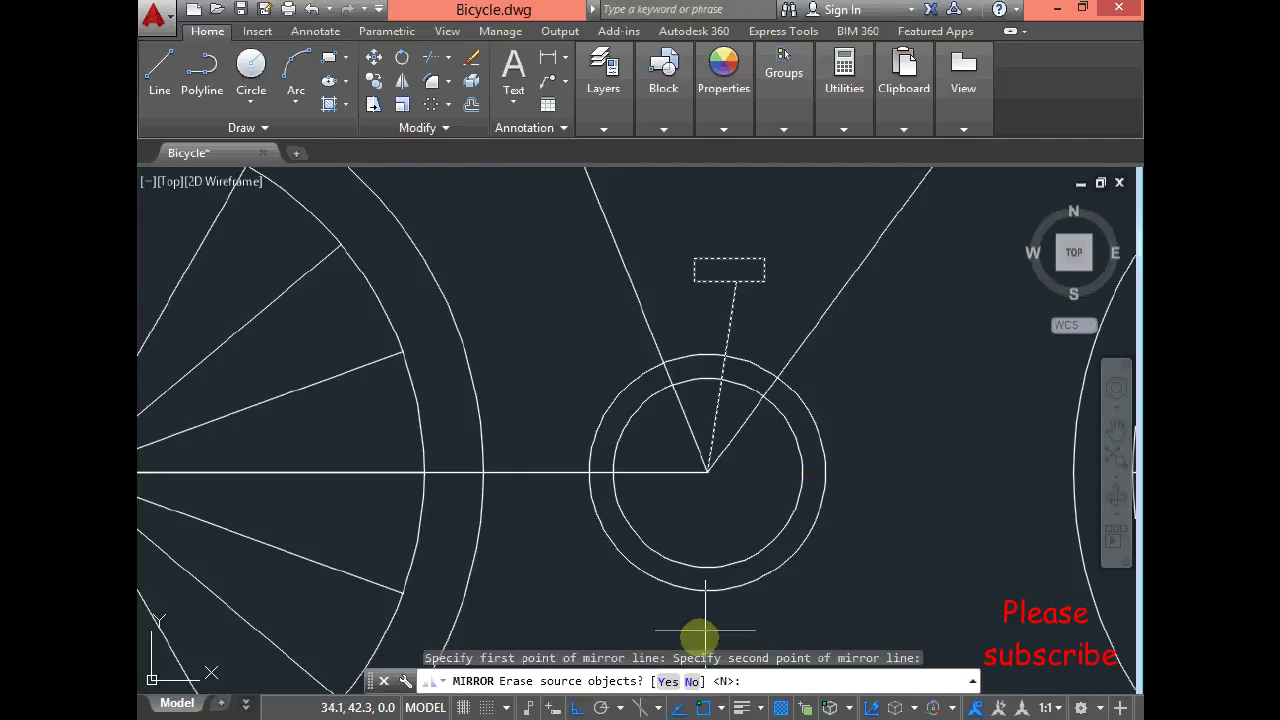
{"action": "left_click", "coordinate": [676, 682]}
{"action": "scroll", "coordinate": [737, 414], "scroll_direction": "down", "scroll_amount": 3}
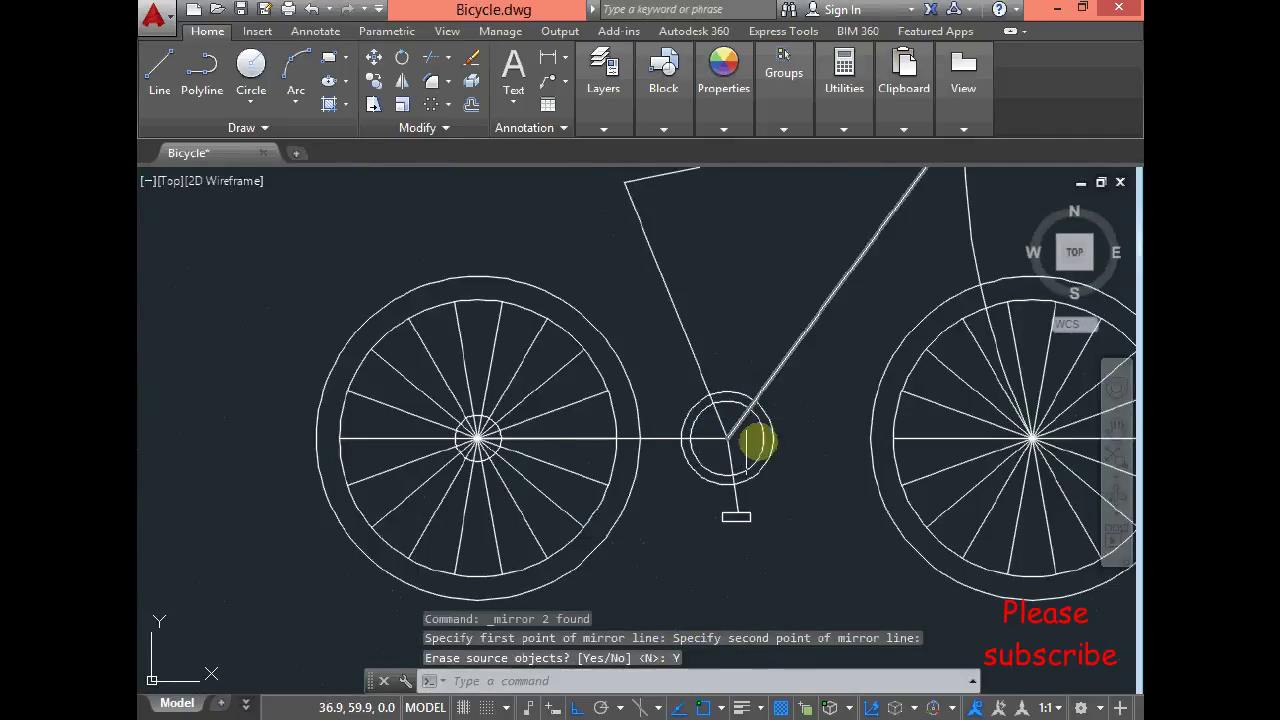
{"action": "scroll", "coordinate": [774, 463], "scroll_direction": "up", "scroll_amount": 1}
{"action": "key", "text": "Escape"}
{"action": "scroll", "coordinate": [777, 466], "scroll_direction": "up", "scroll_amount": 1}
{"action": "key", "text": "ctrl+z"}
{"action": "key", "text": "ctrl+z"}
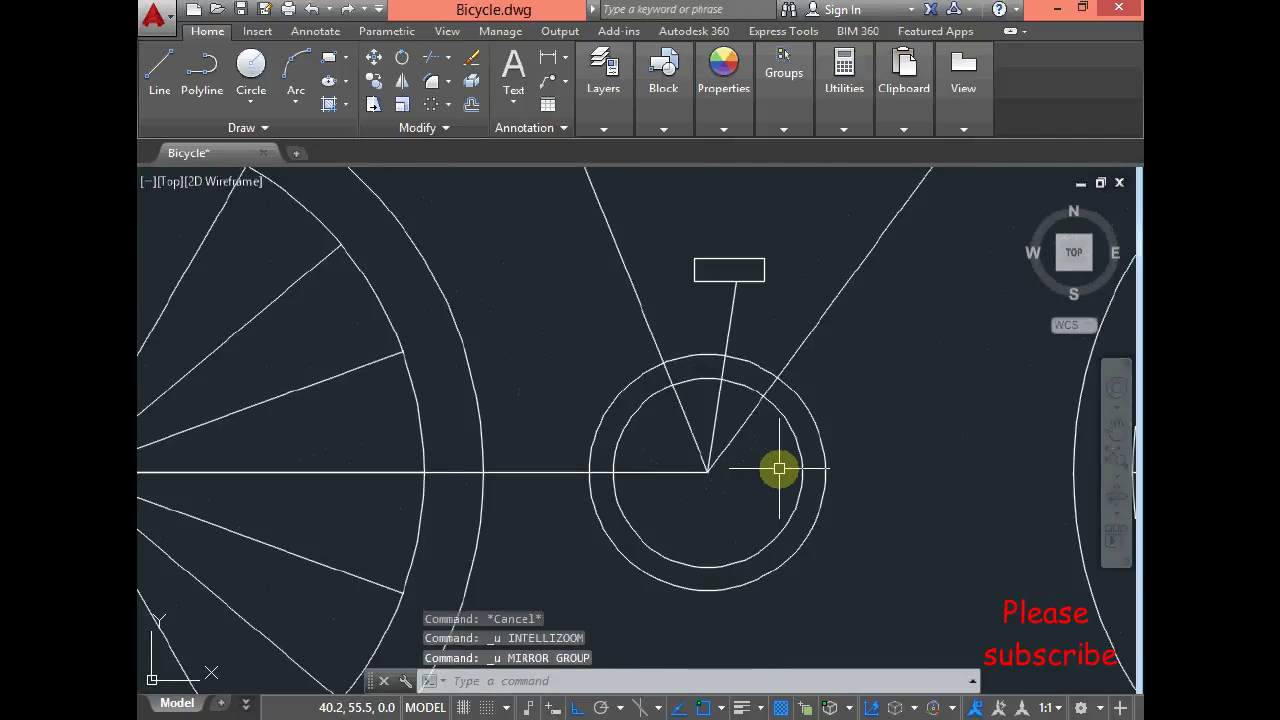
Step: Mirror the pedal and crank across a horizontal line through the crank centre, keeping the originals
{"action": "left_click", "coordinate": [768, 229]}
{"action": "left_click", "coordinate": [668, 290]}
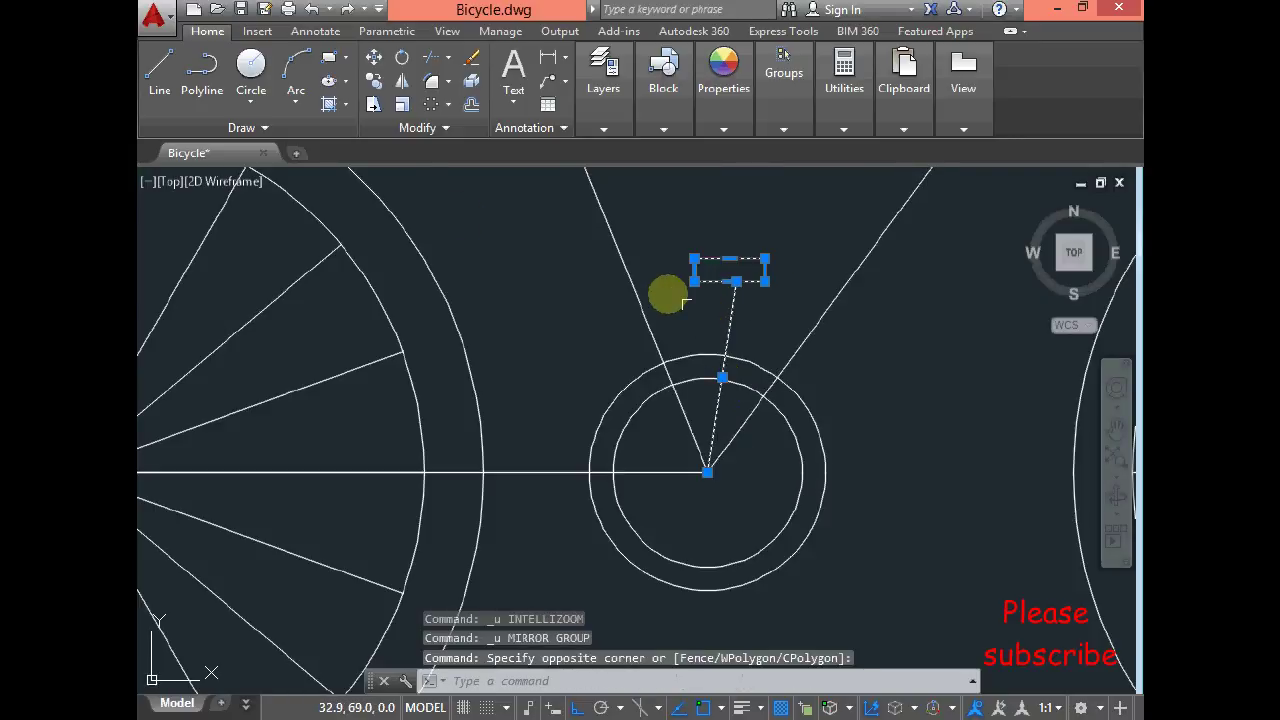
{"action": "left_click", "coordinate": [402, 83]}
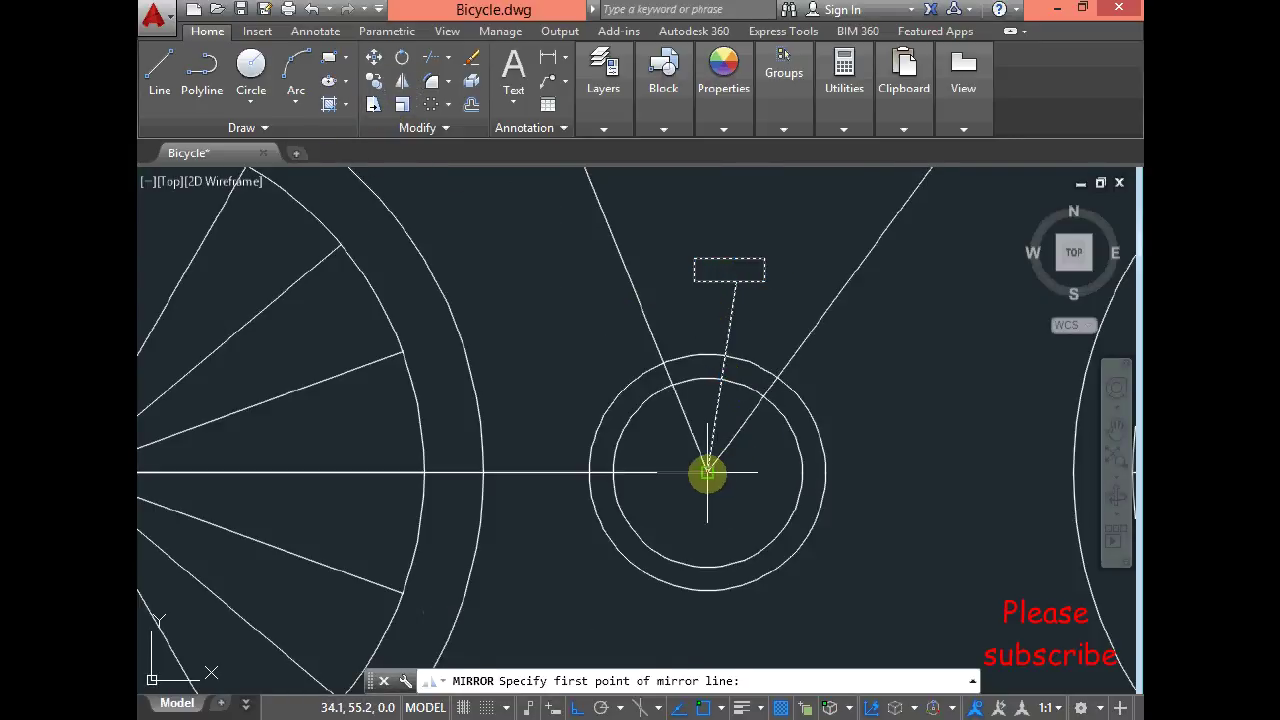
{"action": "left_click", "coordinate": [707, 472]}
{"action": "left_click", "coordinate": [864, 473]}
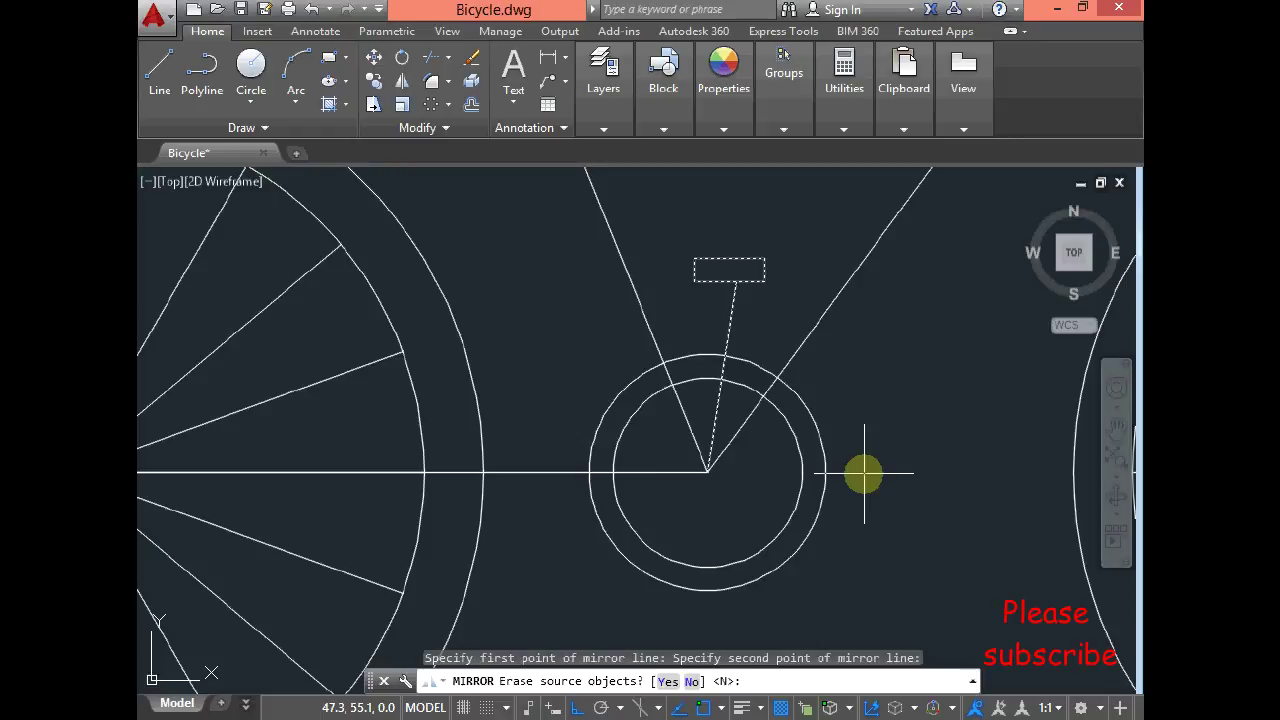
{"action": "key", "text": "Return"}
{"action": "scroll", "coordinate": [771, 400], "scroll_direction": "down", "scroll_amount": 3}
{"action": "scroll", "coordinate": [829, 428], "scroll_direction": "up", "scroll_amount": 2}
{"action": "scroll", "coordinate": [689, 427], "scroll_direction": "down", "scroll_amount": 3}
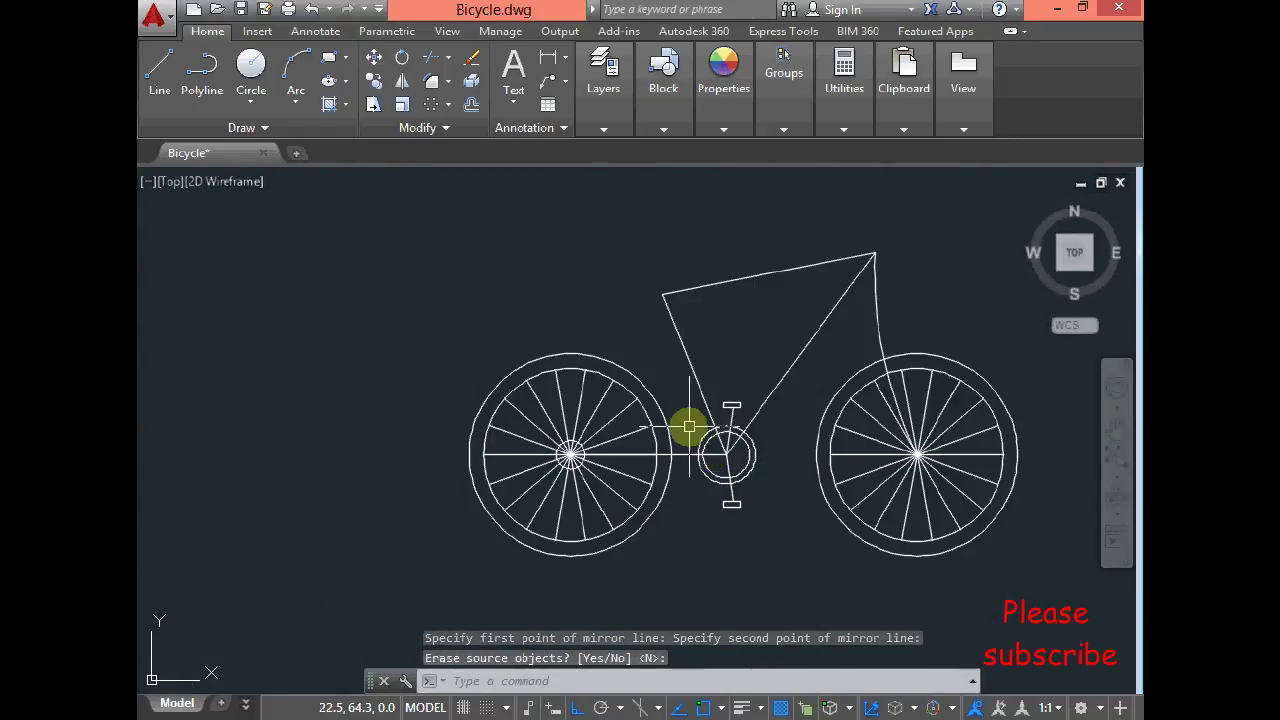
{"action": "scroll", "coordinate": [689, 427], "scroll_direction": "up", "scroll_amount": 2}
Step: Draw the upper chain line from the rear hub to the top of the chainring
{"action": "key", "text": "Escape"}
{"action": "left_click", "coordinate": [160, 68]}
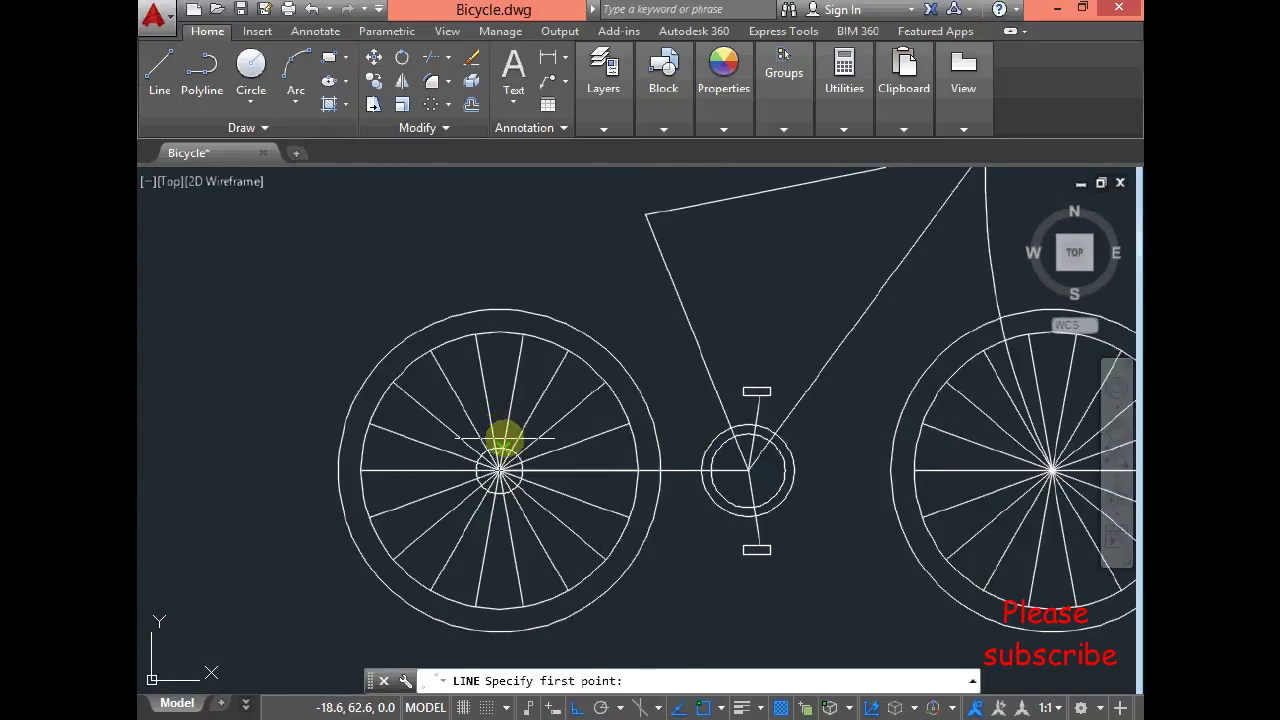
{"action": "scroll", "coordinate": [505, 438], "scroll_direction": "up", "scroll_amount": 2}
{"action": "left_click", "coordinate": [494, 456]}
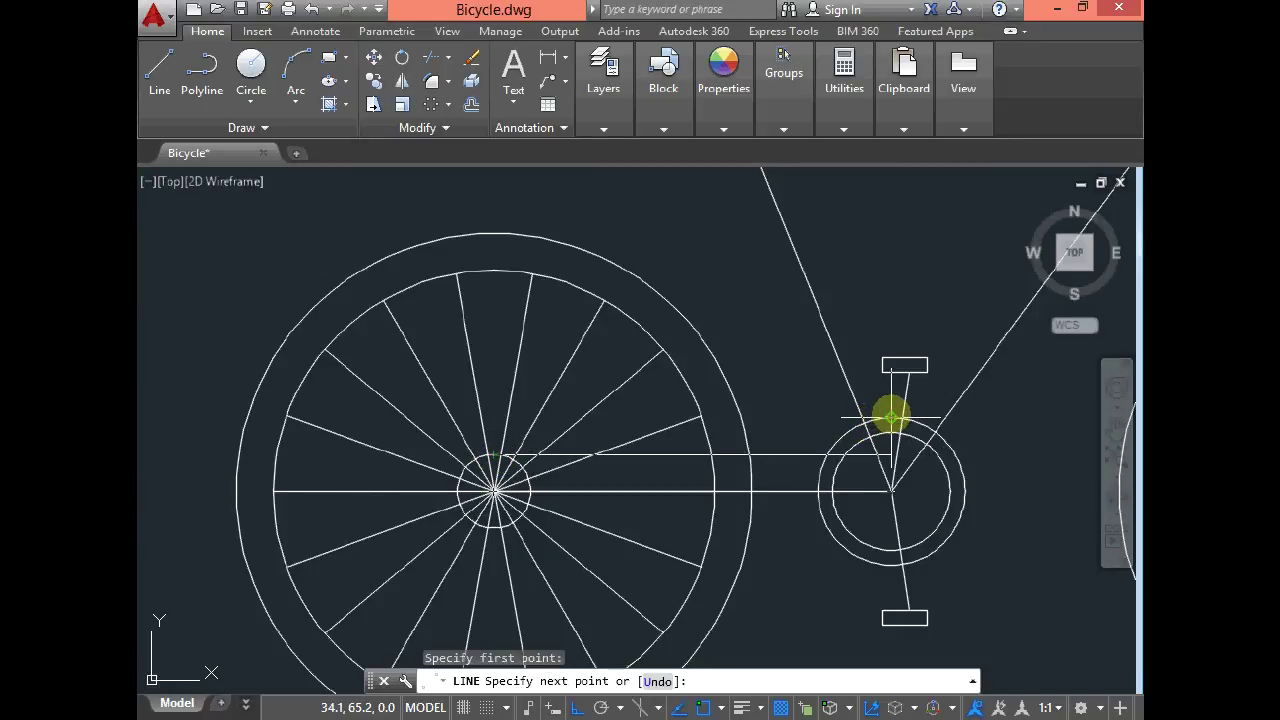
{"action": "scroll", "coordinate": [891, 418], "scroll_direction": "up", "scroll_amount": 1}
{"action": "left_click", "coordinate": [894, 414]}
{"action": "scroll", "coordinate": [734, 386], "scroll_direction": "down", "scroll_amount": 1}
{"action": "key", "text": "Return"}
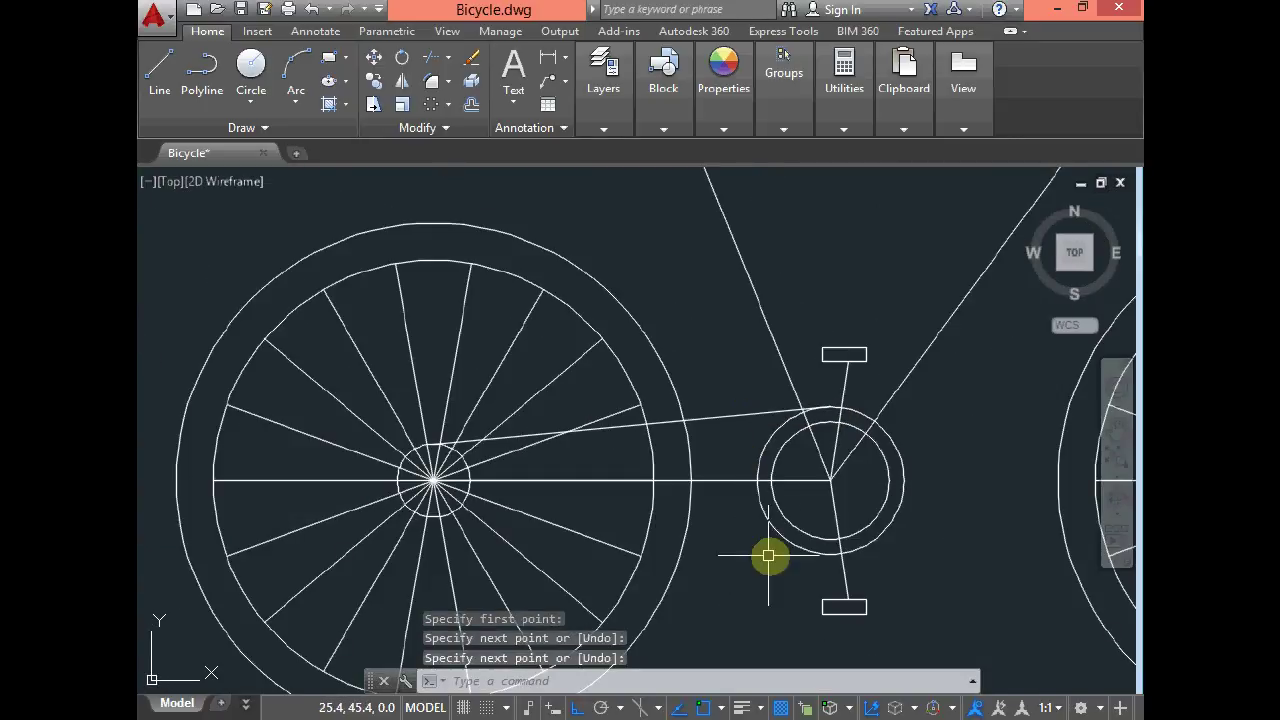
Step: Draw the lower chain line from the rear hub to the bottom of the chainring
{"action": "key", "text": "Return"}
{"action": "left_click", "coordinate": [433, 518]}
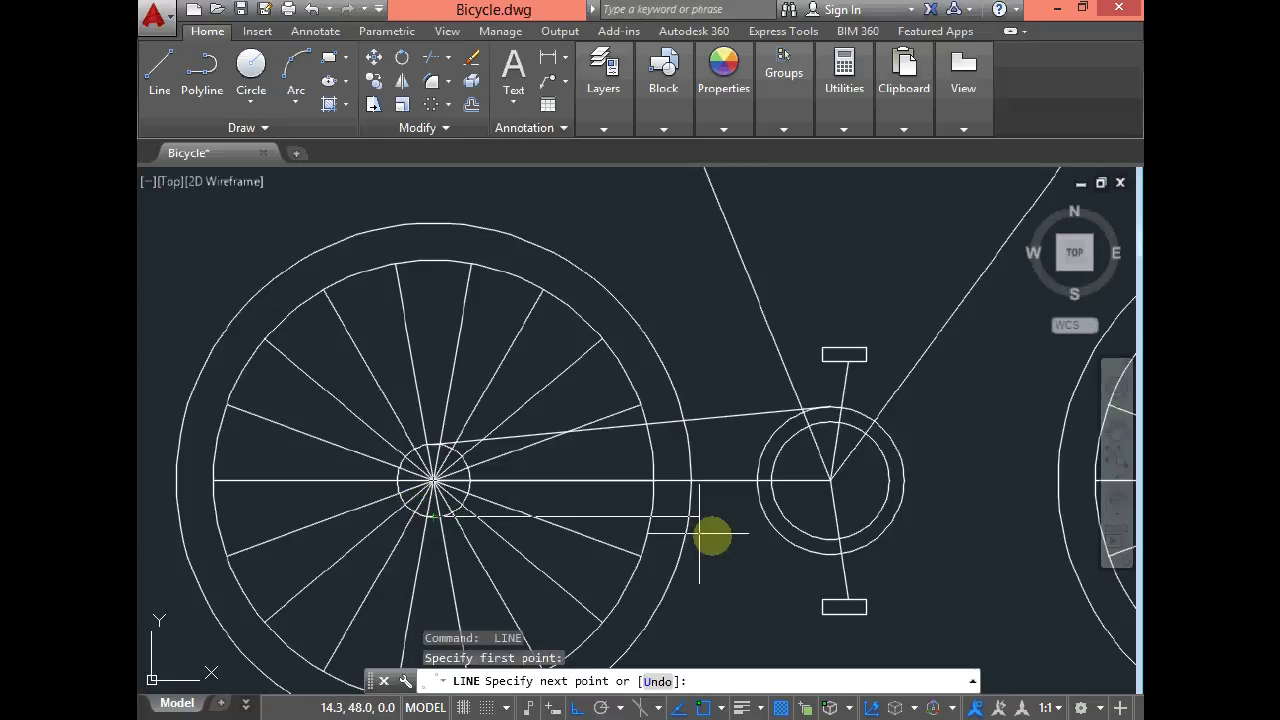
{"action": "left_click", "coordinate": [830, 553]}
{"action": "key", "text": "Escape"}
{"action": "scroll", "coordinate": [617, 465], "scroll_direction": "down", "scroll_amount": 4}
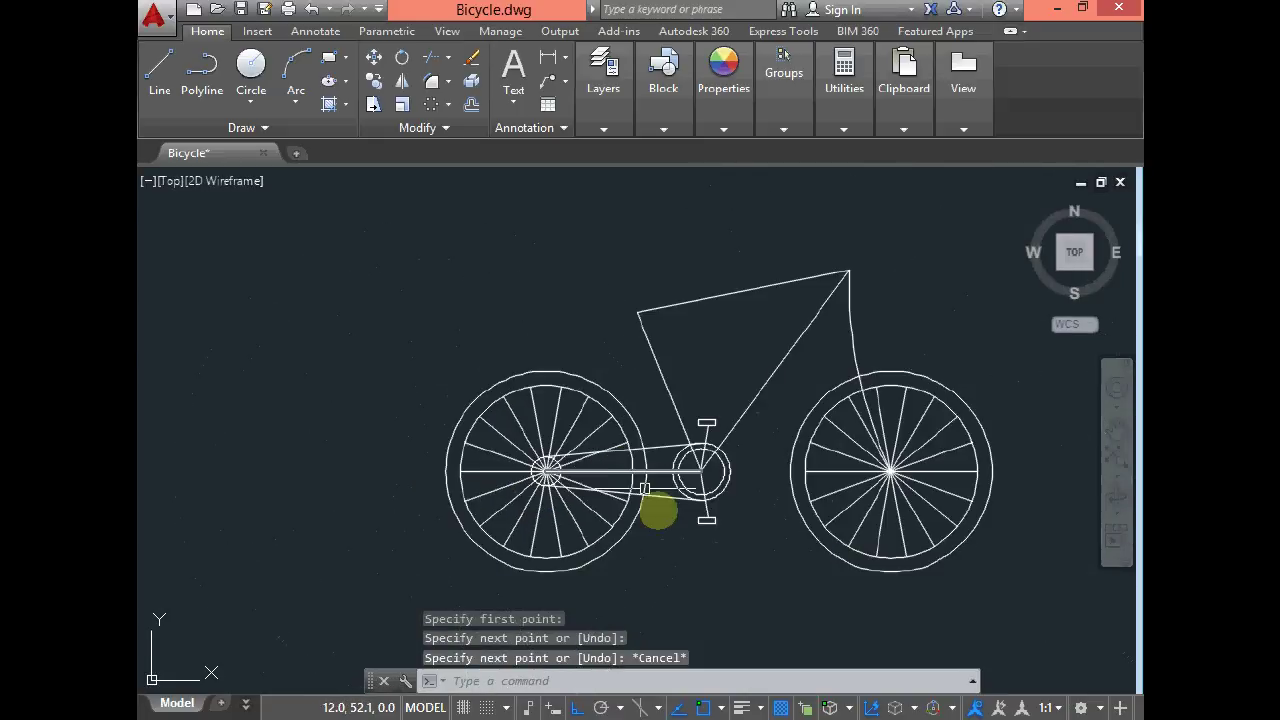
{"action": "scroll", "coordinate": [626, 506], "scroll_direction": "up", "scroll_amount": 2}
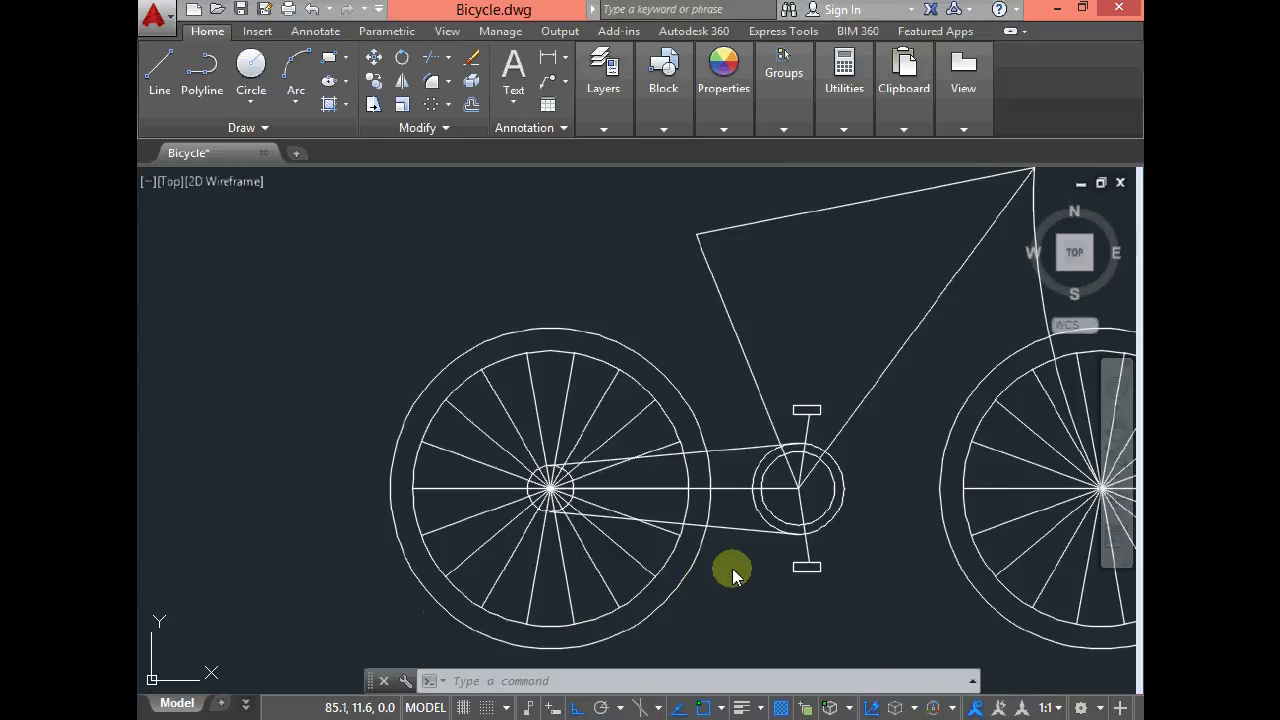
Step: Draw a seat stay from the frame's top-left corner down to the rear hub
{"action": "left_click", "coordinate": [703, 237]}
{"action": "key", "text": "Escape"}
{"action": "left_click", "coordinate": [160, 68]}
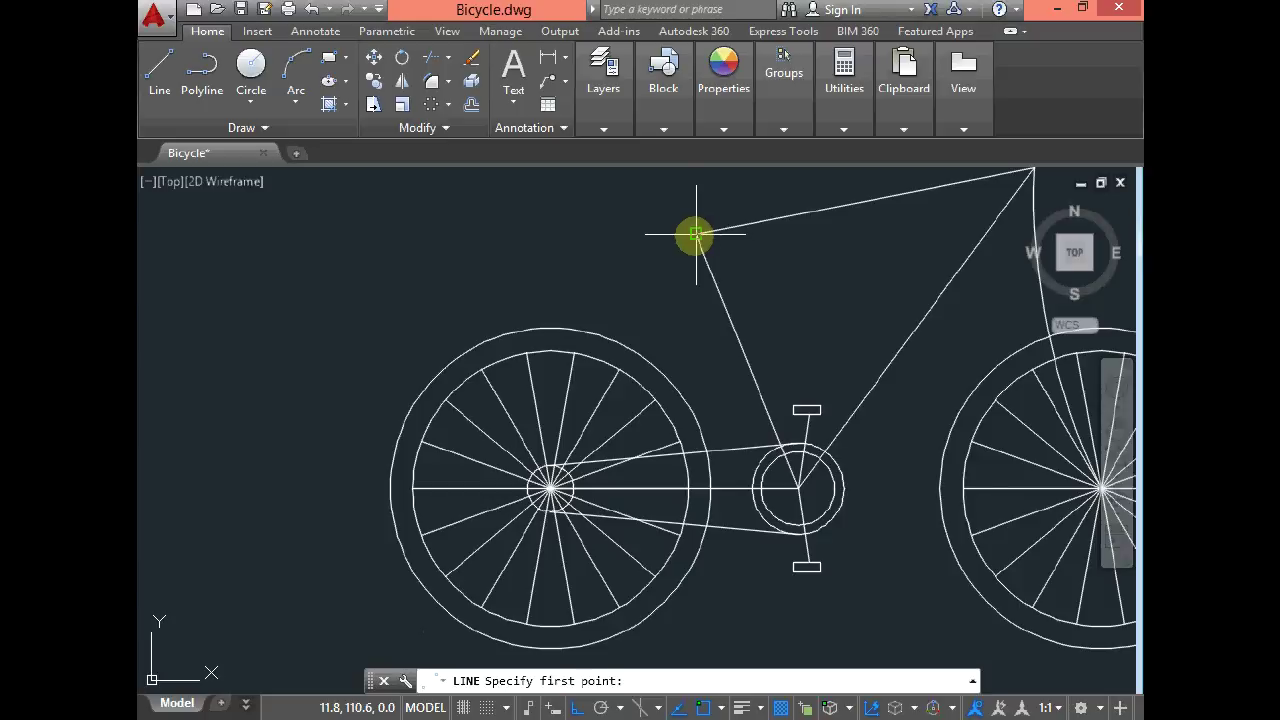
{"action": "left_click", "coordinate": [696, 234]}
{"action": "scroll", "coordinate": [545, 482], "scroll_direction": "up", "scroll_amount": 5}
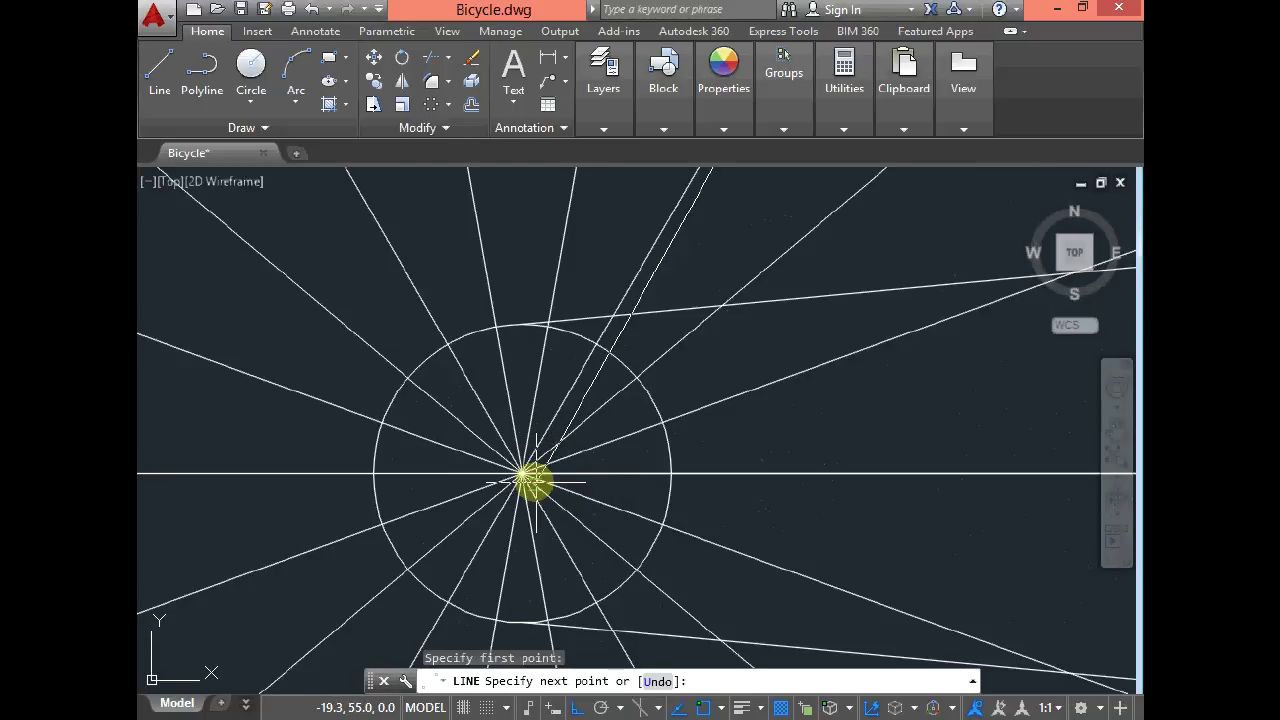
{"action": "left_click", "coordinate": [523, 473]}
{"action": "scroll", "coordinate": [489, 515], "scroll_direction": "down", "scroll_amount": 3}
{"action": "key", "text": "Escape"}
{"action": "scroll", "coordinate": [489, 515], "scroll_direction": "down", "scroll_amount": 2}
{"action": "scroll", "coordinate": [646, 571], "scroll_direction": "down", "scroll_amount": 3}
{"action": "scroll", "coordinate": [646, 571], "scroll_direction": "up", "scroll_amount": 2}
{"action": "scroll", "coordinate": [685, 462], "scroll_direction": "up", "scroll_amount": 2}
Step: Draw the handlebar stem: 10 units up from the head-tube top, then 10 units left
{"action": "key", "text": "Return"}
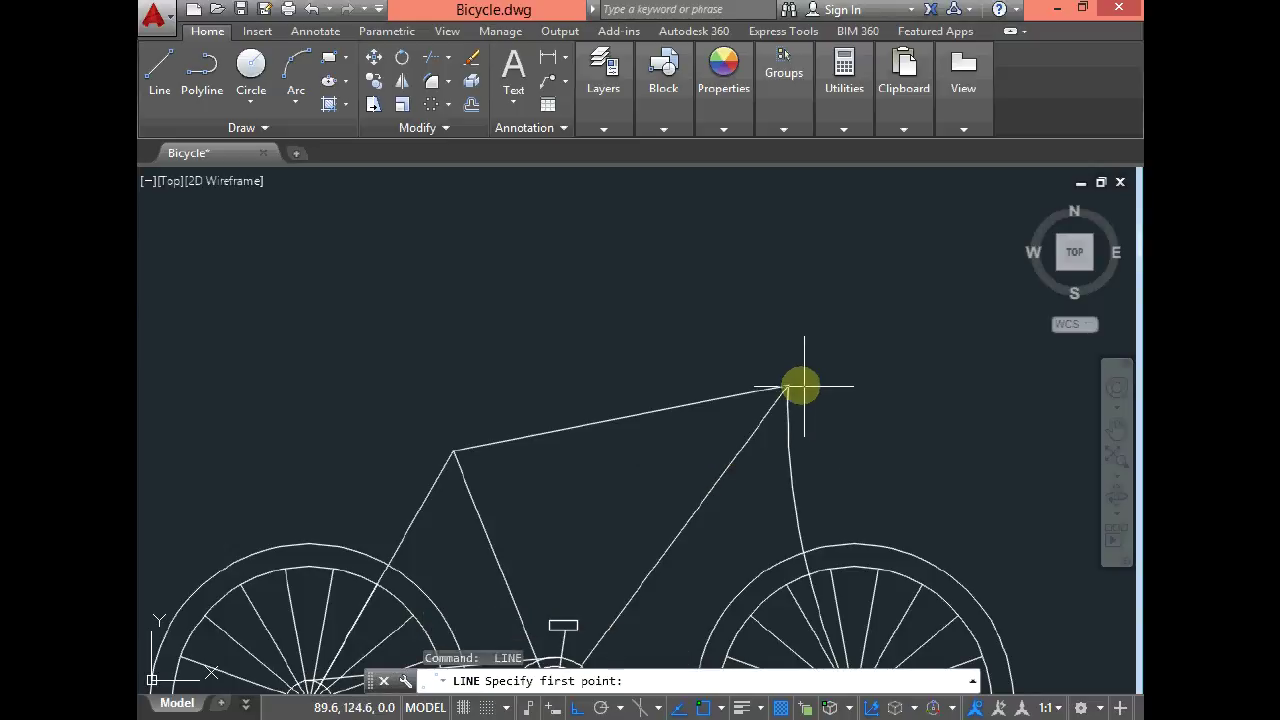
{"action": "left_click", "coordinate": [788, 384]}
{"action": "type", "text": "10"}
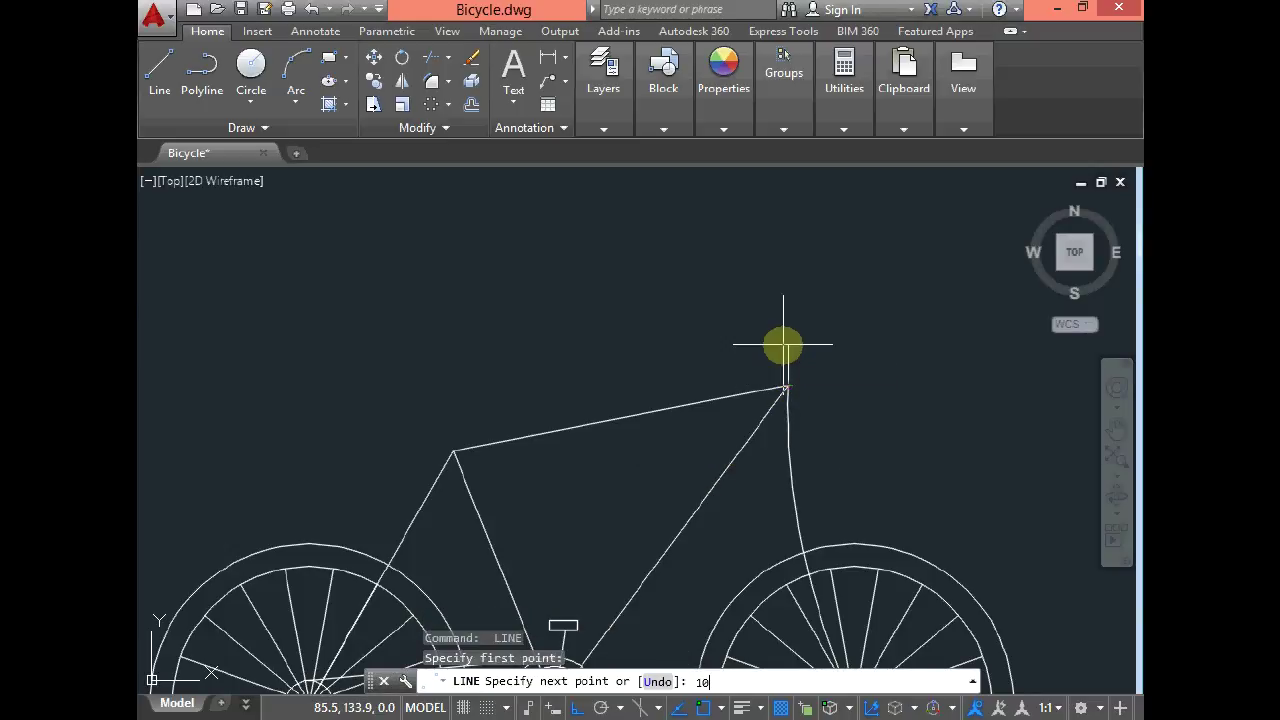
{"action": "key", "text": "Return"}
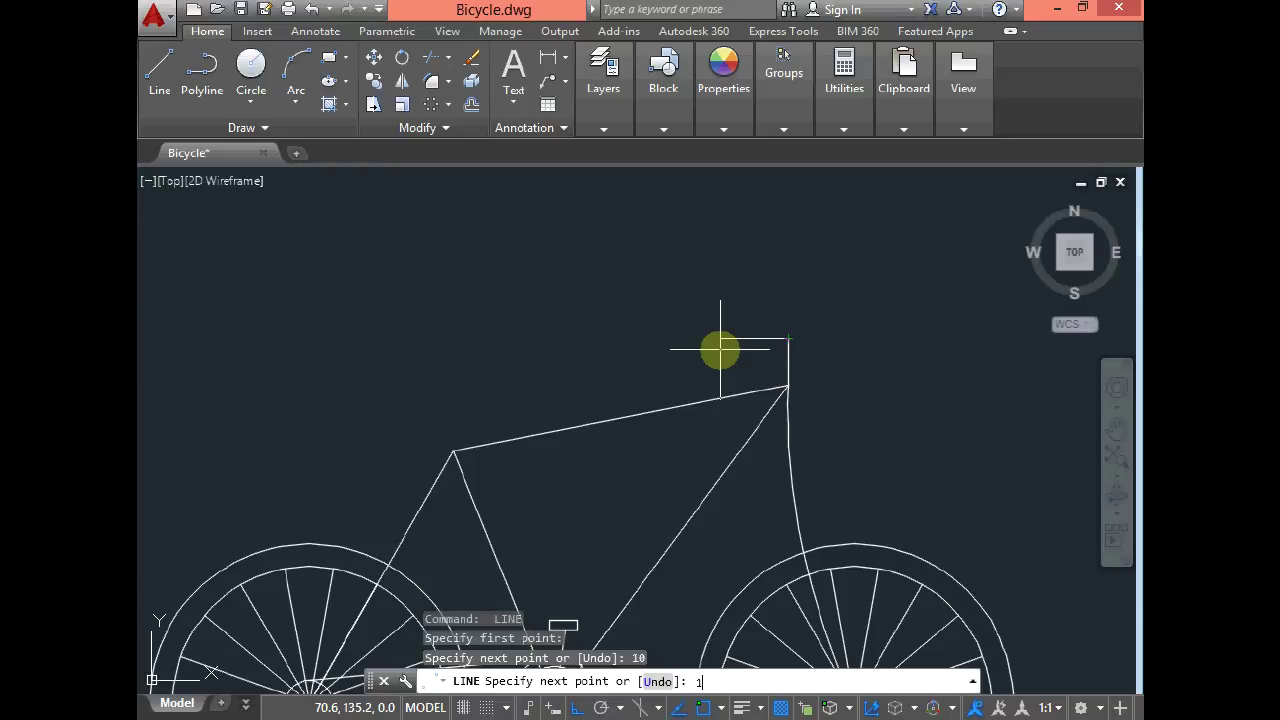
{"action": "key", "text": "Return"}
{"action": "key", "text": "Escape"}
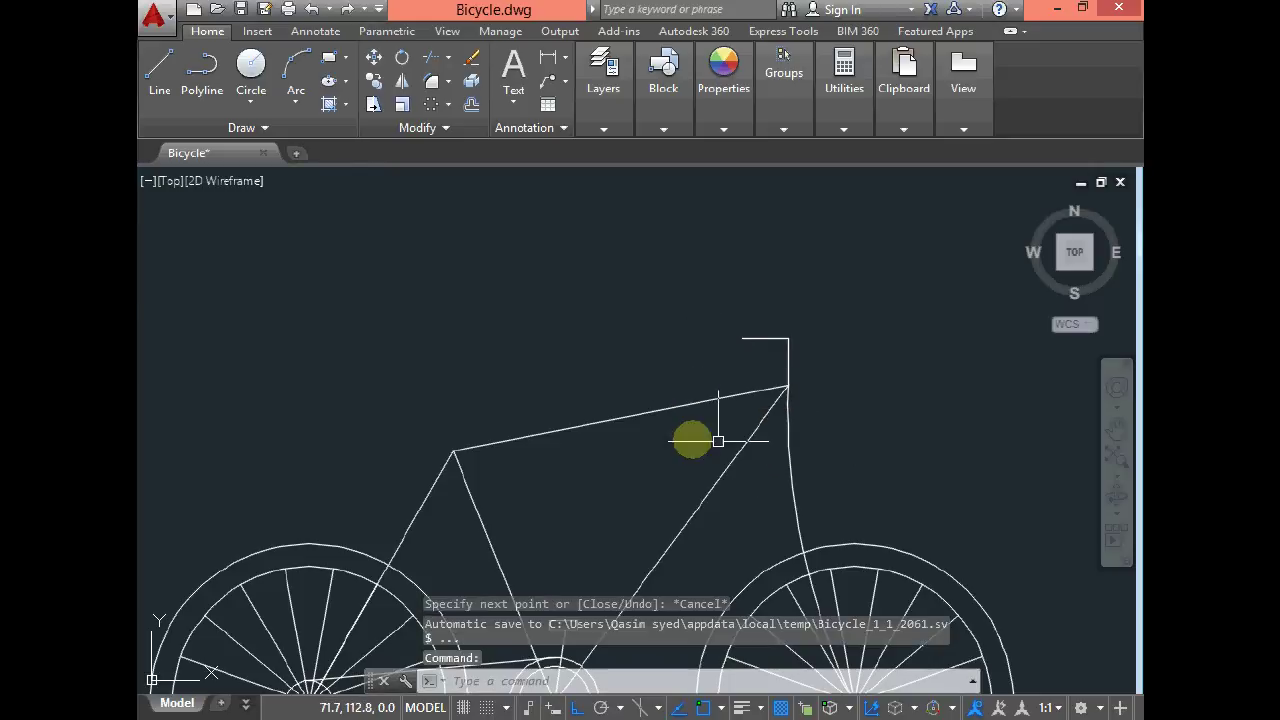
{"action": "key", "text": "Return"}
{"action": "left_click", "coordinate": [453, 451]}
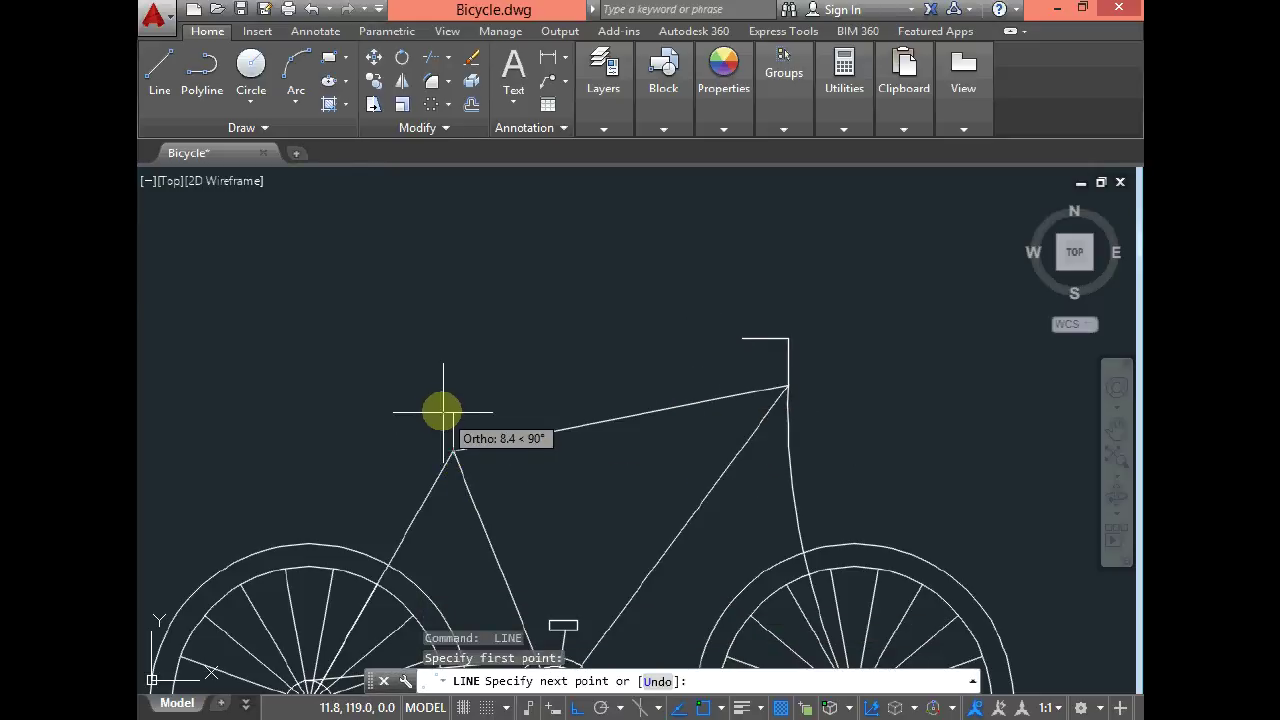
Step: Turn Ortho off and draw a closed triangular saddle on a short post above the seat tube
{"action": "left_click", "coordinate": [578, 709]}
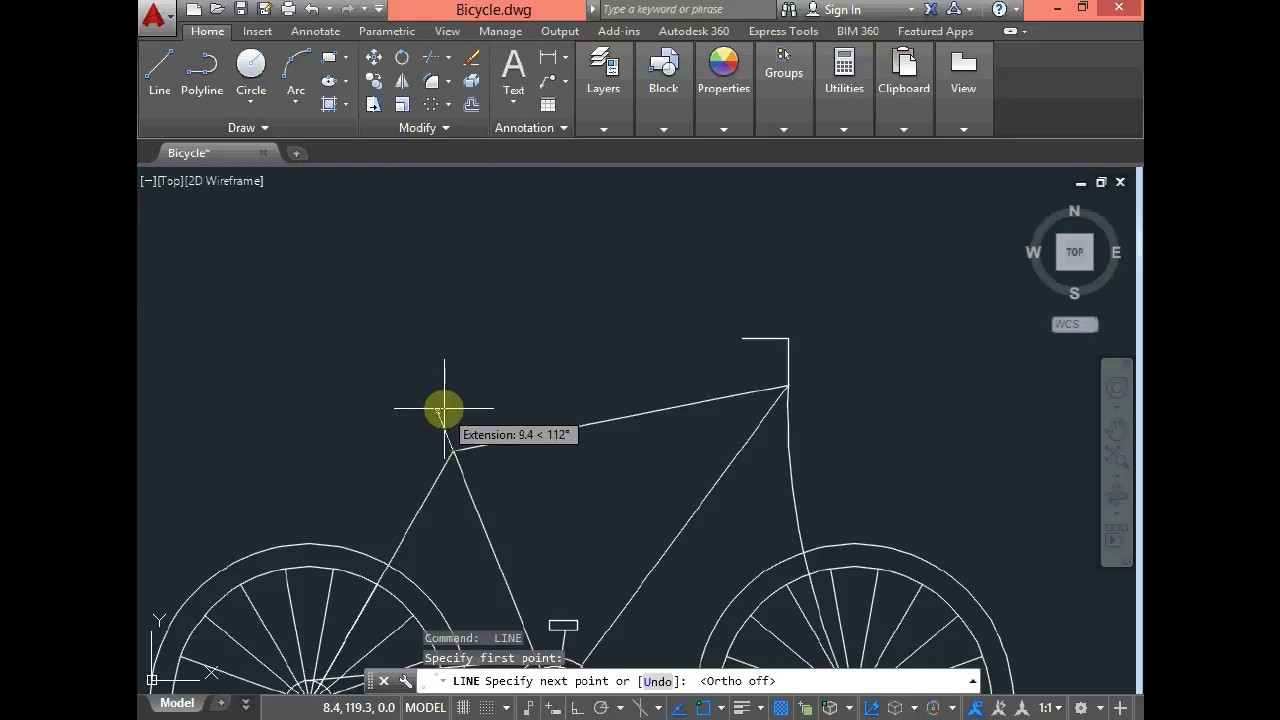
{"action": "left_click", "coordinate": [495, 405]}
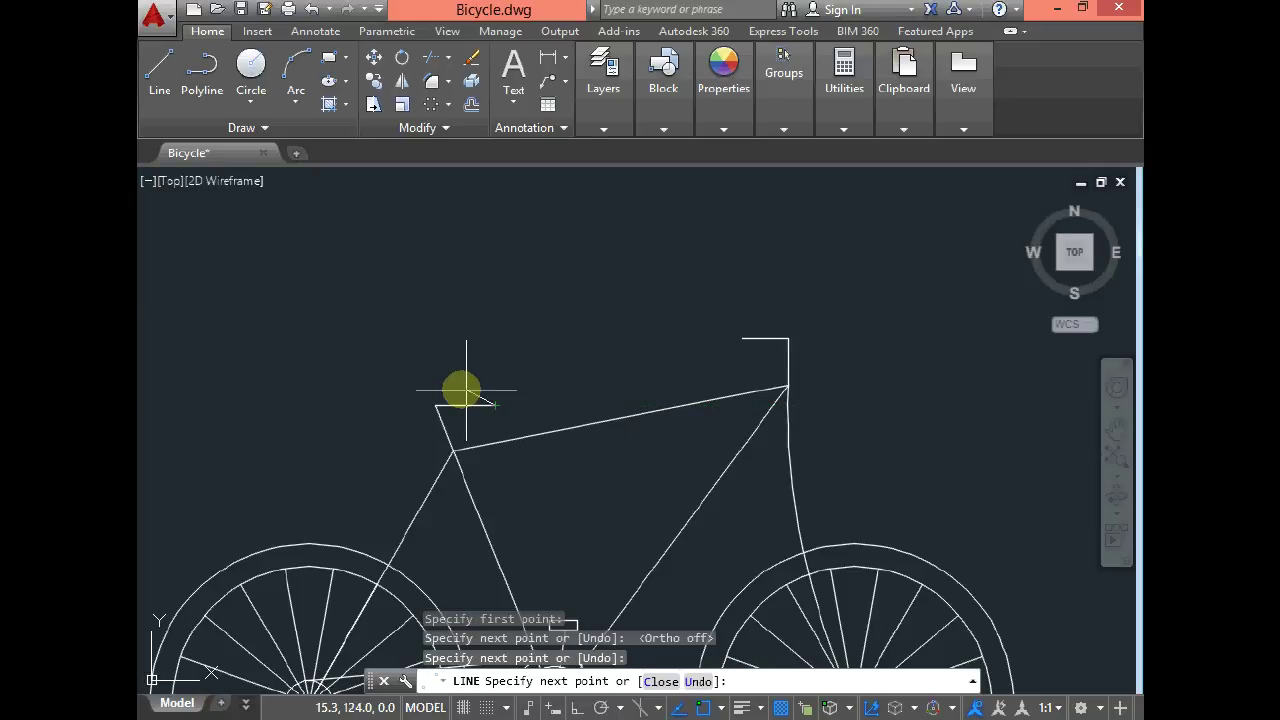
{"action": "left_click", "coordinate": [392, 365]}
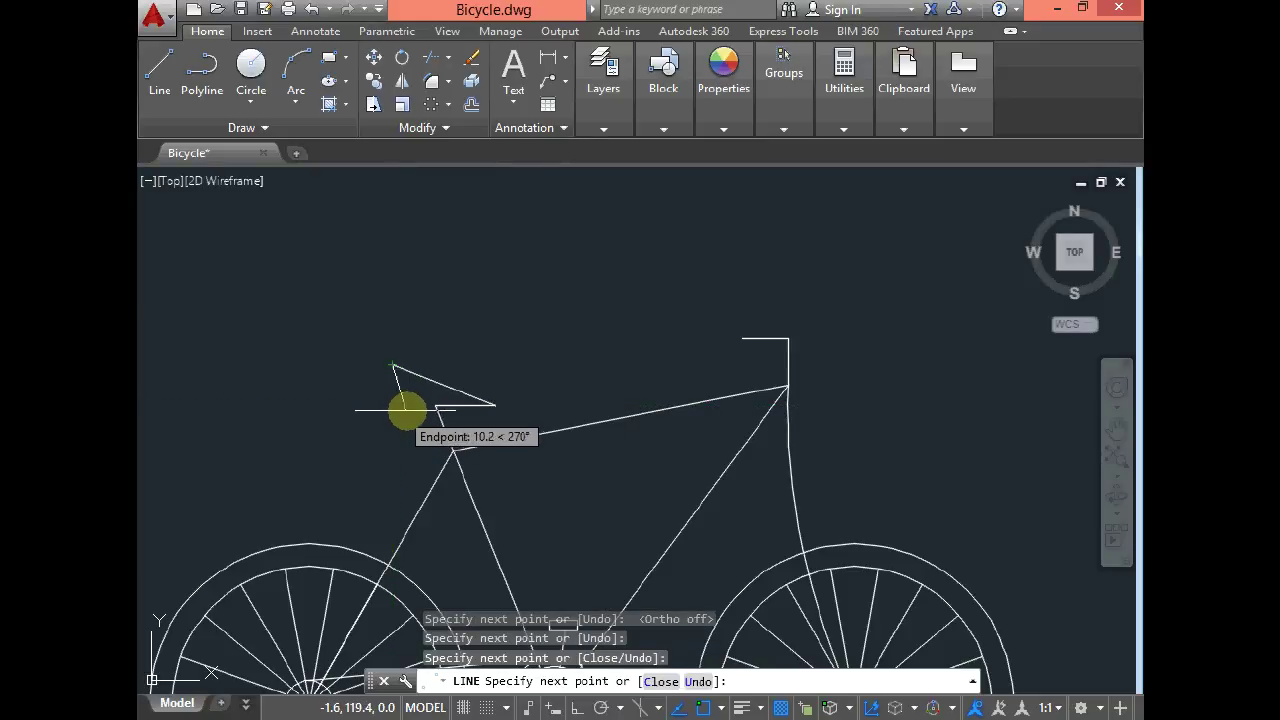
{"action": "left_click", "coordinate": [393, 406]}
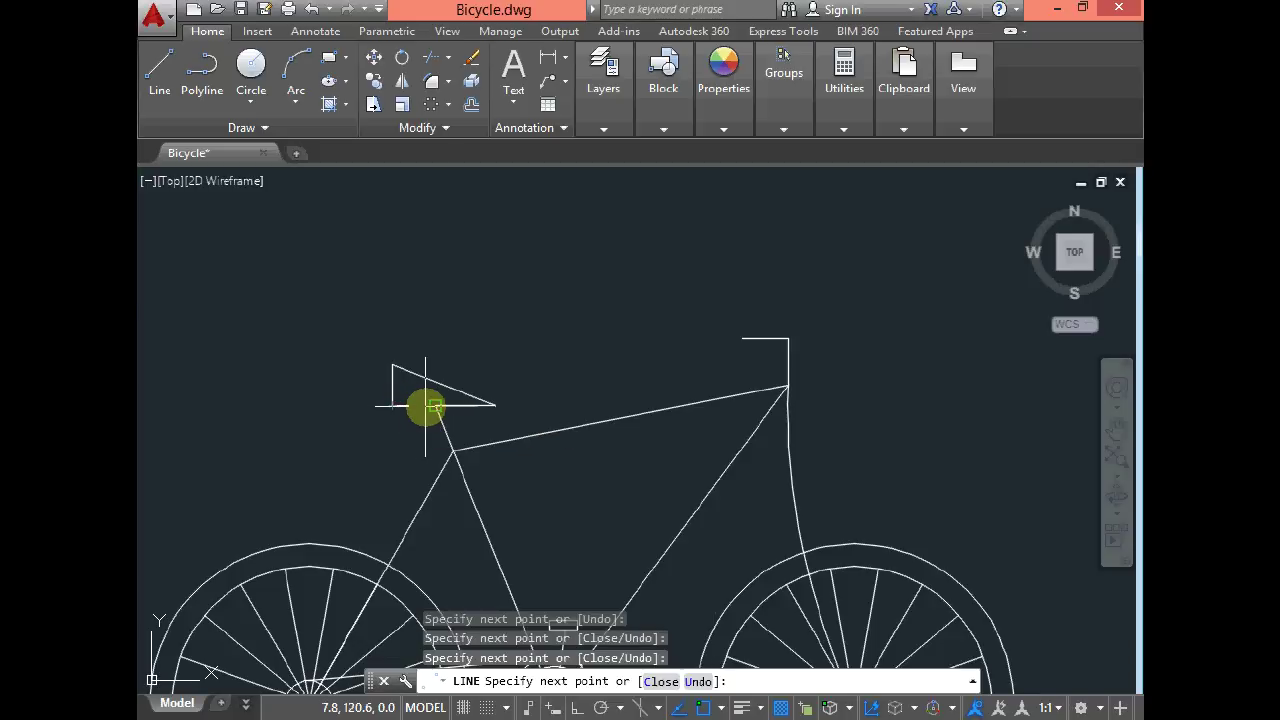
{"action": "key", "text": "Escape"}
{"action": "scroll", "coordinate": [705, 440], "scroll_direction": "down", "scroll_amount": 5}
{"action": "scroll", "coordinate": [751, 474], "scroll_direction": "up", "scroll_amount": 1}
{"action": "scroll", "coordinate": [754, 561], "scroll_direction": "up", "scroll_amount": 2}
{"action": "scroll", "coordinate": [700, 429], "scroll_direction": "down", "scroll_amount": 2}
{"action": "scroll", "coordinate": [700, 429], "scroll_direction": "up", "scroll_amount": 4}
{"action": "scroll", "coordinate": [700, 406], "scroll_direction": "up", "scroll_amount": 4}
Step: Add a handlebar segment and a small closed four-sided grip atop the upright
{"action": "key", "text": "Return"}
{"action": "left_click", "coordinate": [670, 449]}
{"action": "left_click", "coordinate": [670, 422]}
{"action": "key", "text": "Return"}
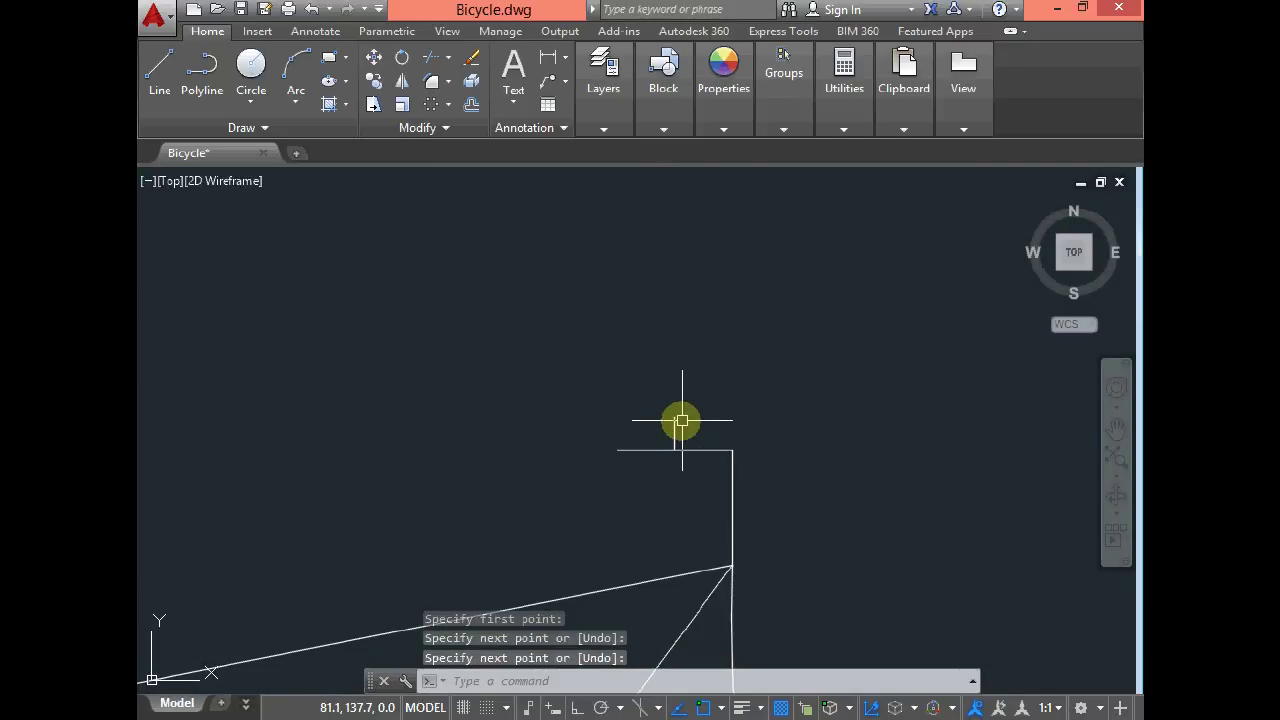
{"action": "key", "text": "Return"}
{"action": "left_click", "coordinate": [674, 419]}
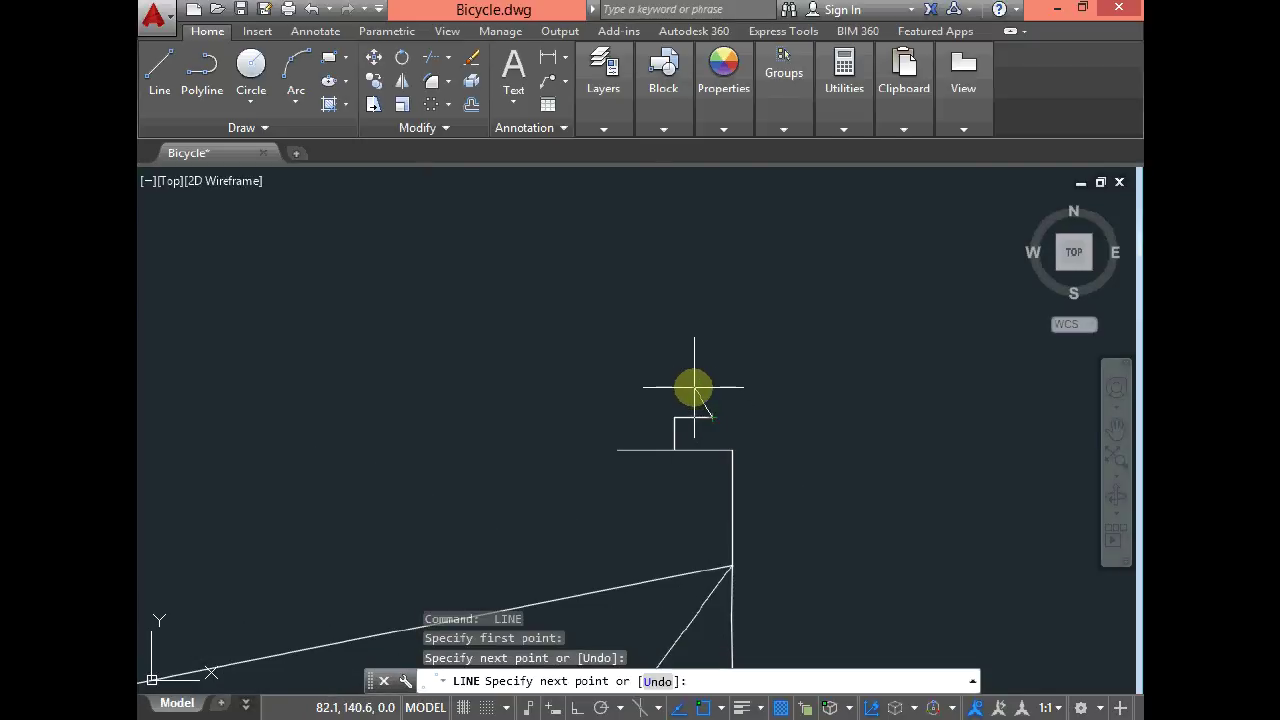
{"action": "left_click", "coordinate": [694, 387]}
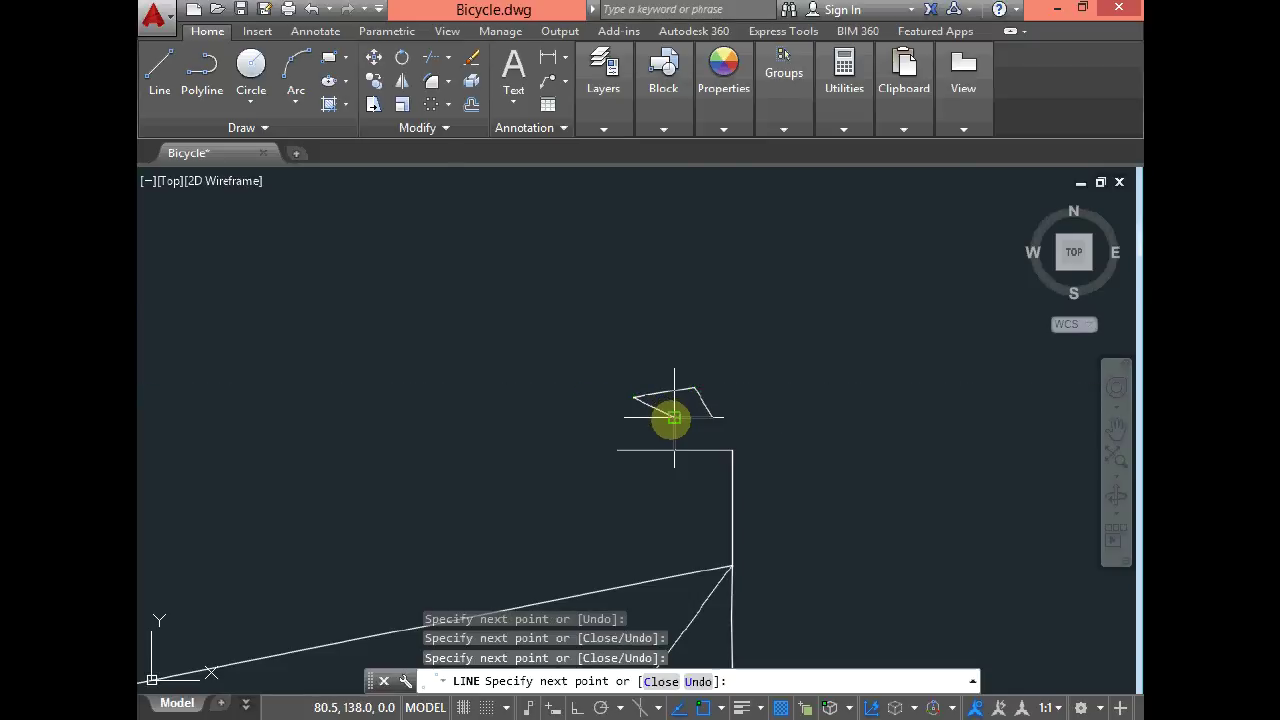
{"action": "left_click", "coordinate": [673, 418]}
{"action": "key", "text": "Escape"}
Step: Draw a short horizontal arm from the frame's front junction with a vertical stub at its end
{"action": "middle_click_drag", "start_coordinate": [748, 545], "coordinate": [695, 410]}
{"action": "key", "text": "Return"}
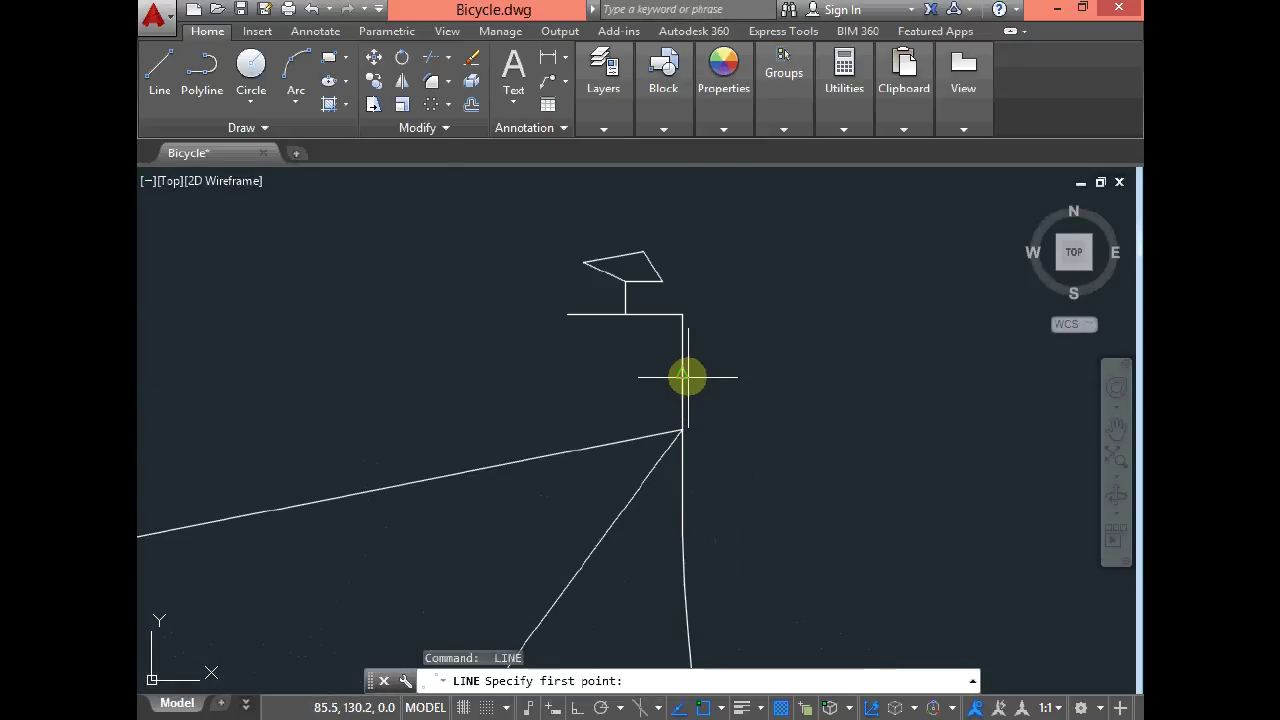
{"action": "left_click", "coordinate": [683, 428]}
{"action": "left_click", "coordinate": [724, 430]}
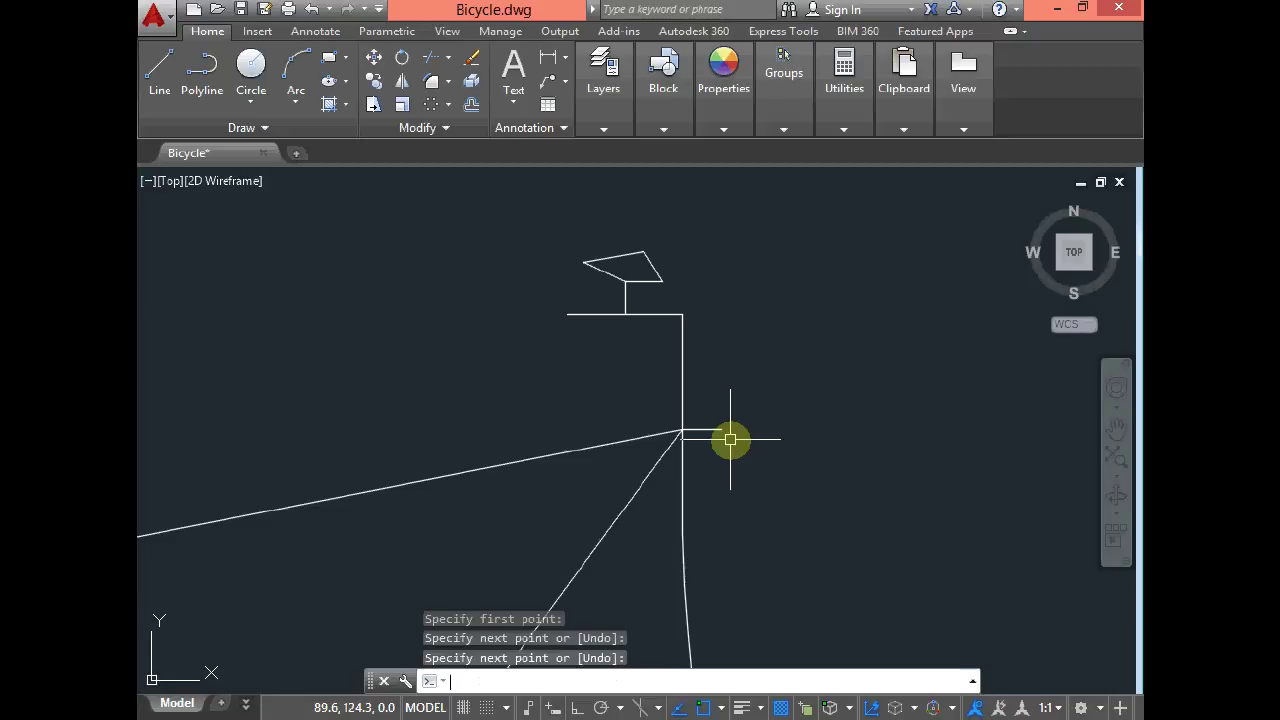
{"action": "key", "text": "Return"}
{"action": "key", "text": "Return"}
{"action": "left_click", "coordinate": [724, 402]}
{"action": "left_click", "coordinate": [724, 456]}
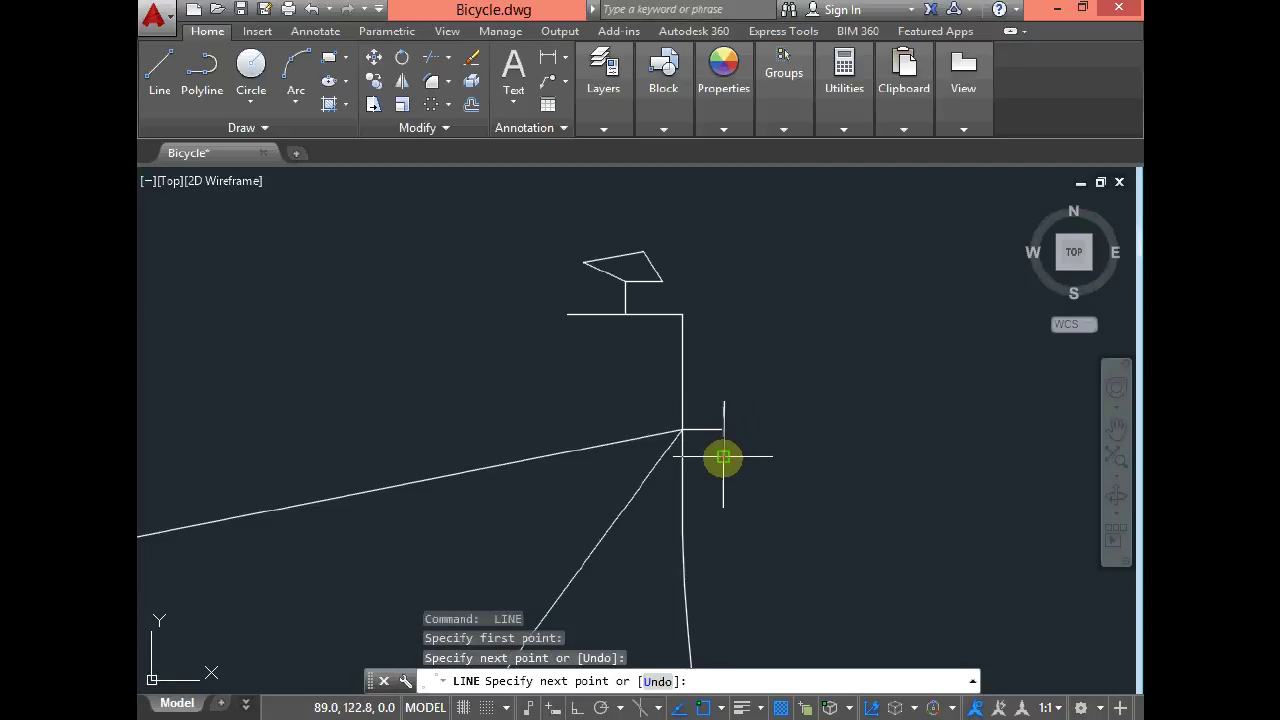
{"action": "key", "text": "Return"}
{"action": "key", "text": "Return"}
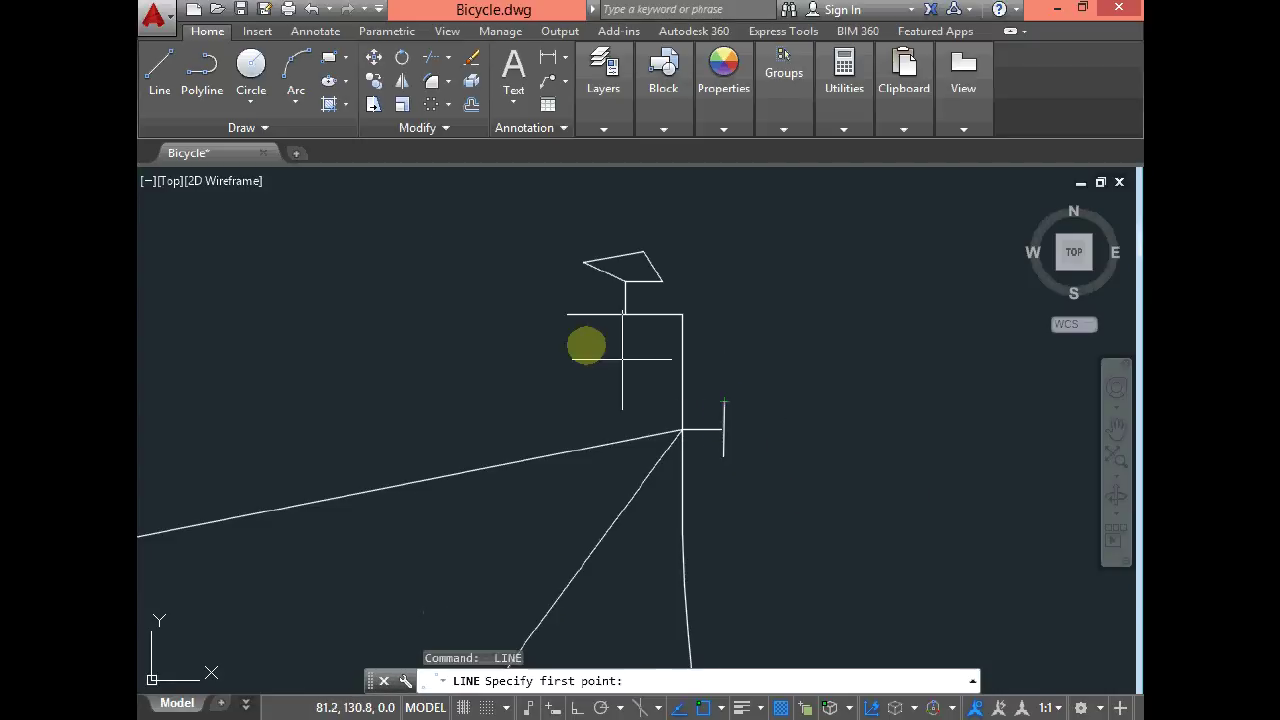
{"action": "key", "text": "Escape"}
Step: Add a 3-point arc from the stub's bottom end to form the D-shaped front lamp
{"action": "left_click", "coordinate": [296, 68]}
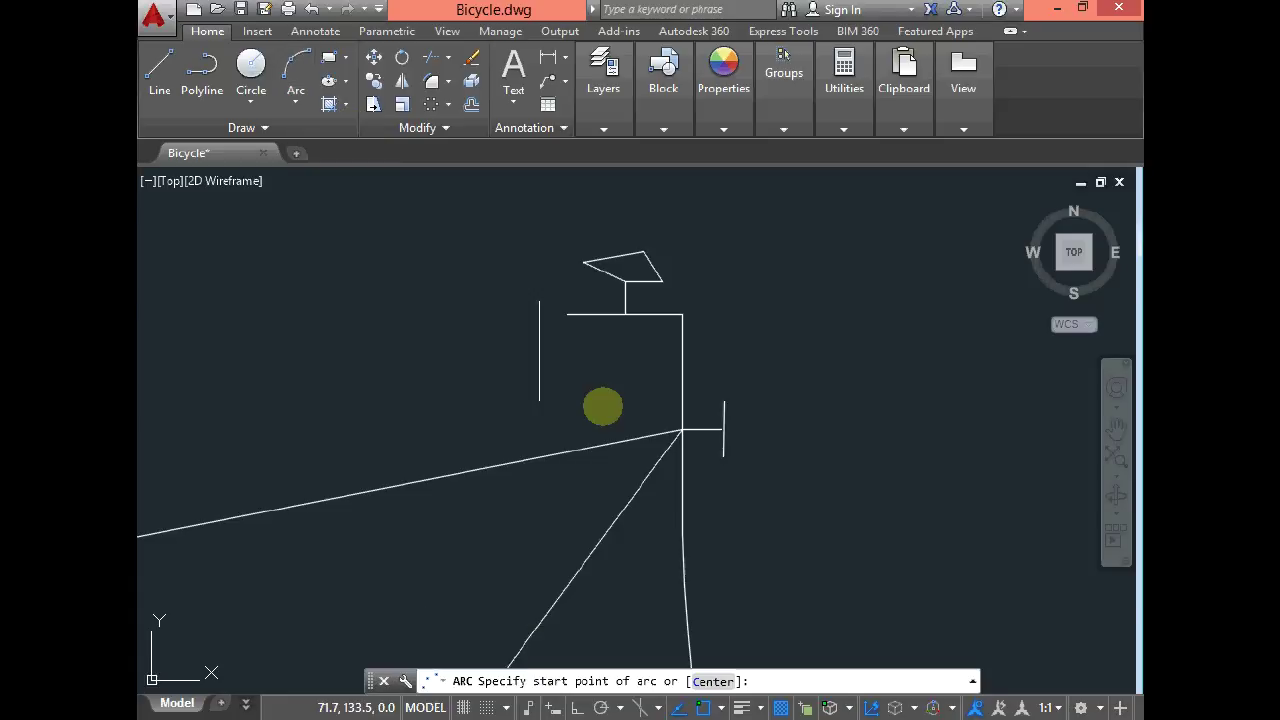
{"action": "left_click", "coordinate": [723, 456]}
{"action": "left_click", "coordinate": [741, 421]}
{"action": "key", "text": "Escape"}
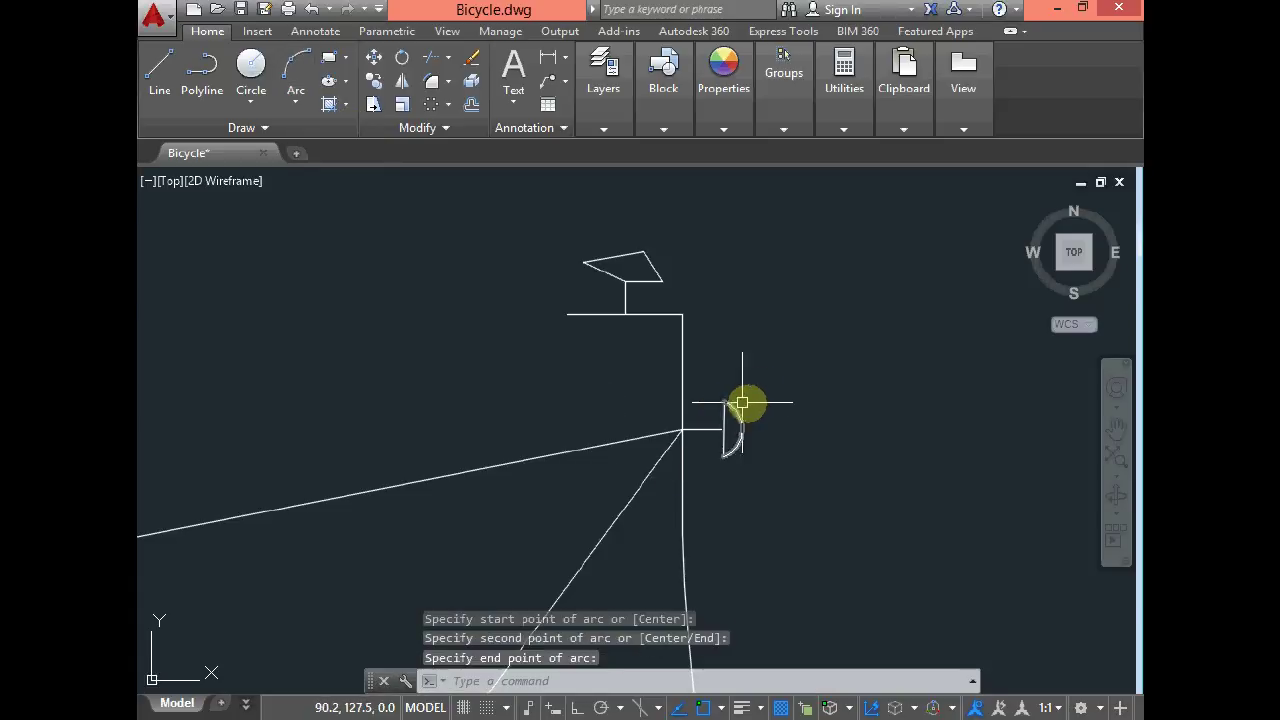
{"action": "scroll", "coordinate": [766, 405], "scroll_direction": "down", "scroll_amount": 5}
{"action": "scroll", "coordinate": [741, 410], "scroll_direction": "down", "scroll_amount": 4}
Step: Run Zoom Extents (Z, then E) to fit the complete bicycle in view
{"action": "key", "text": "Escape"}
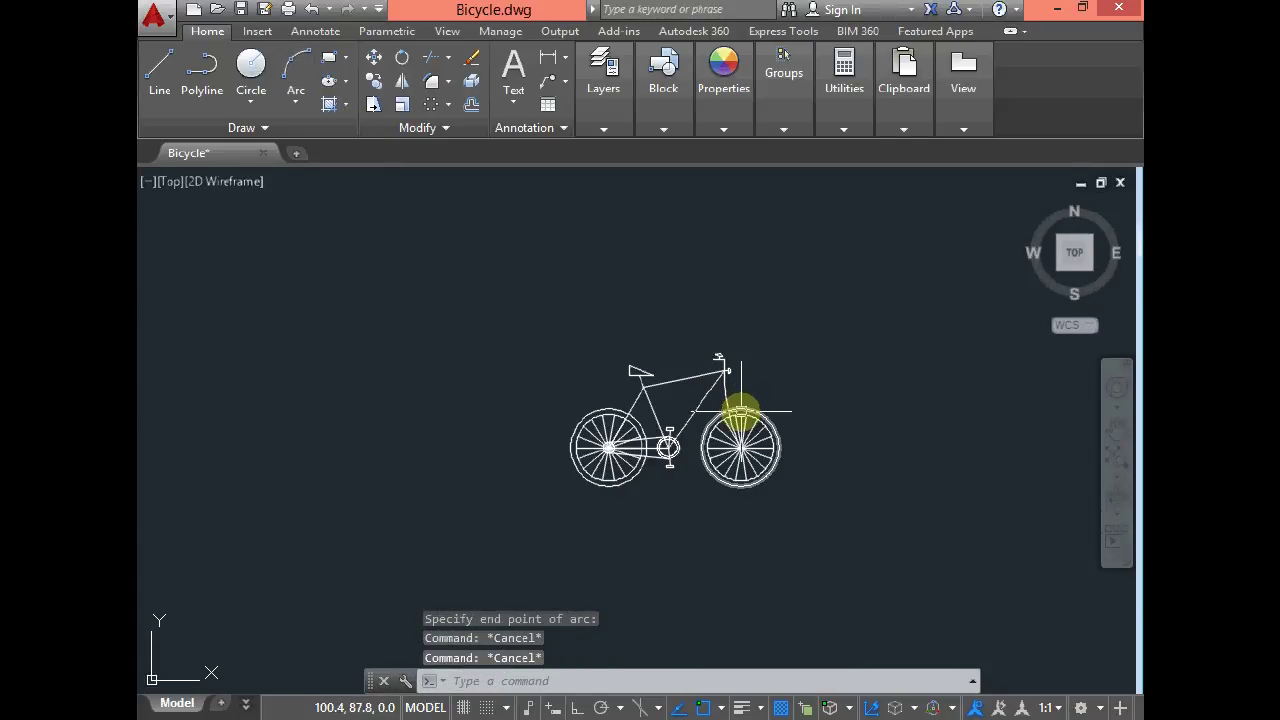
{"action": "type", "text": "z"}
{"action": "key", "text": "Return"}
{"action": "type", "text": "e"}
{"action": "key", "text": "Return"}
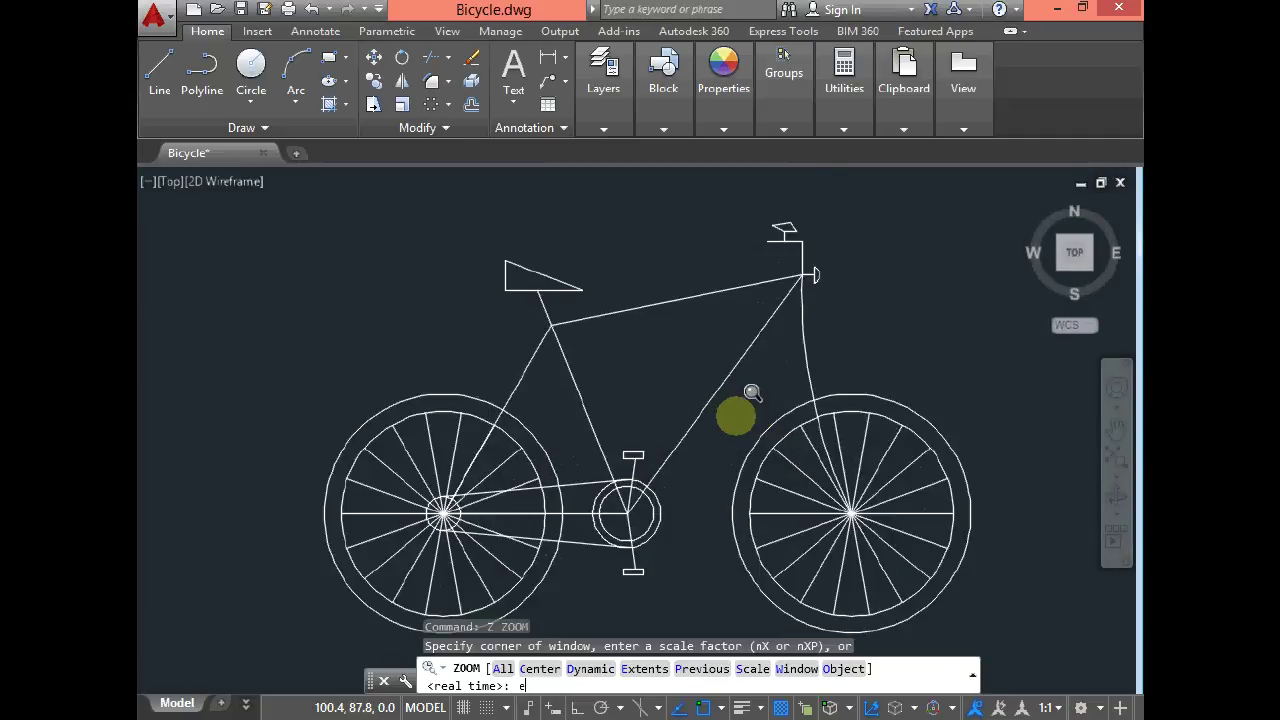